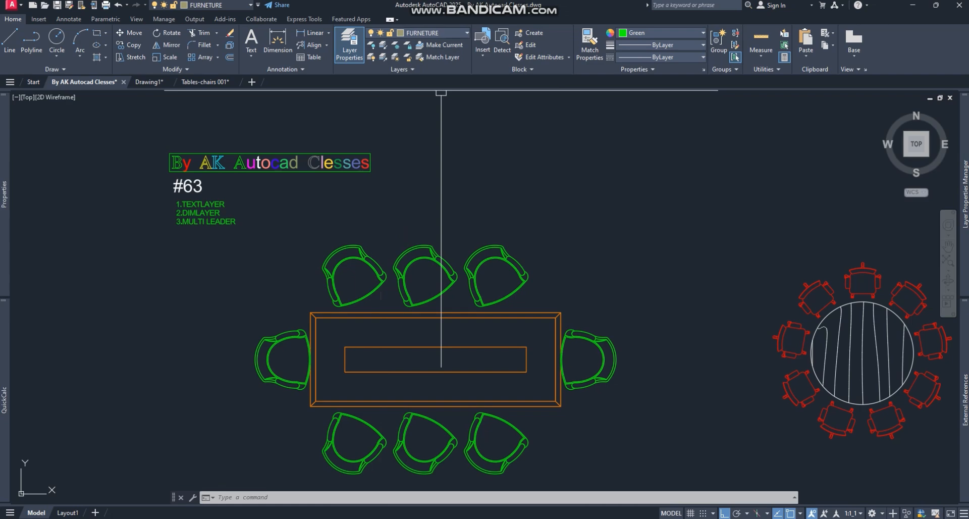
- Set the TEXTLAYER system variable to layer 0
left_click(354, 216)
key("Escape")
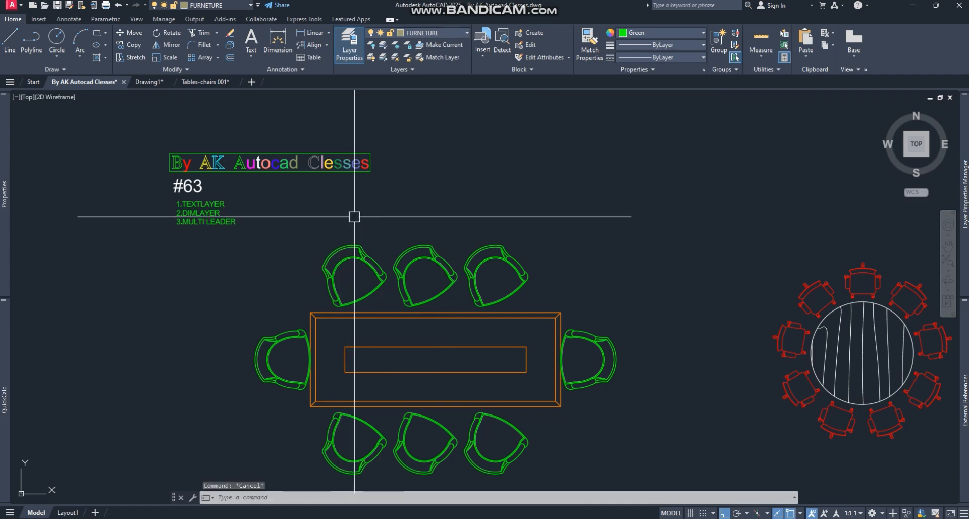
type("TEXT")
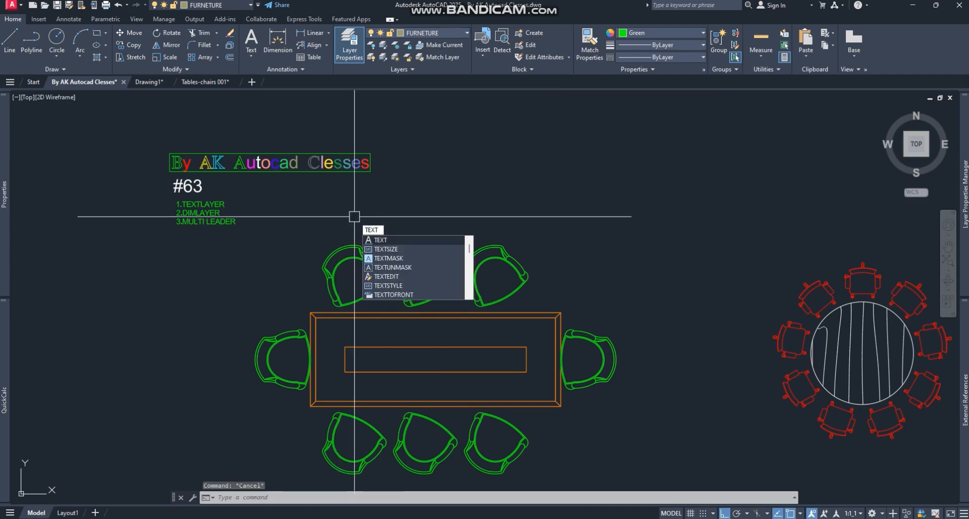
type("LAYER")
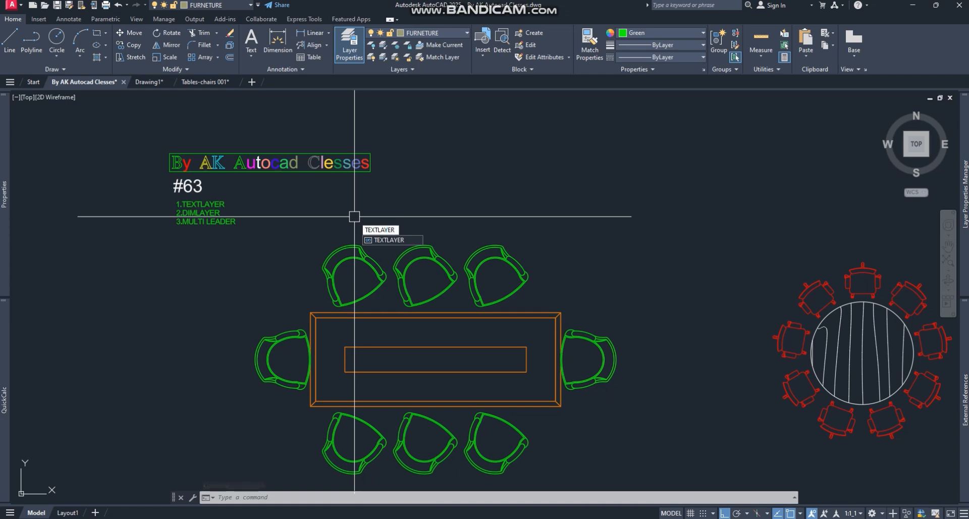
key("Return")
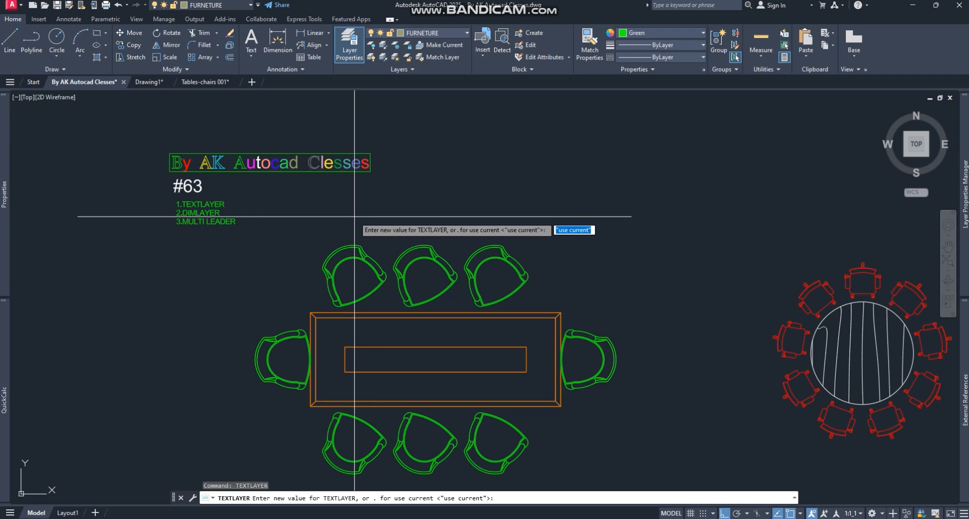
type("0")
key("Return")
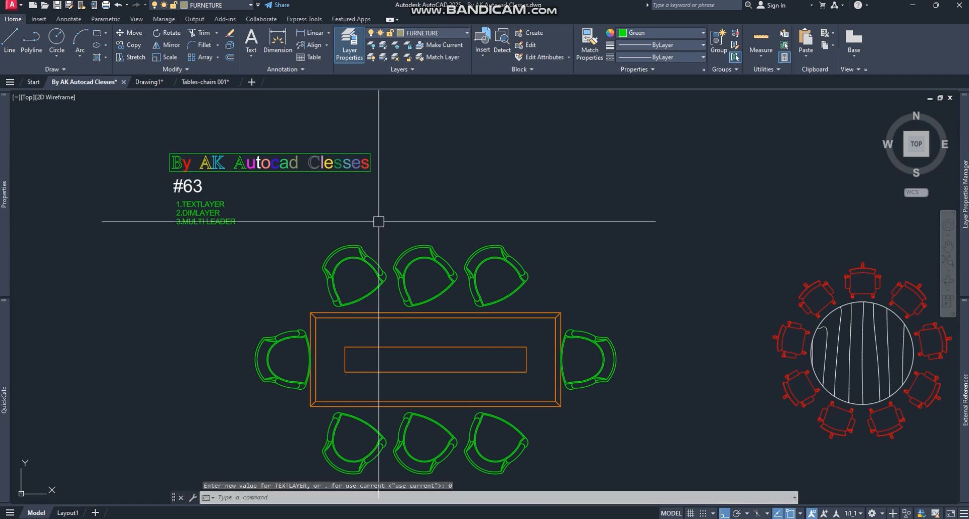
- Try to create a new layer named TEXT in the layer manager
type("la")
key("Return")
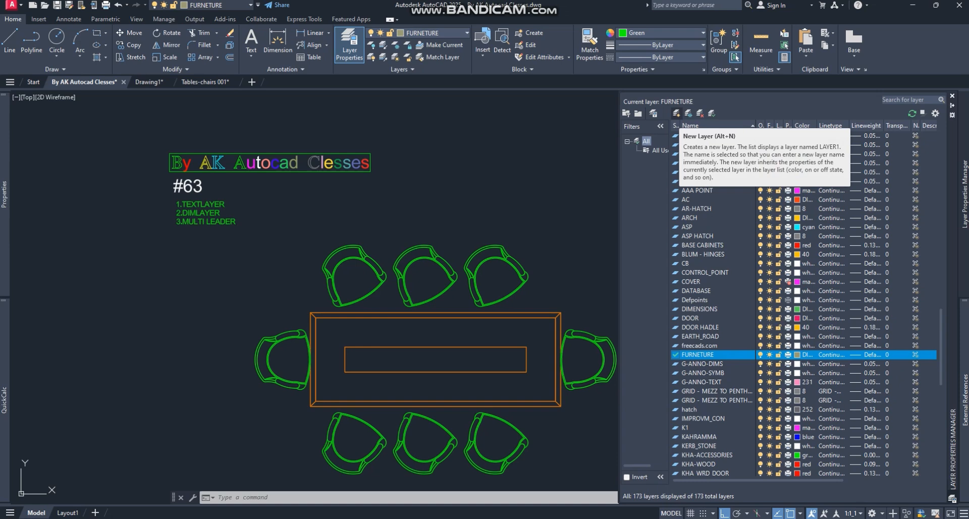
left_click(676, 113)
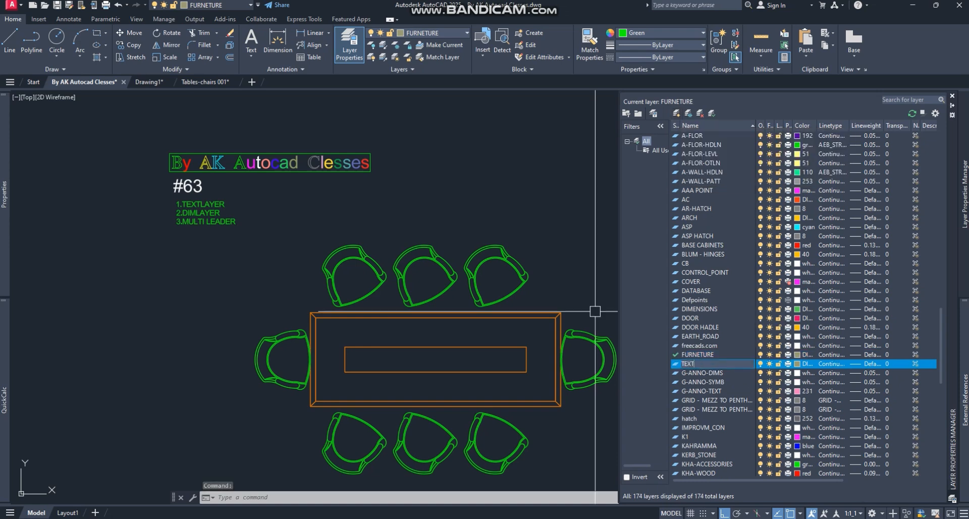
key("Return")
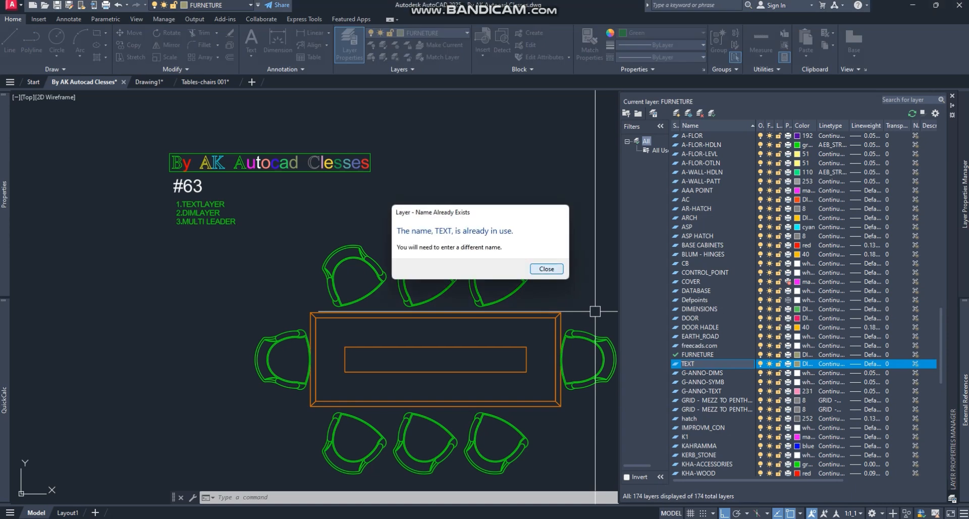
key("Return")
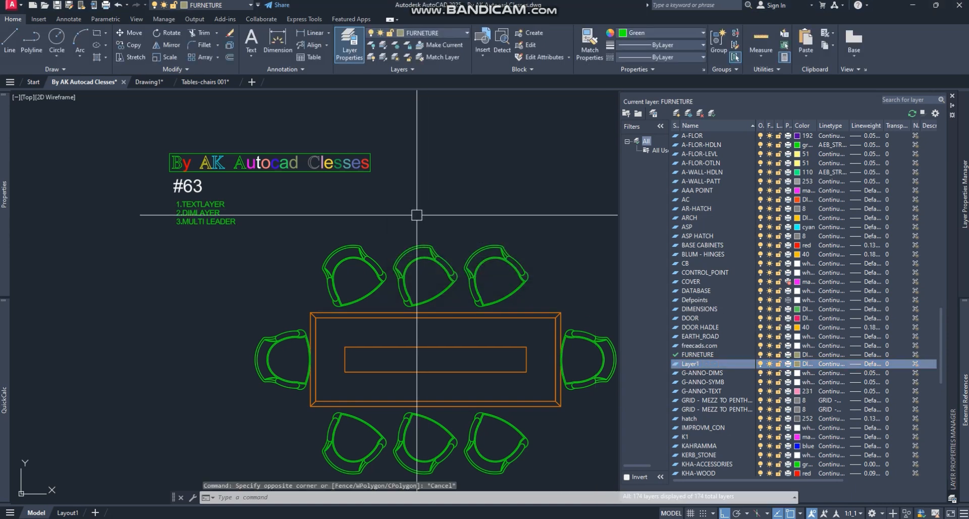
key("Escape")
- Set the TEXTLAYER system variable to the existing layer TEXT
type("TEX")
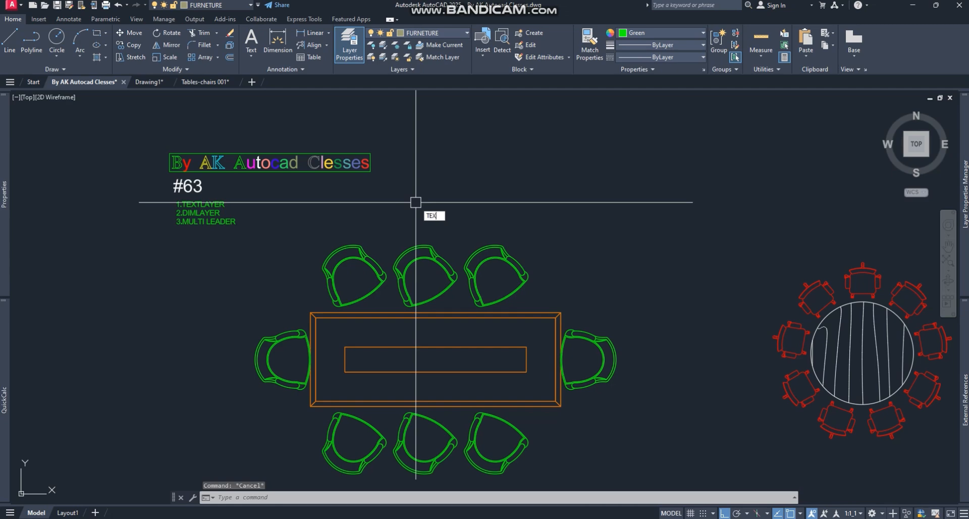
type("TLAYER")
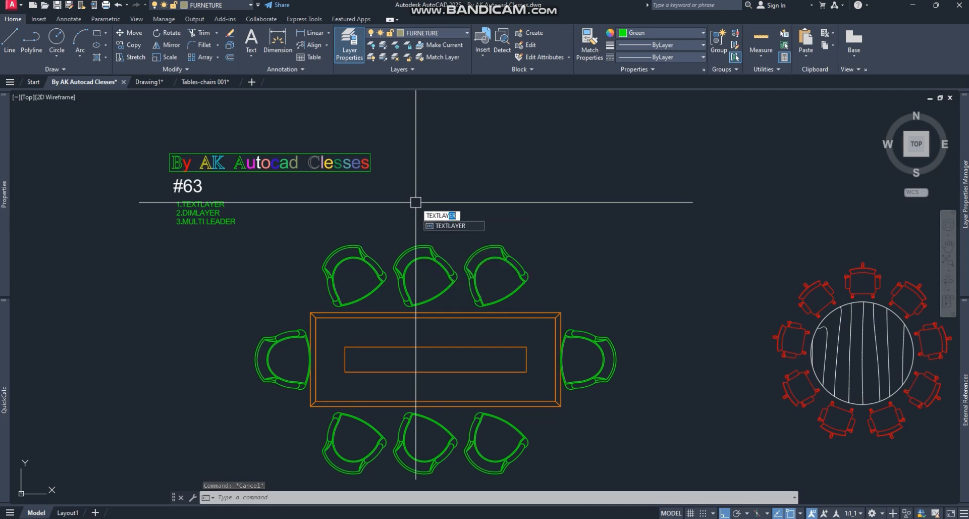
key("Return")
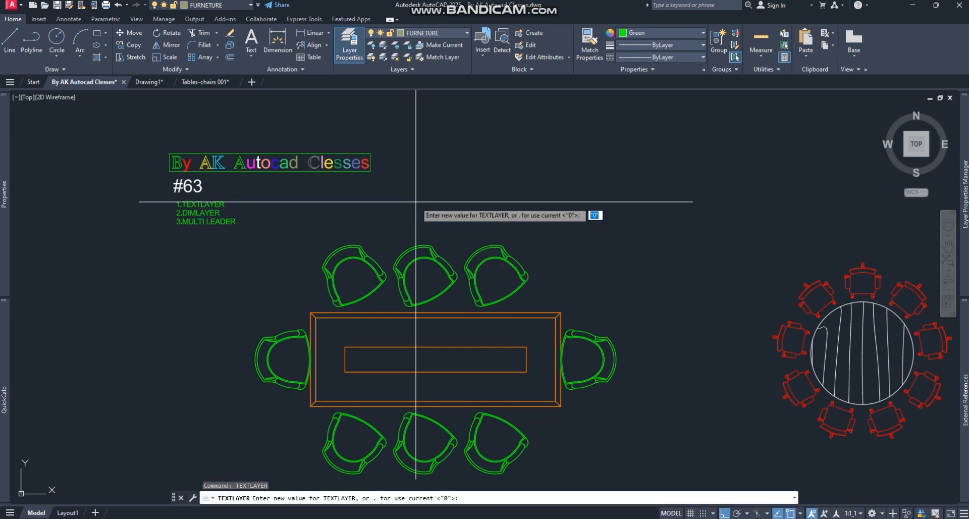
type("TEXT")
key("Return")
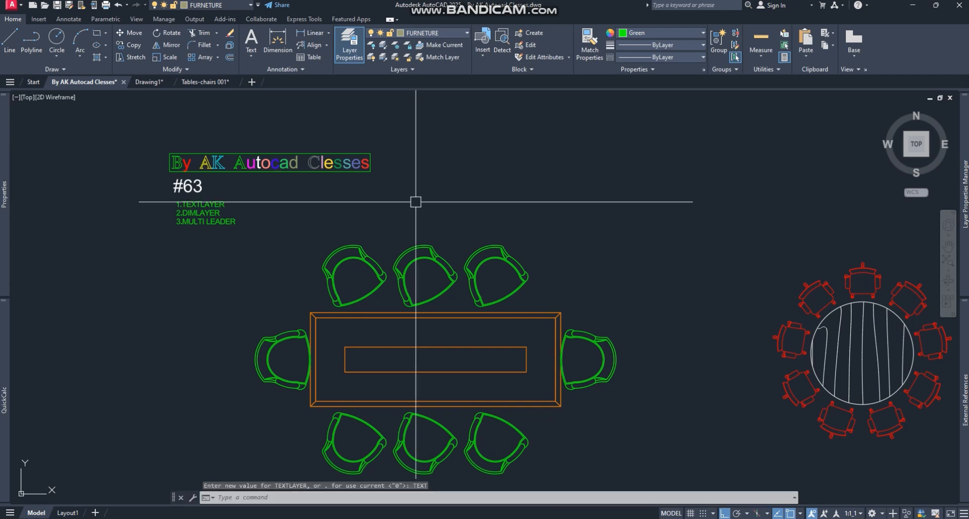
- Add multiline text reading "DINNING TABLE" above the rectangular table's upper chairs, and widen its frame so it fits on one line
middle_click_drag(383, 270, 379, 265)
key("Escape")
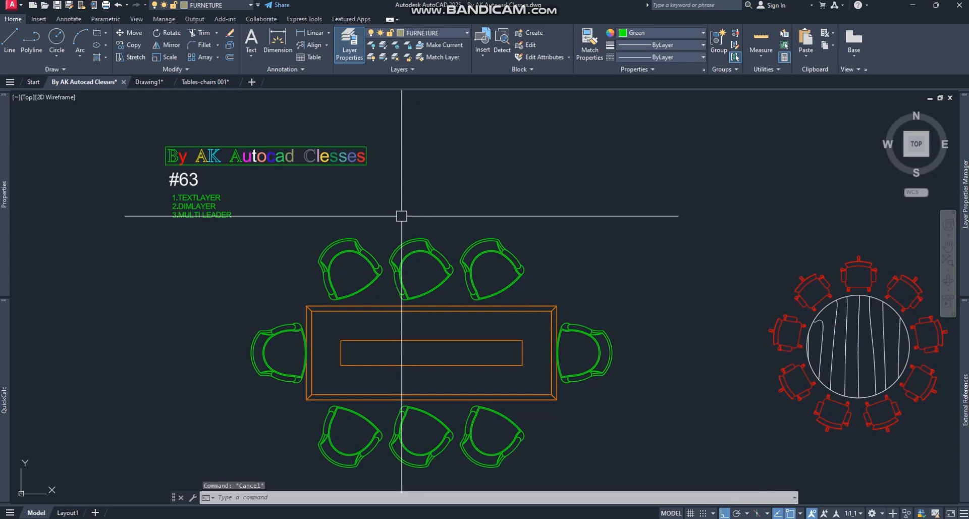
type("t")
key("Return")
left_click(400, 182)
left_click(418, 200)
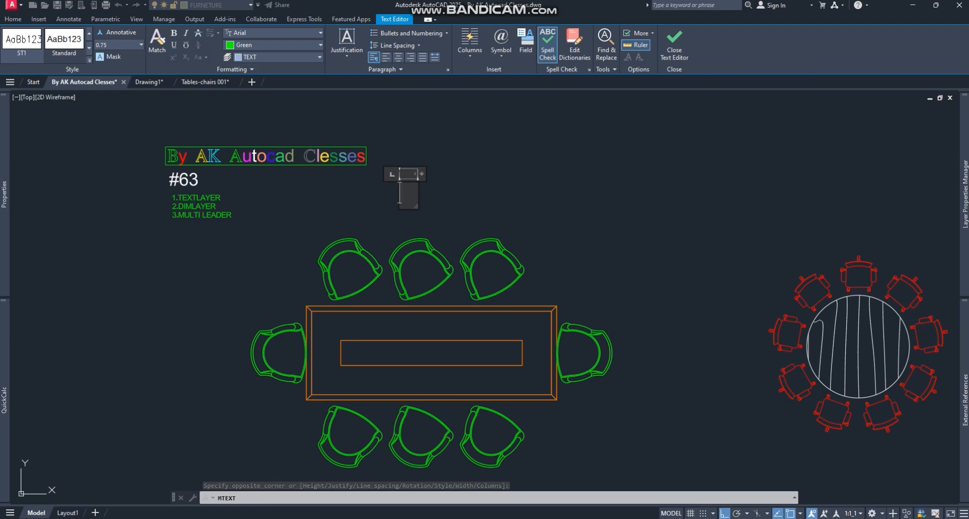
type("DI")
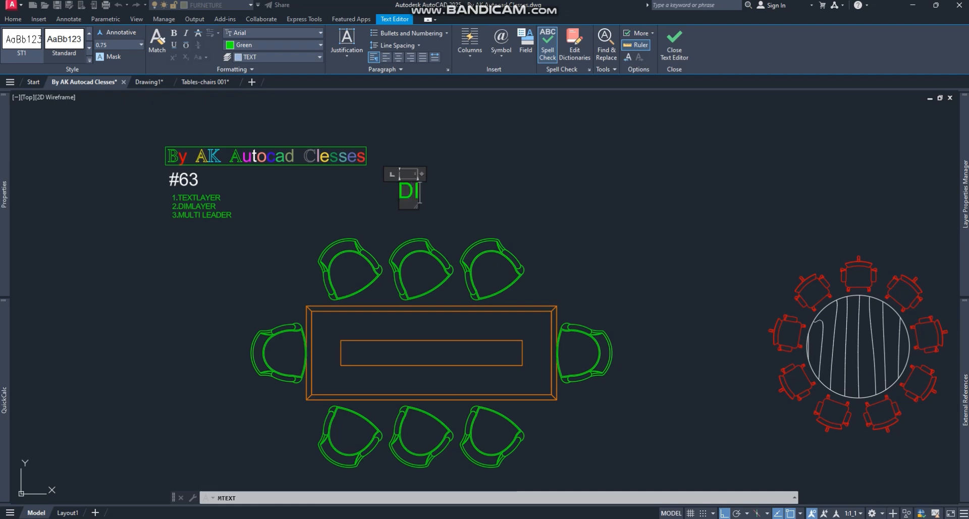
type("NNING")
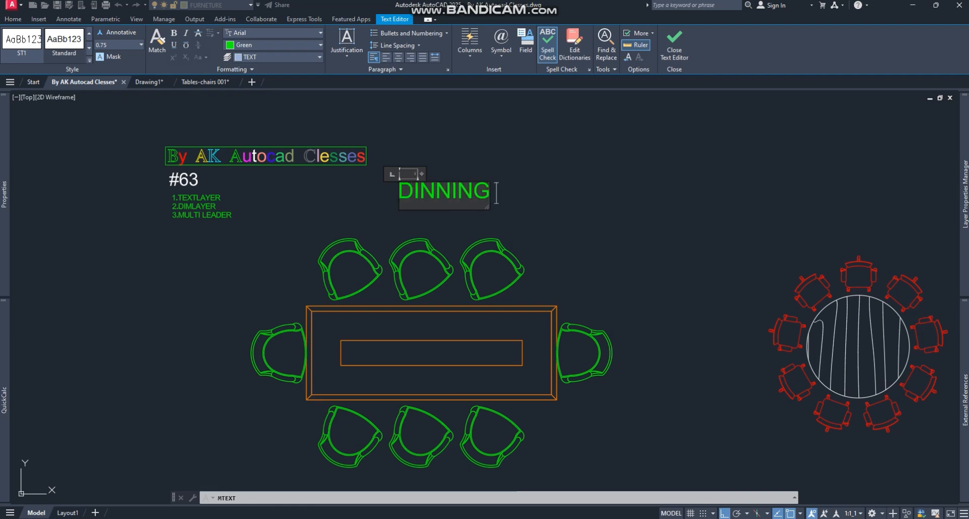
key("Return")
type("TAB")
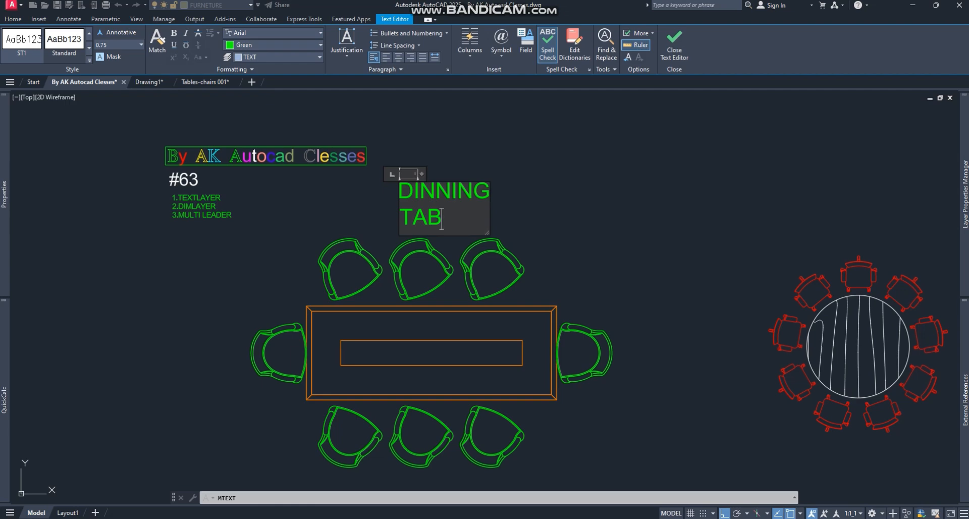
type("LE")
left_click_drag(422, 174, 569, 174)
left_click(484, 154)
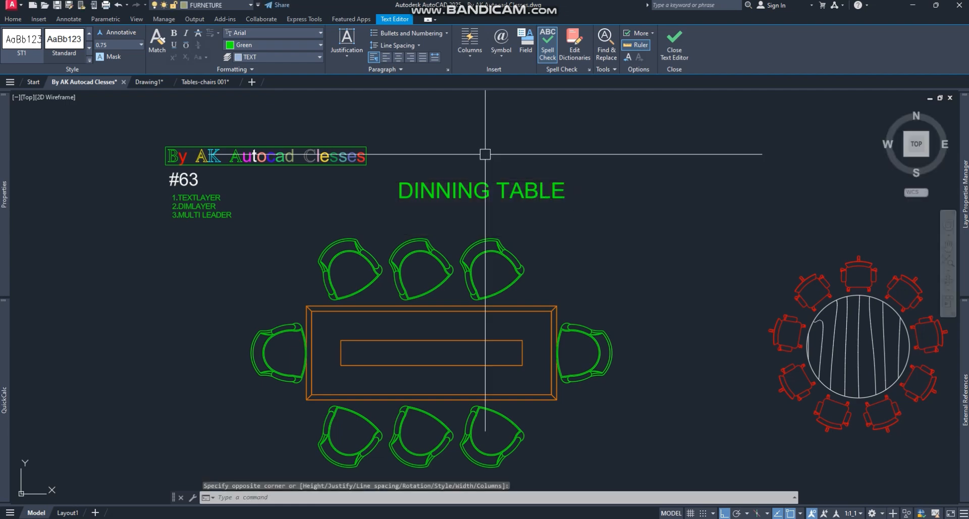
key("Escape")
- Change the case of the "DINNING TABLE" text to Title with TCASE
type("tc")
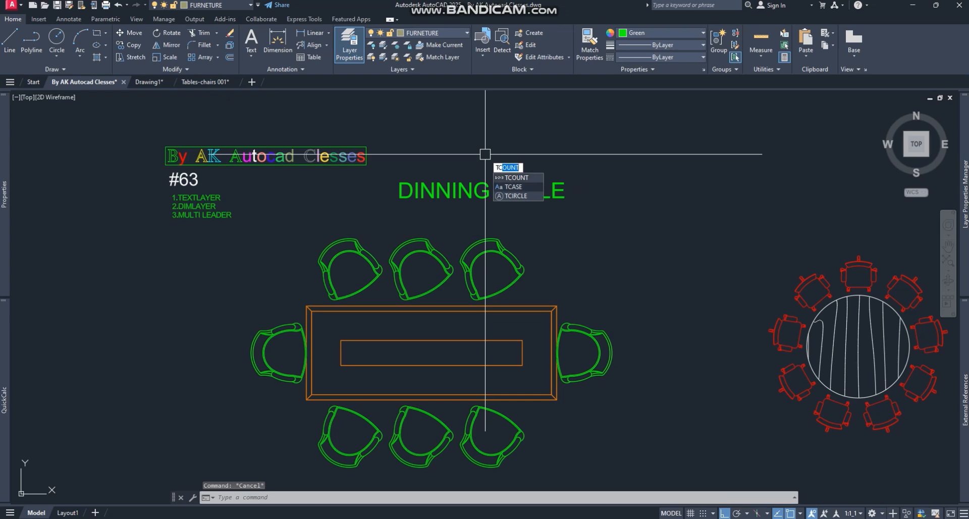
left_click(512, 187)
left_click(465, 191)
key("Return")
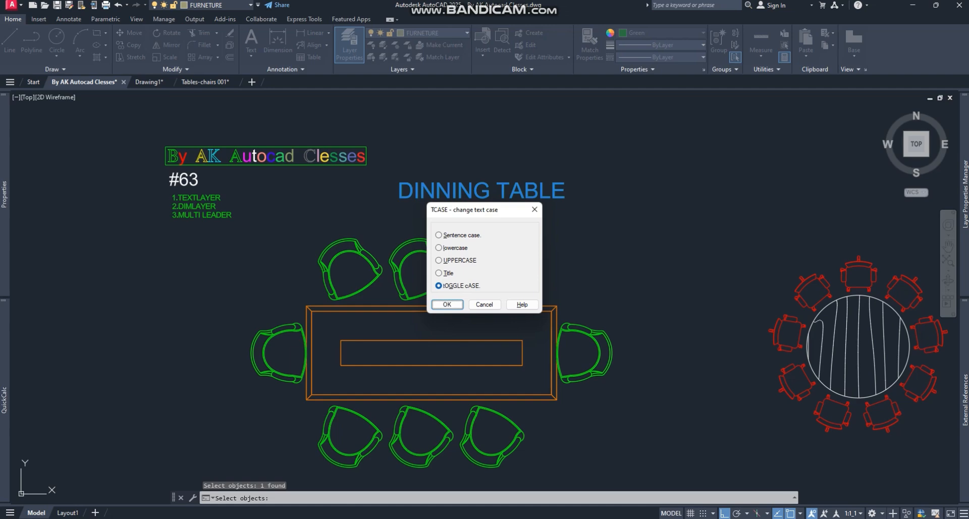
left_click(439, 272)
left_click(447, 304)
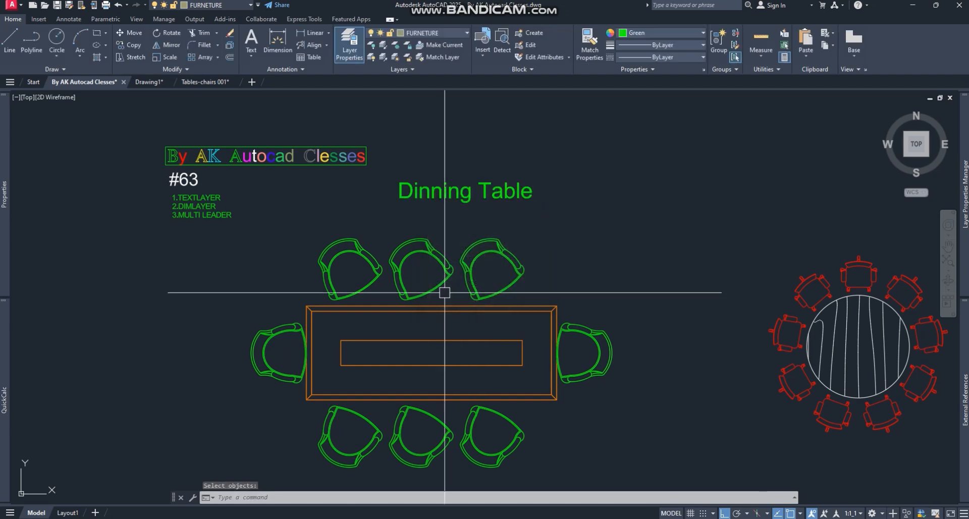
- Move the "Dinning Table" text into the inner rectangle of the table, with Ortho off for the free placement
type("m")
key("Return")
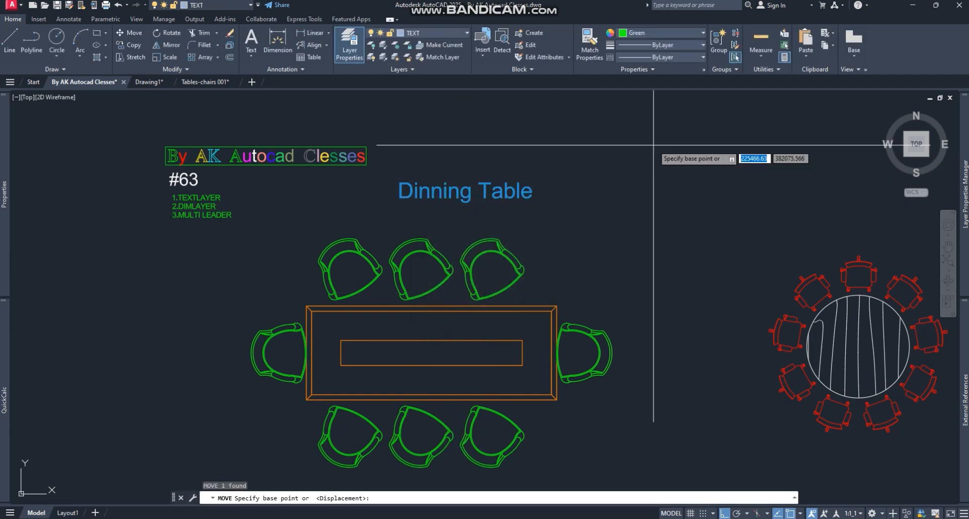
left_click(654, 147)
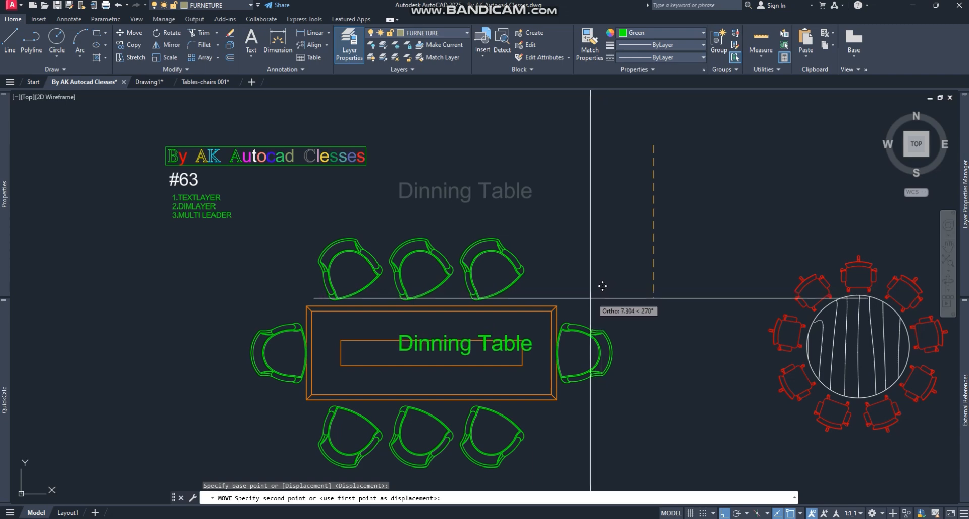
key("F8")
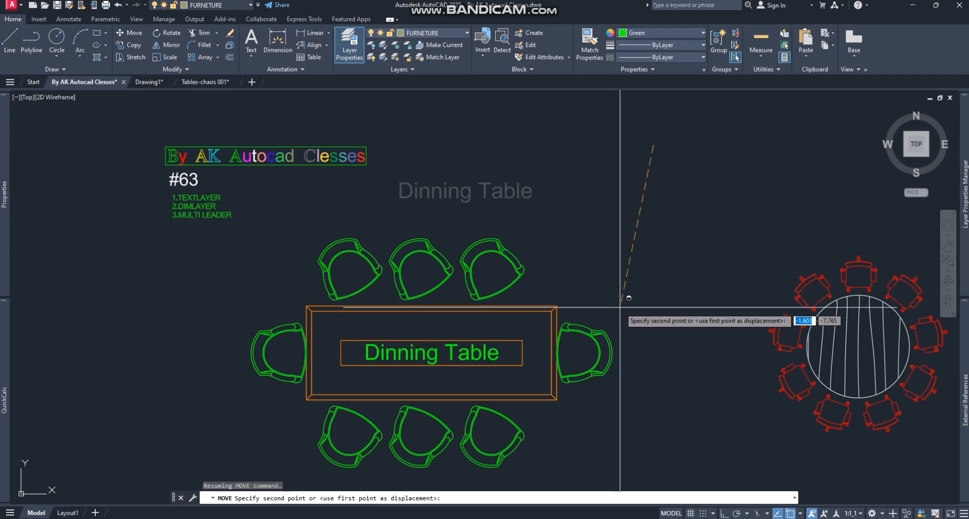
left_click(619, 305)
key("F8")
- Set the color of the "Dinning Table" text to Red in its properties
left_click(443, 351)
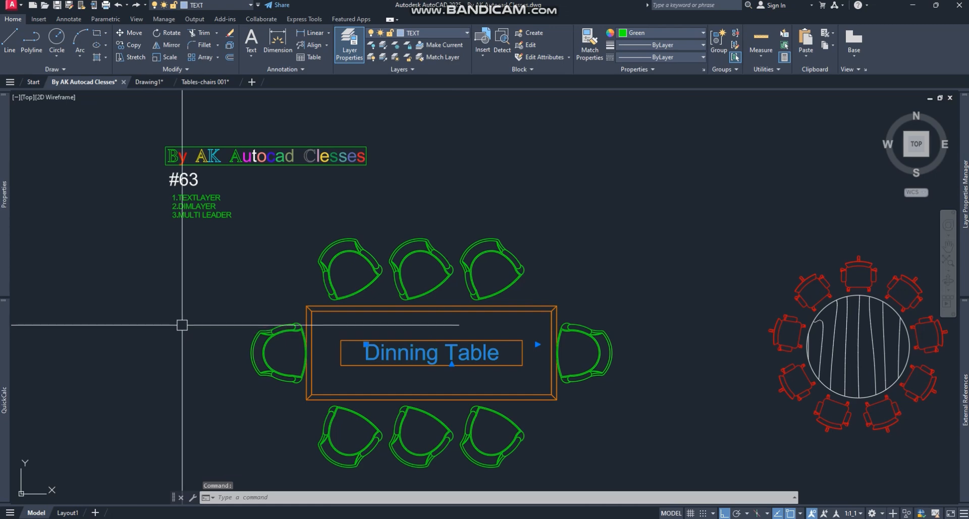
type("ch")
key("Return")
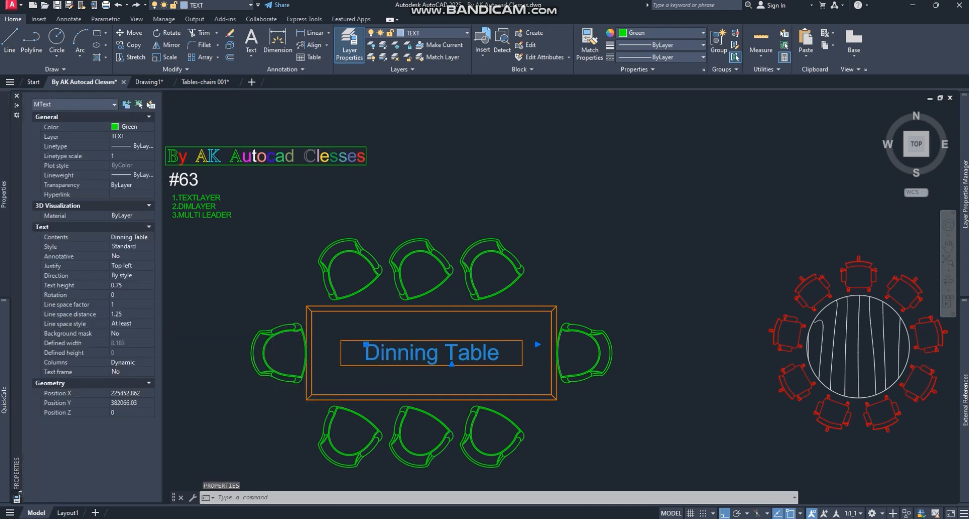
left_click(131, 126)
left_click(151, 127)
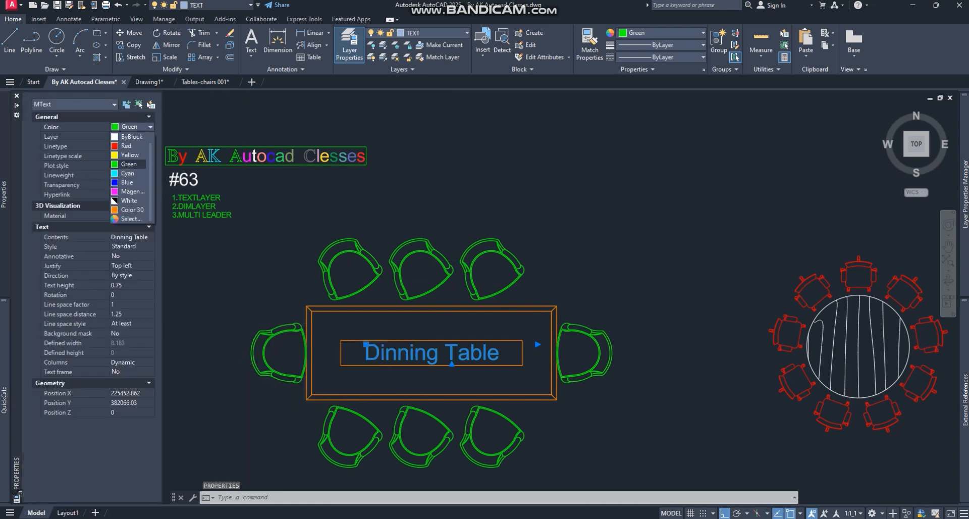
left_click(126, 148)
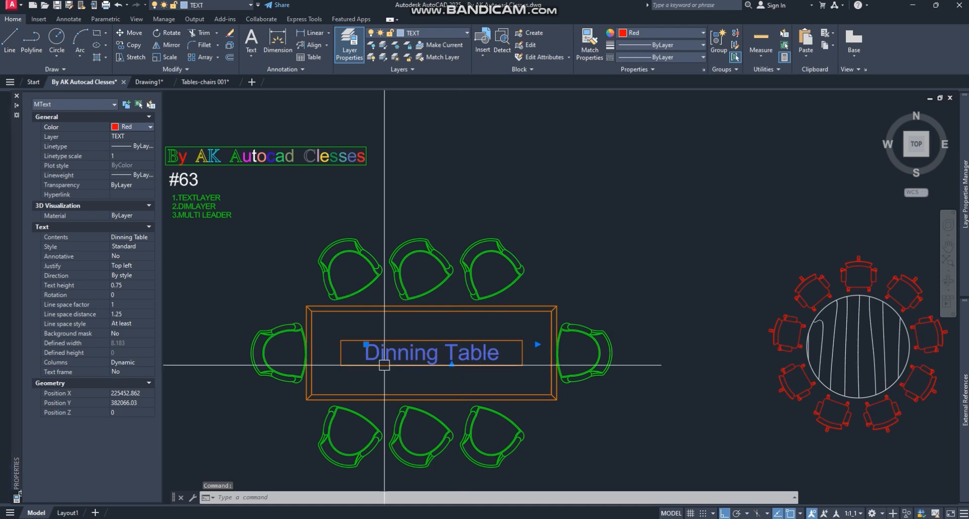
key("ctrl+1")
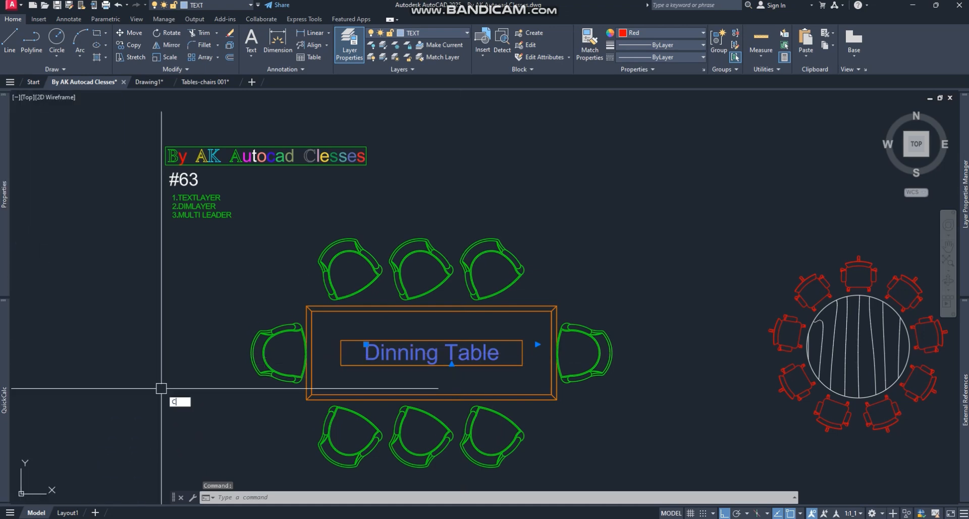
- Set the text height of the "Dinning Table" text to 0.5
type("CH")
key("Return")
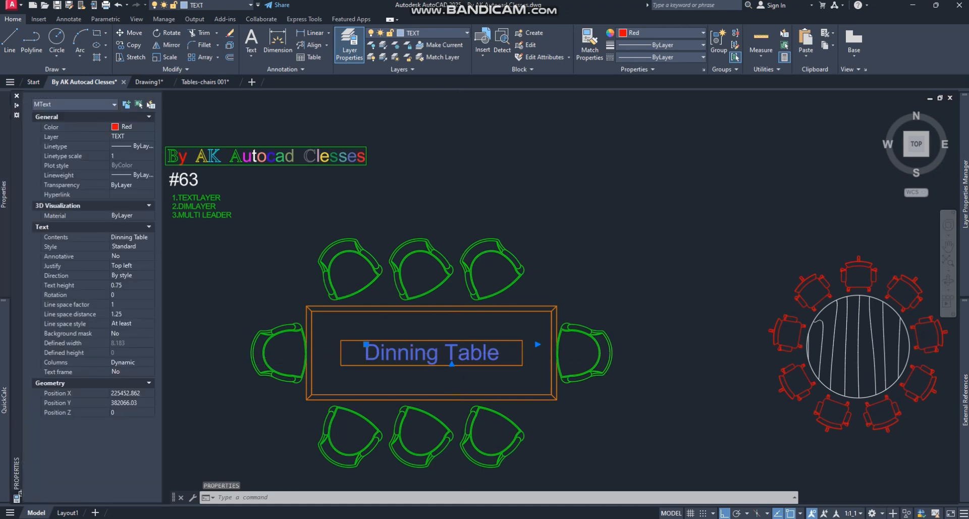
left_click(127, 285)
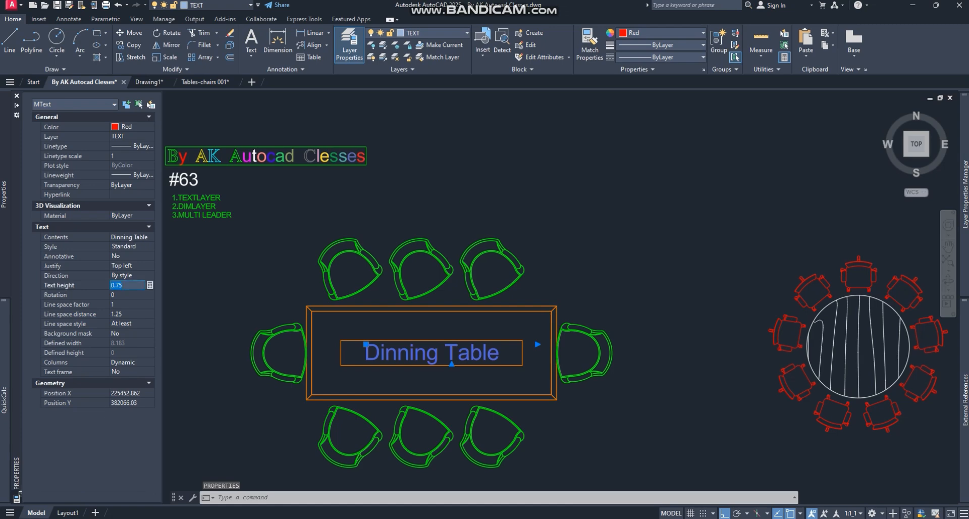
type(".5")
key("Tab")
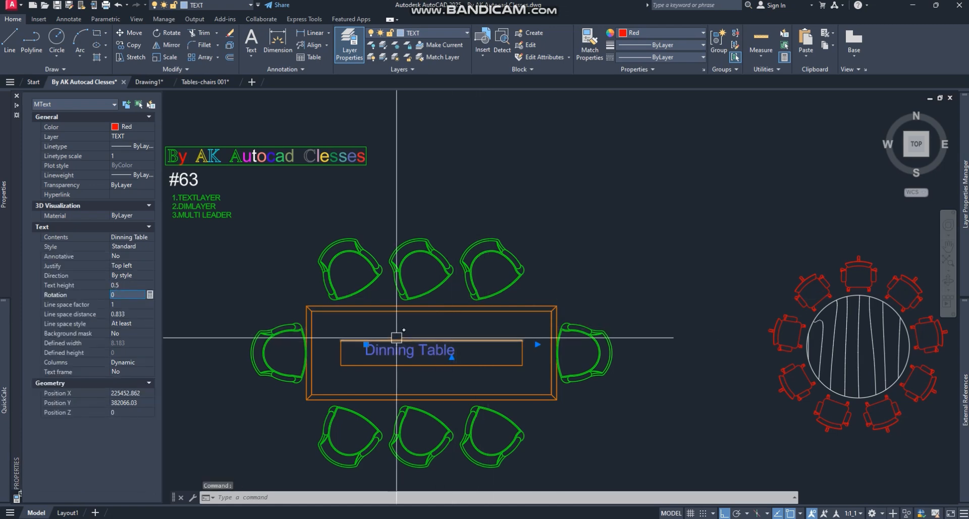
key("ctrl+1")
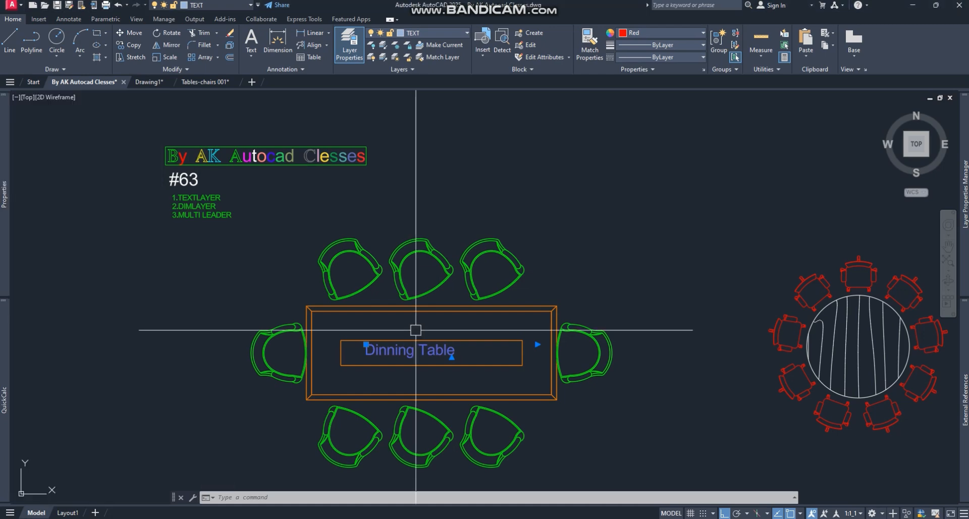
- Move the "Dinning Table" text to the middle of the table's inner rectangle, with Ortho off for the free placement
scroll(416, 330, "up", 2)
type("m")
key("space")
left_click(389, 319)
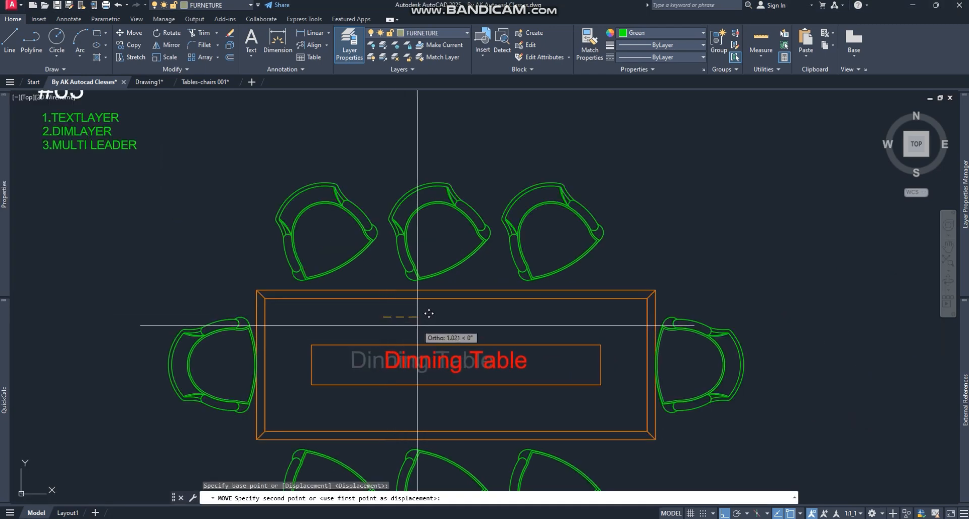
key("Escape")
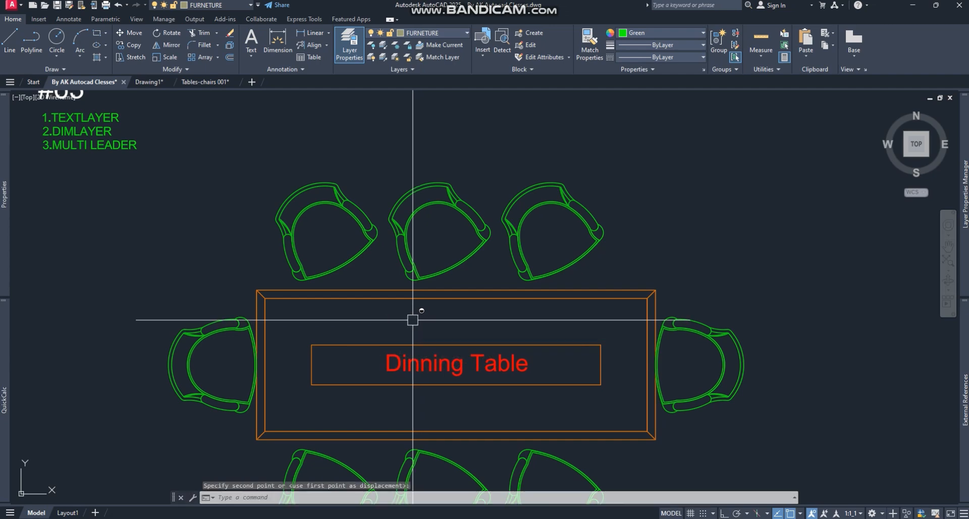
- Select the "Dinning Table" text to compare its layer with the current layer, and clear the selection
scroll(390, 304, "down", 4)
scroll(402, 316, "up", 3)
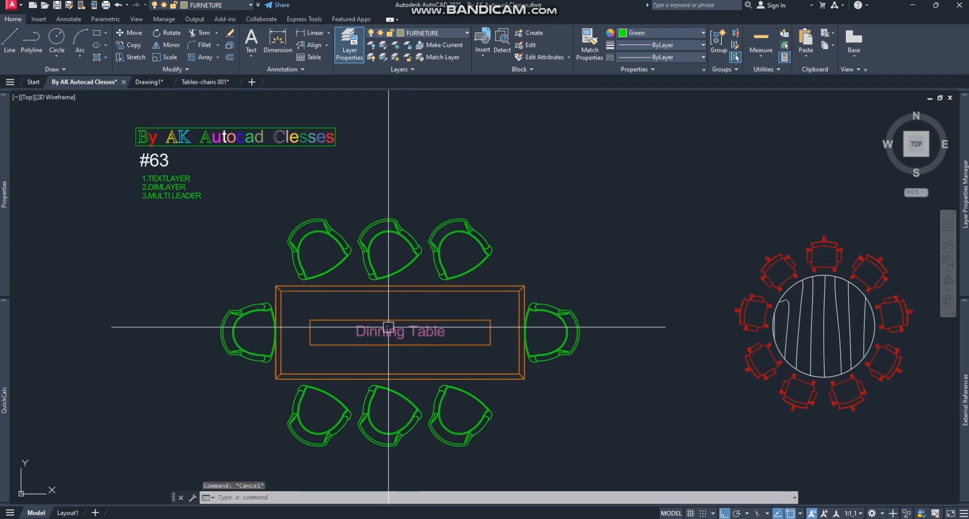
left_click(435, 328)
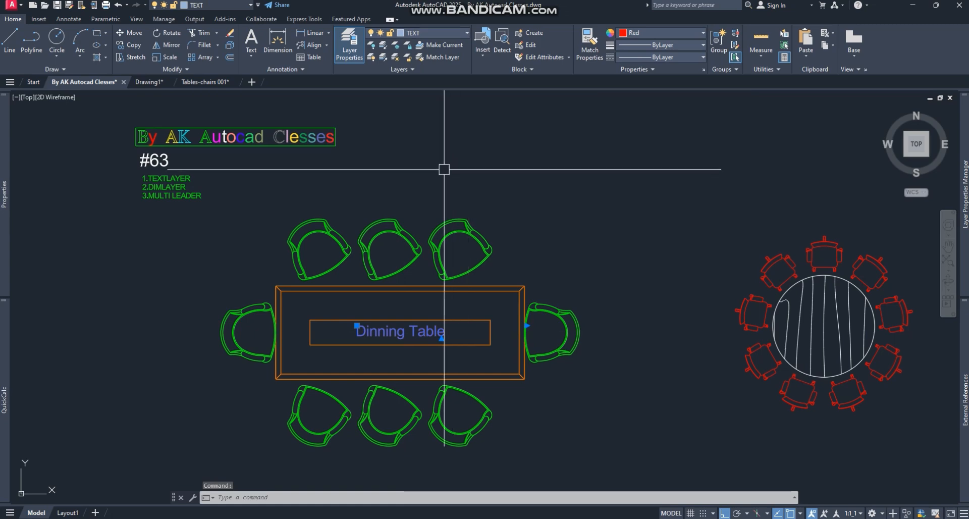
key("Escape")
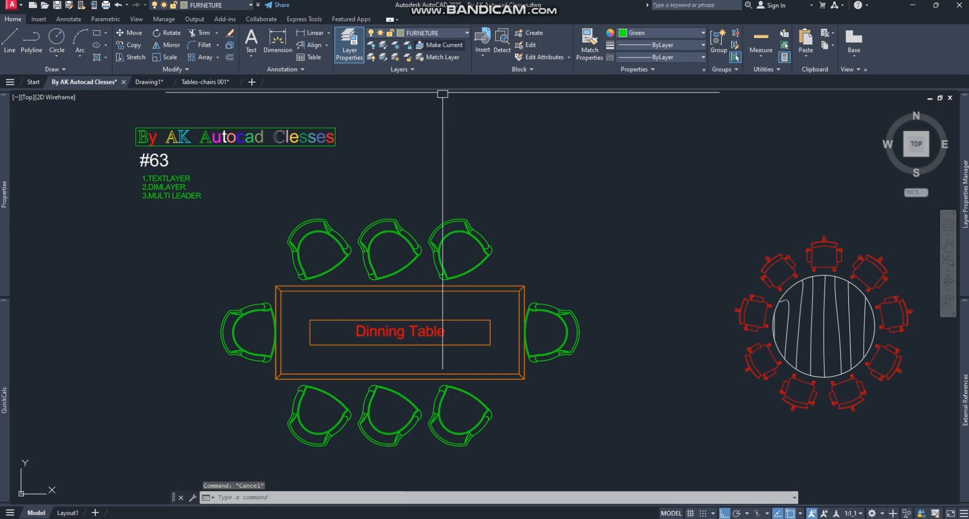
left_click(403, 332)
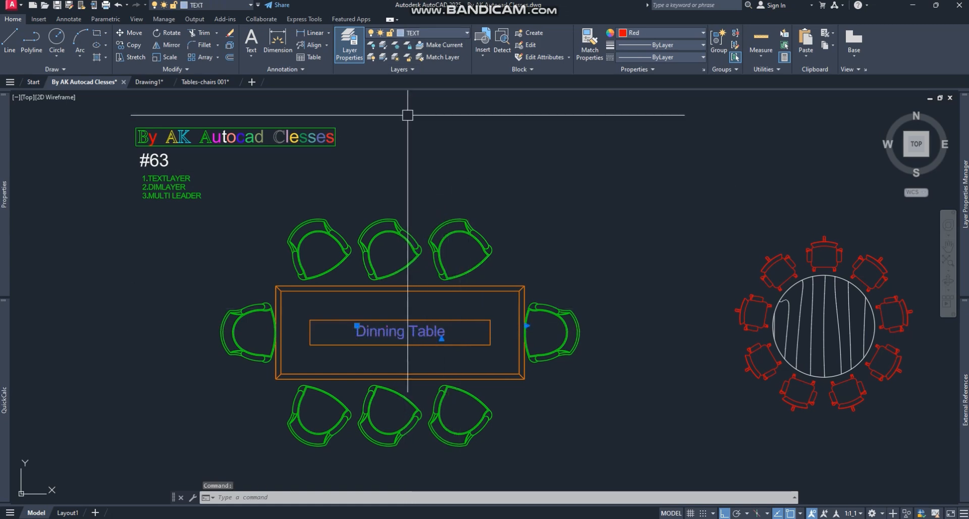
key("Escape")
type("TC")
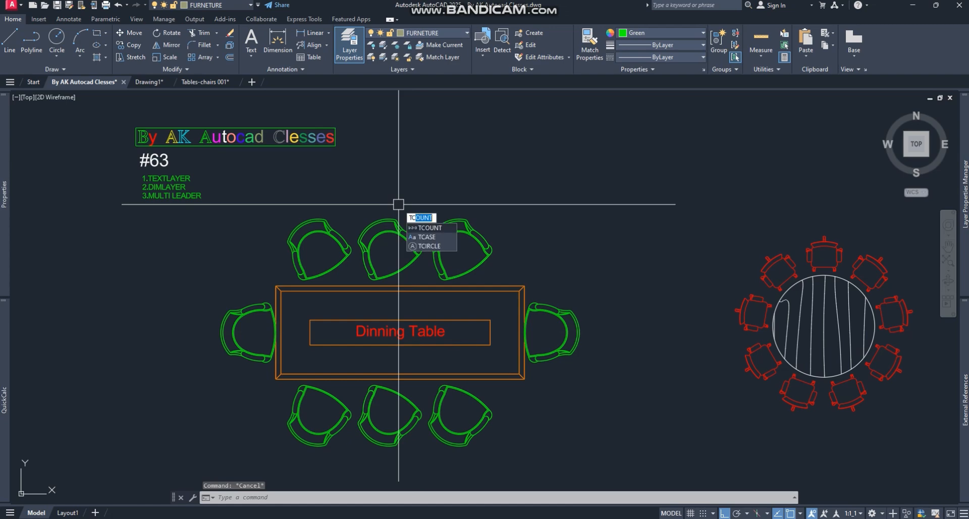
key("BackSpace")
type("T")
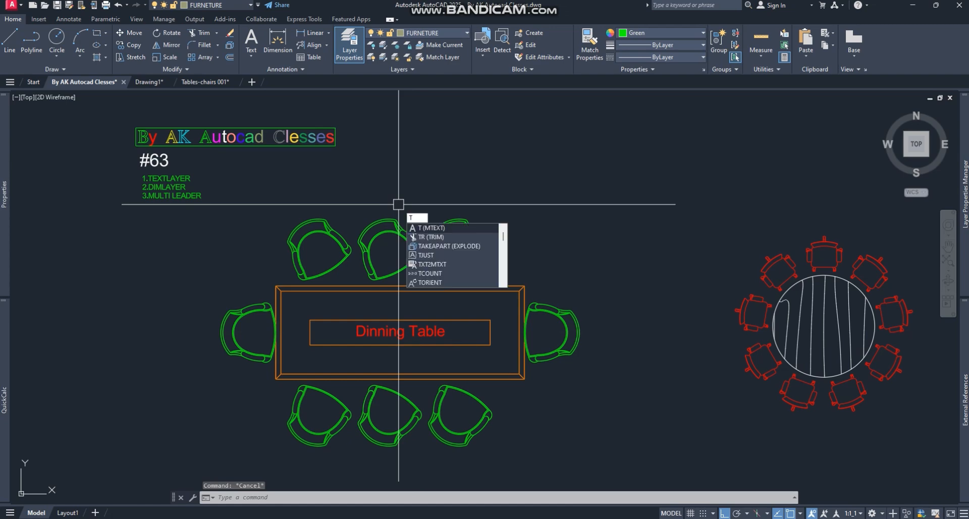
type("X")
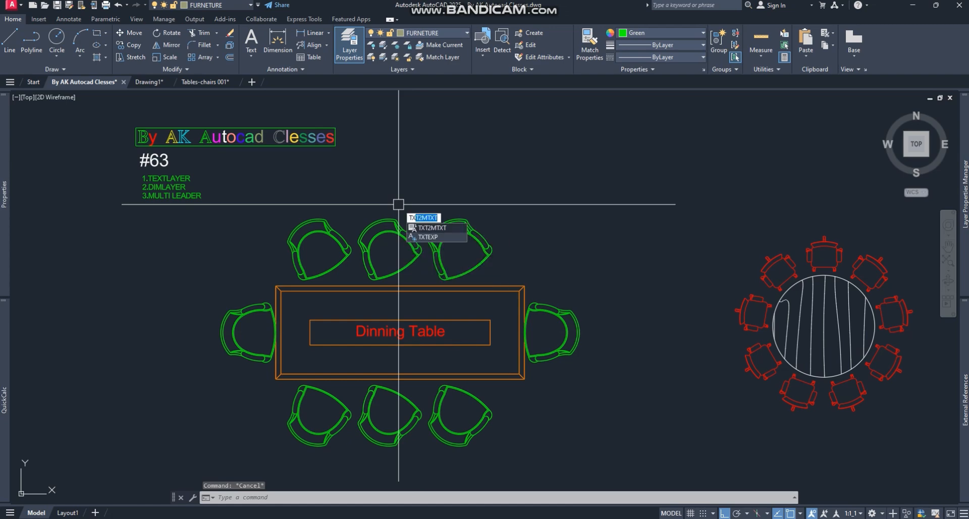
key("Escape")
- Create the multiline text "Chair" above the upper row of chairs
type("T")
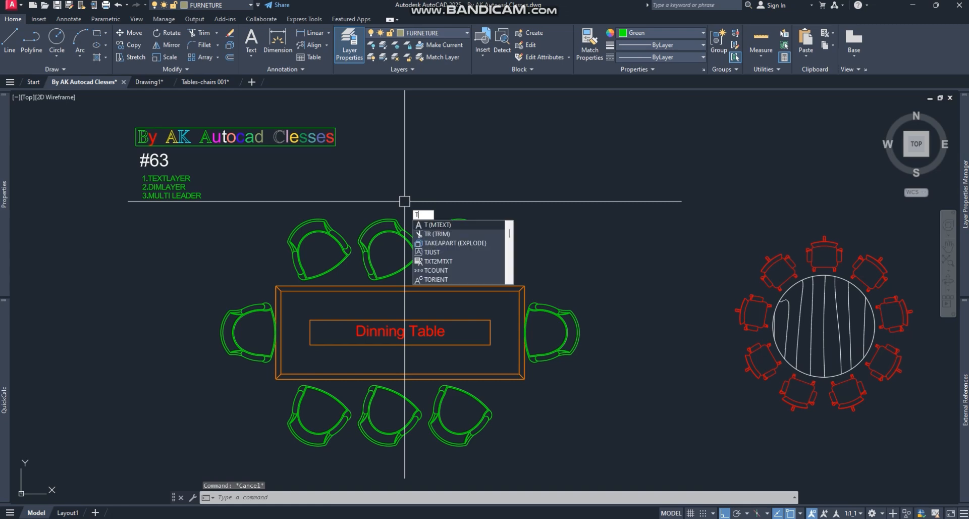
key("Return")
left_click(398, 158)
left_click(436, 194)
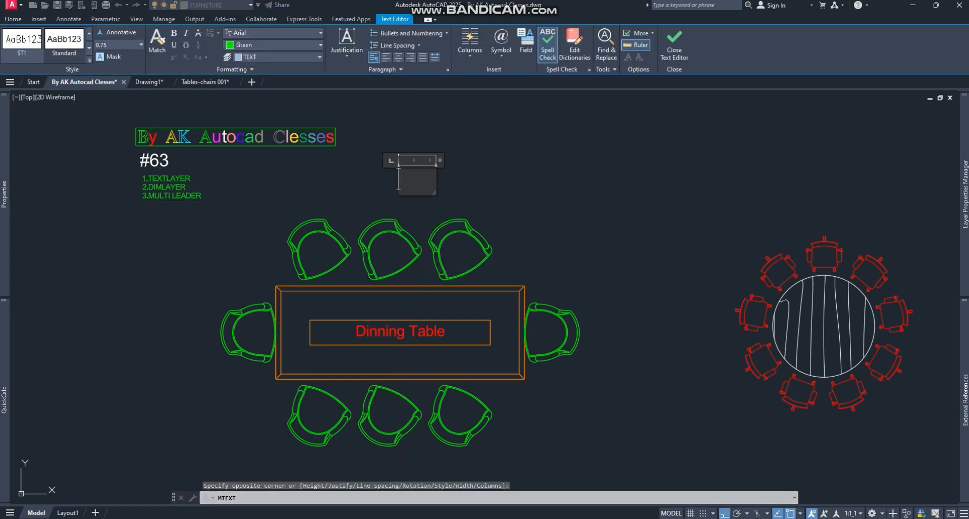
type("C")
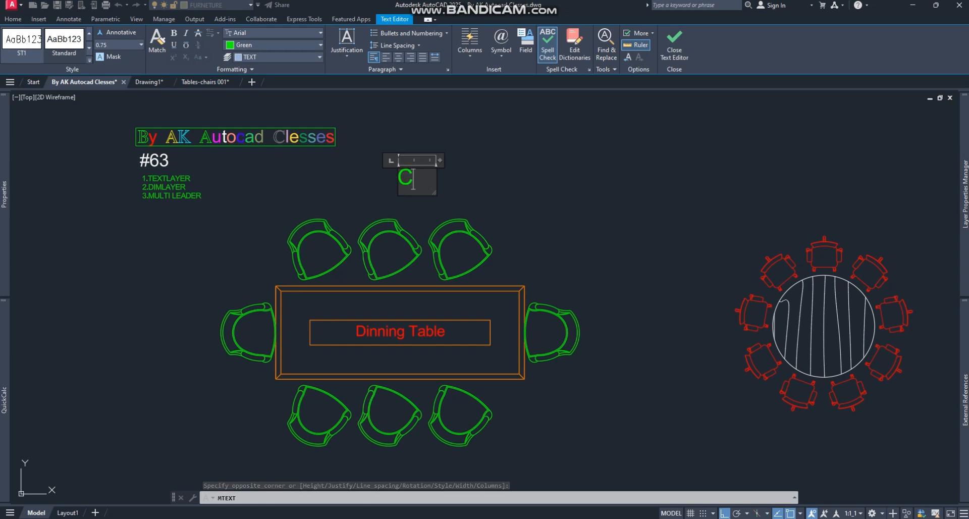
type("h")
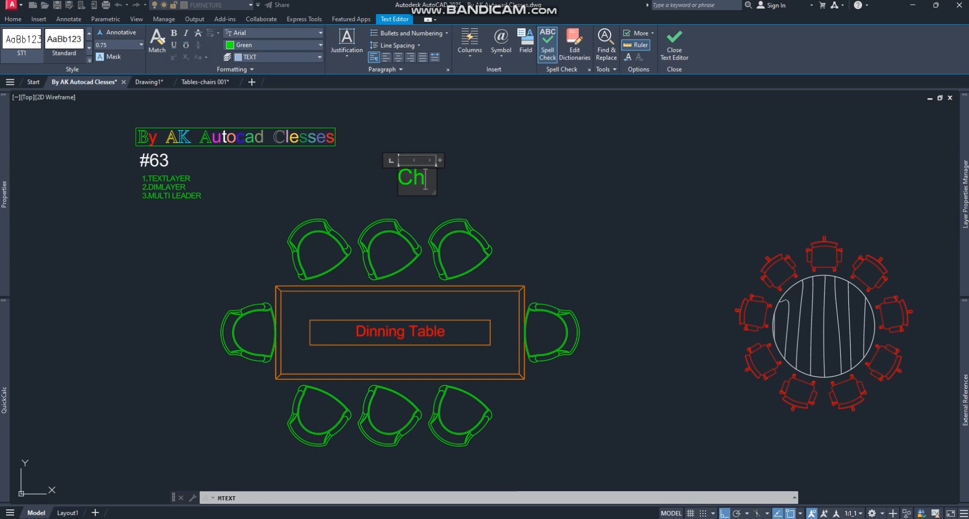
type("air")
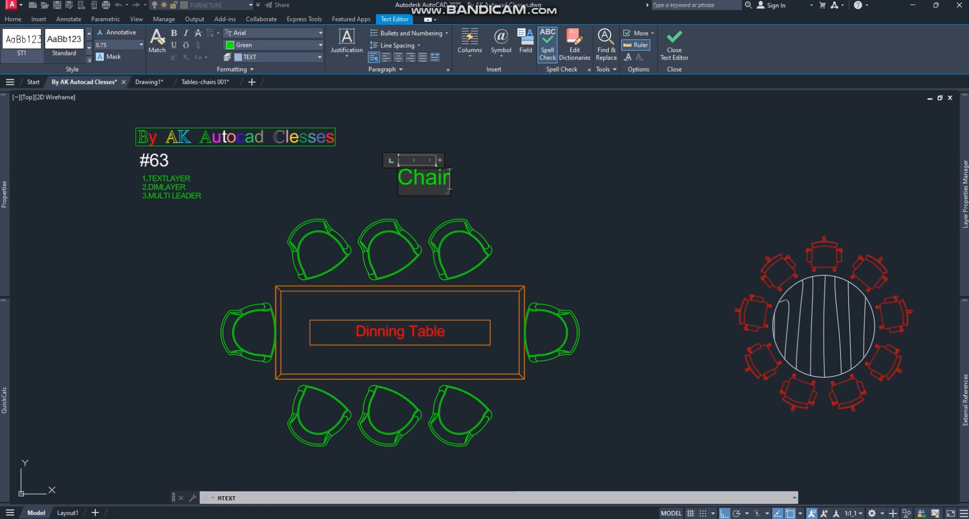
key("Escape")
- Match the properties of the "Chair" text to those of the "Dinning Table" text
type("ma")
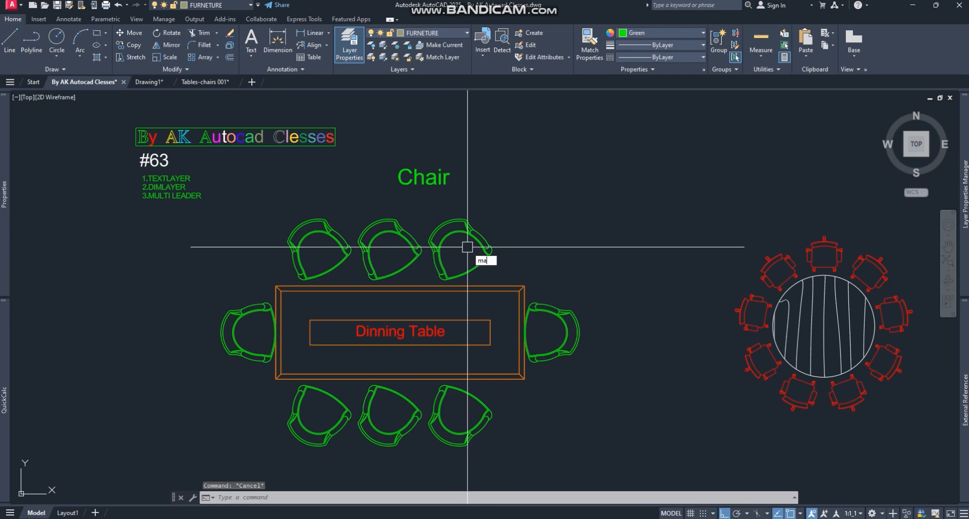
key("Return")
left_click(414, 331)
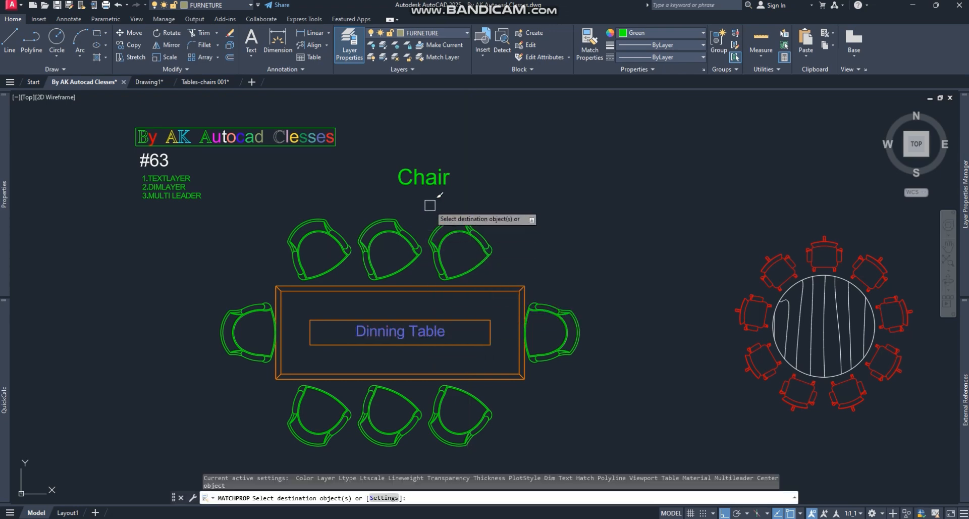
left_click(434, 177)
key("Escape")
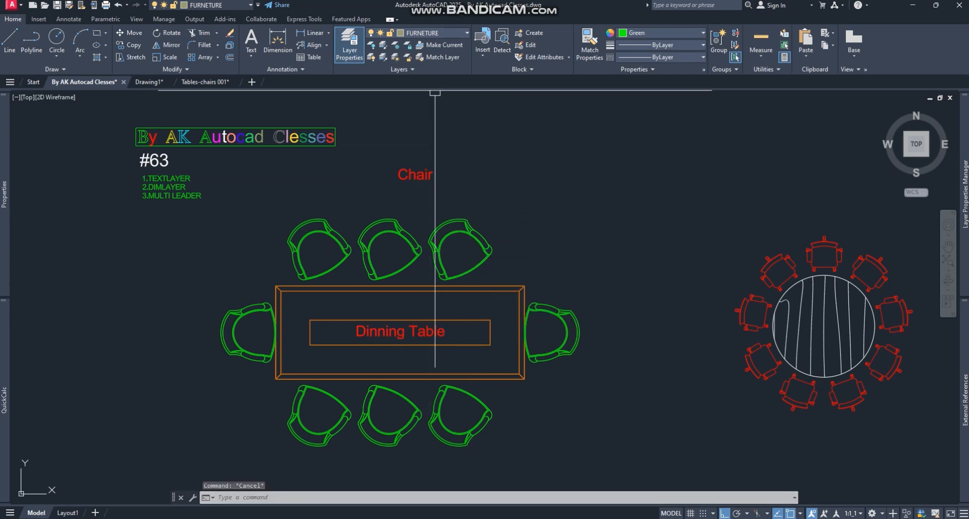
- Select the "Chair" and "Dinning Table" texts to check which layer they are on, and clear the selection
left_click(394, 177)
left_click(419, 337)
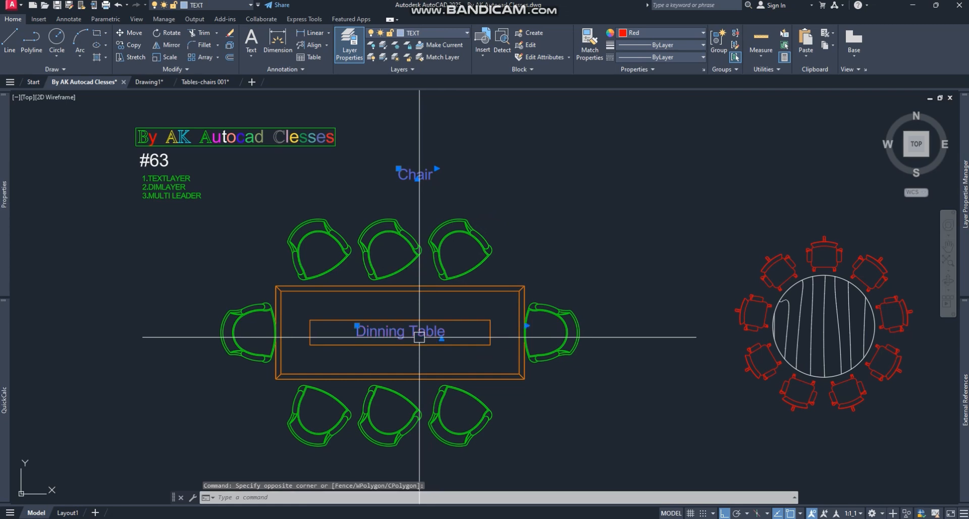
key("Escape")
left_click(415, 192)
left_click(422, 178)
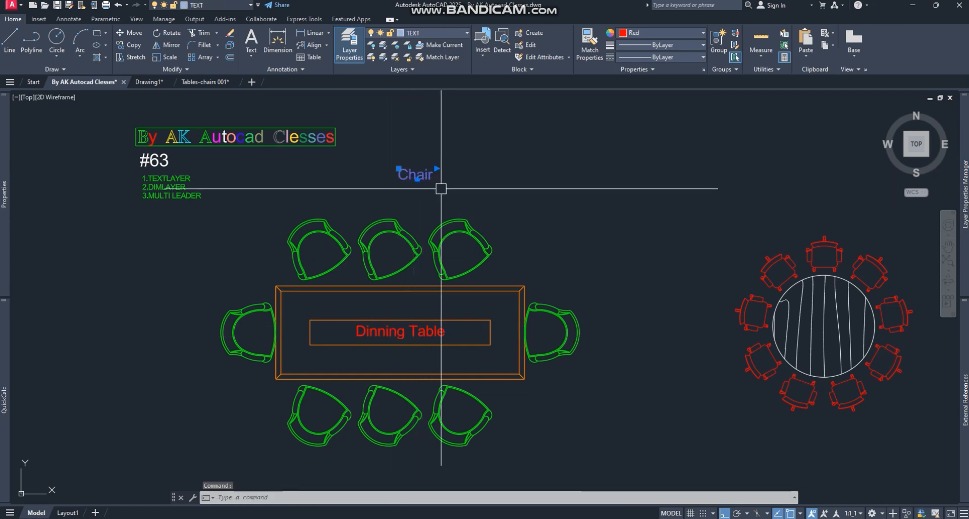
key("Escape")
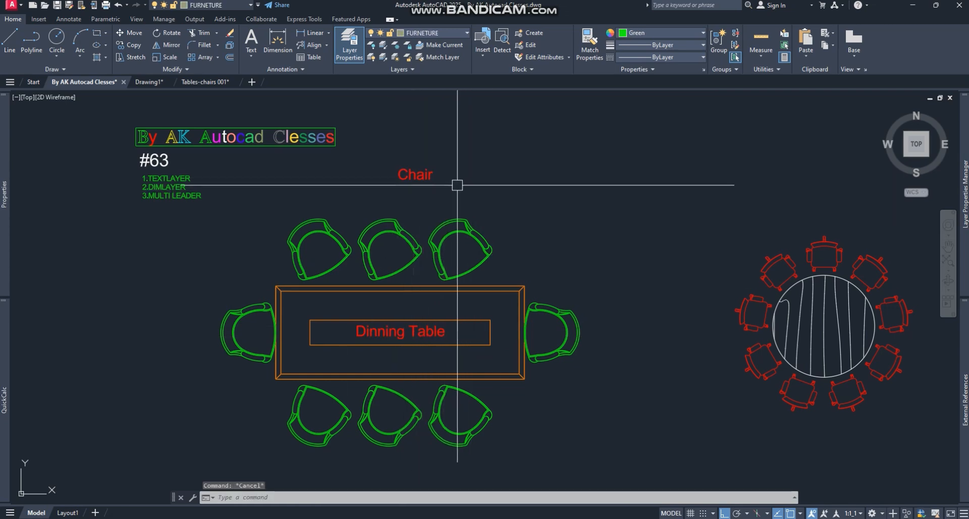
mouse_move(495, 221)
middle_mouse_down()
mouse_move(403, 217)
mouse_move(489, 223)
middle_mouse_up()
type("t")
key("Escape")
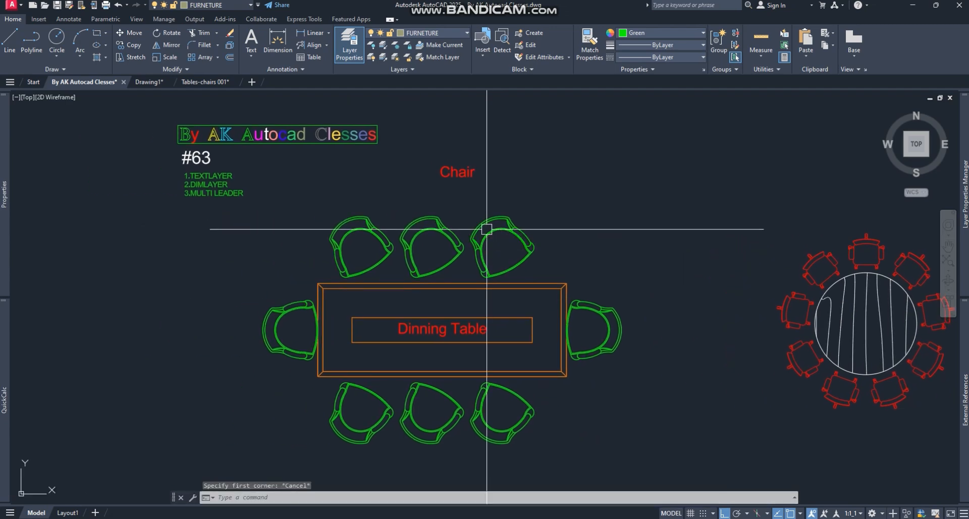
- Convert the "Chair" text with the TXT2MTXT command
type("t")
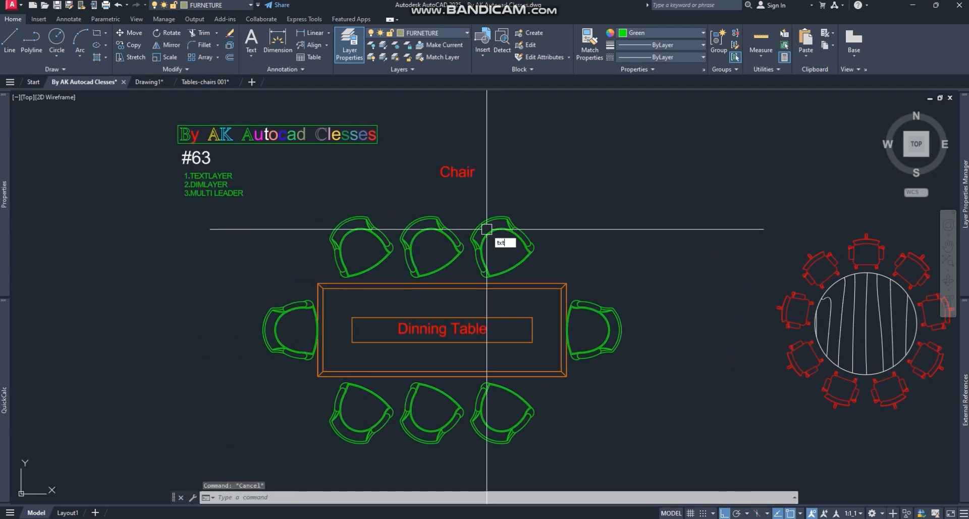
type("xt")
key("Return")
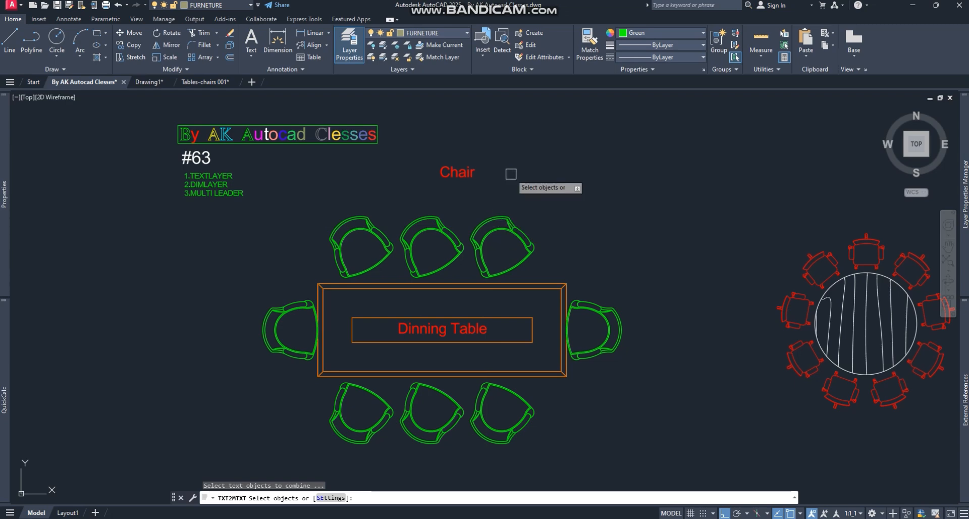
left_click(471, 176)
key("Return")
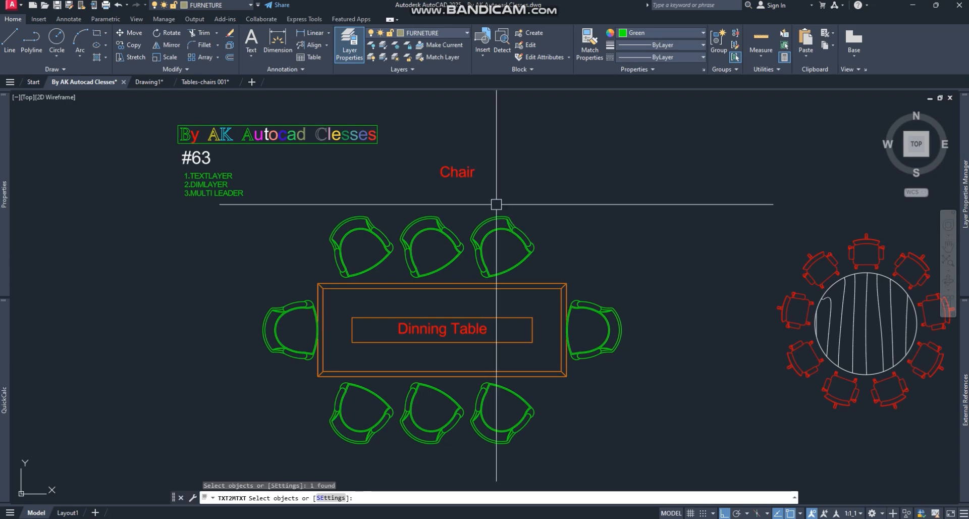
- Open the "Chair" text and the "Dinning Table" text in the text editor to inspect them, leaving each without changes
left_click(457, 174)
double_click(456, 173)
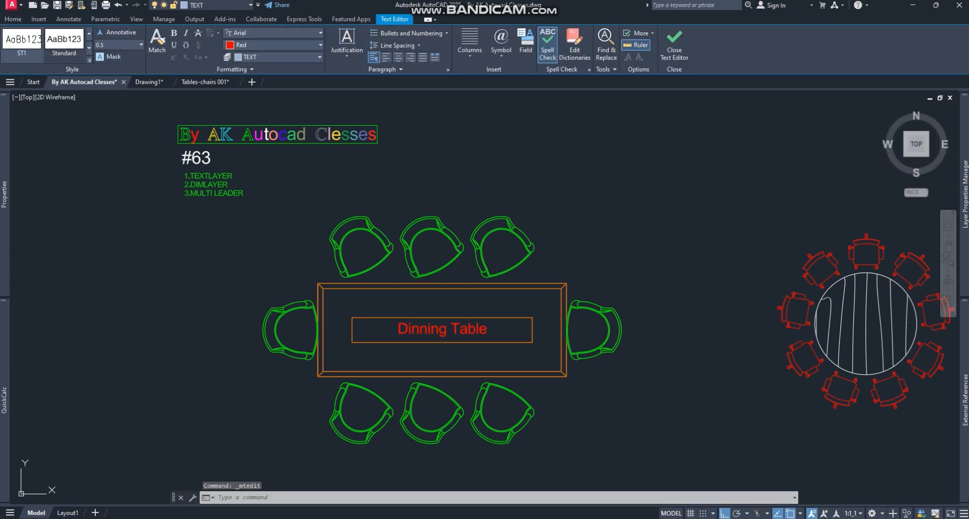
key("Escape")
left_click(423, 328)
double_click(422, 328)
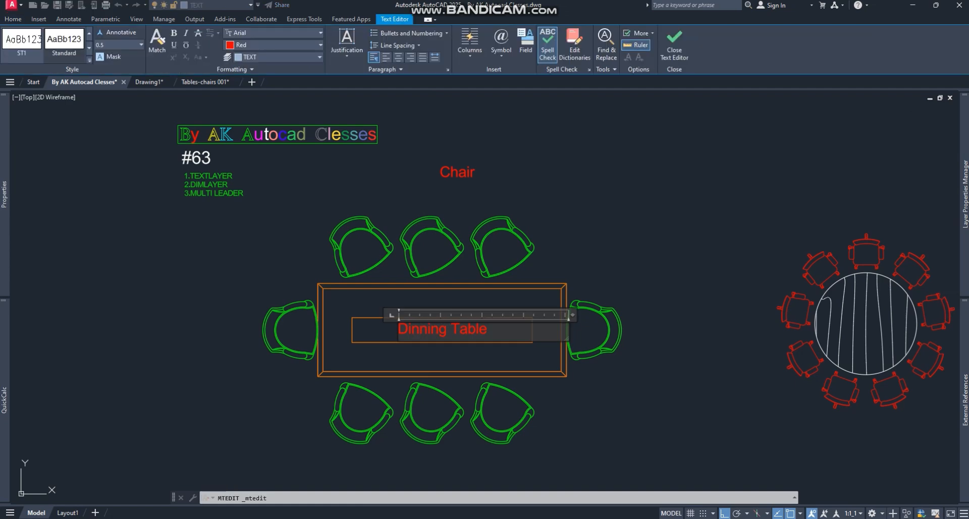
key("Escape")
- Select both red text labels together to verify their common layer and color, and clear the selection
left_click(444, 171)
left_click(448, 327)
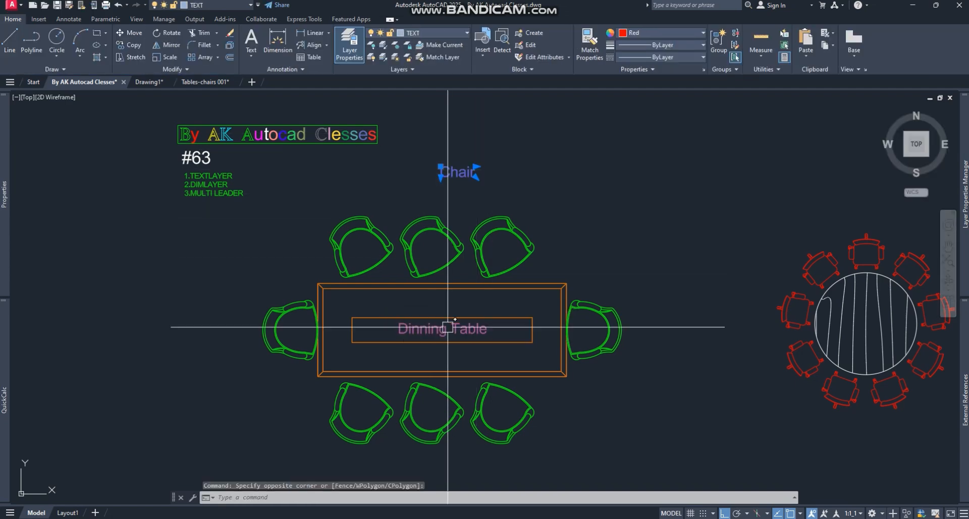
left_click(448, 327)
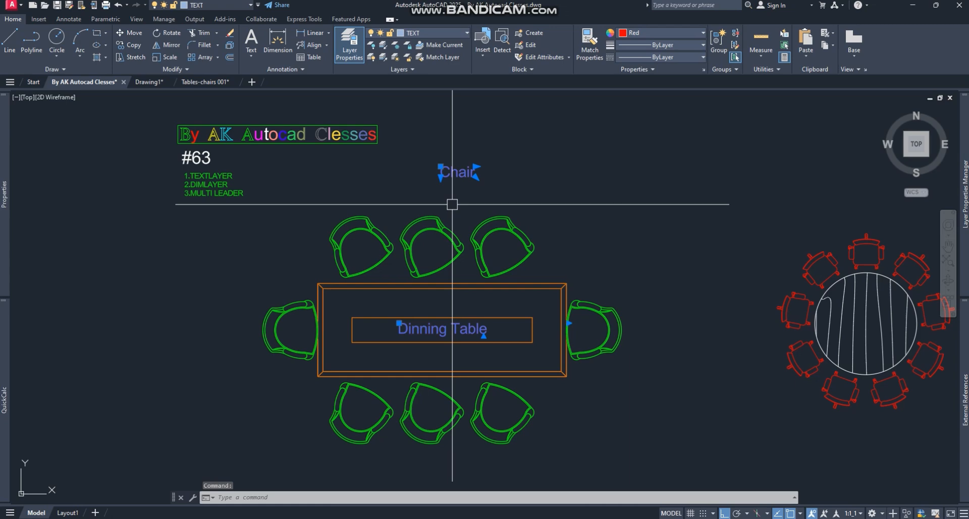
key("Escape")
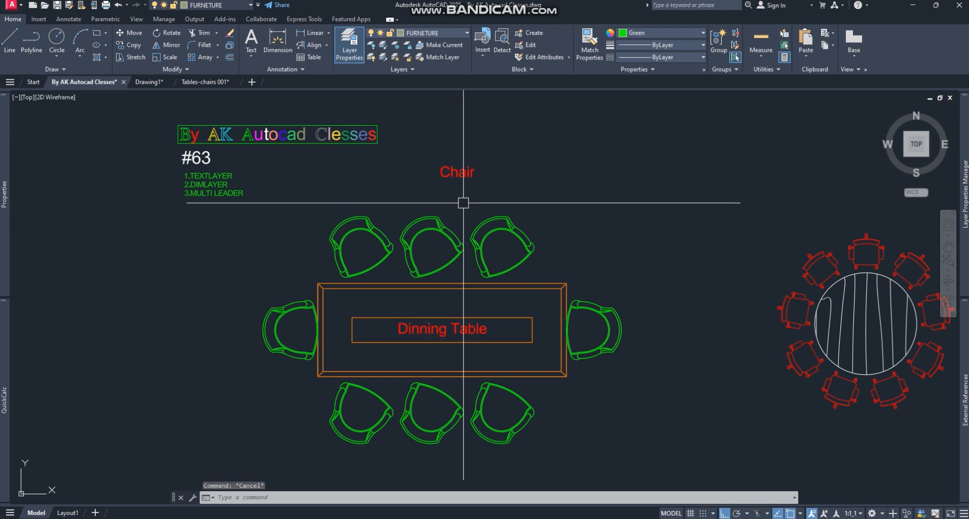
- Open the topic list under #63 and highlight its "2.DIMLAYER" line, leaving the text unchanged
left_click(212, 184)
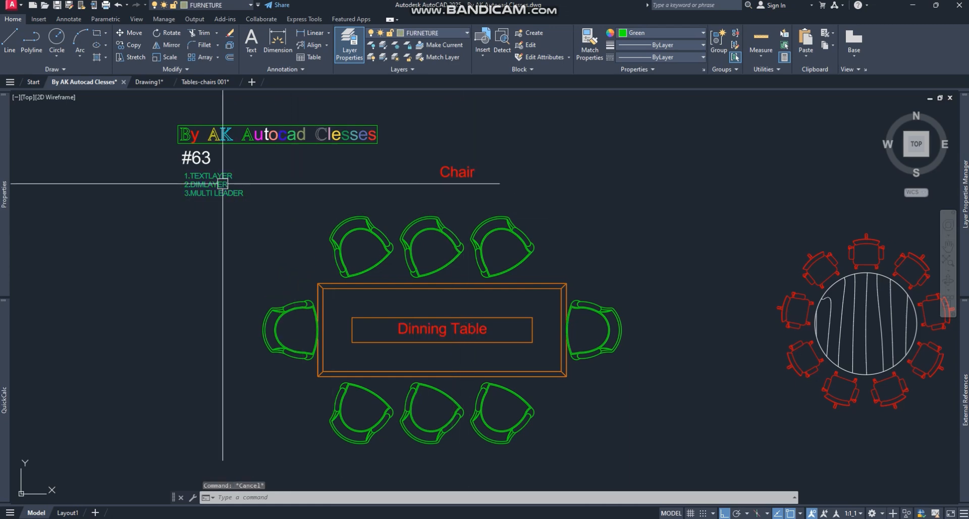
scroll(208, 185, "up", 6)
double_click(212, 184)
left_click_drag(138, 184, 286, 184)
key("Escape")
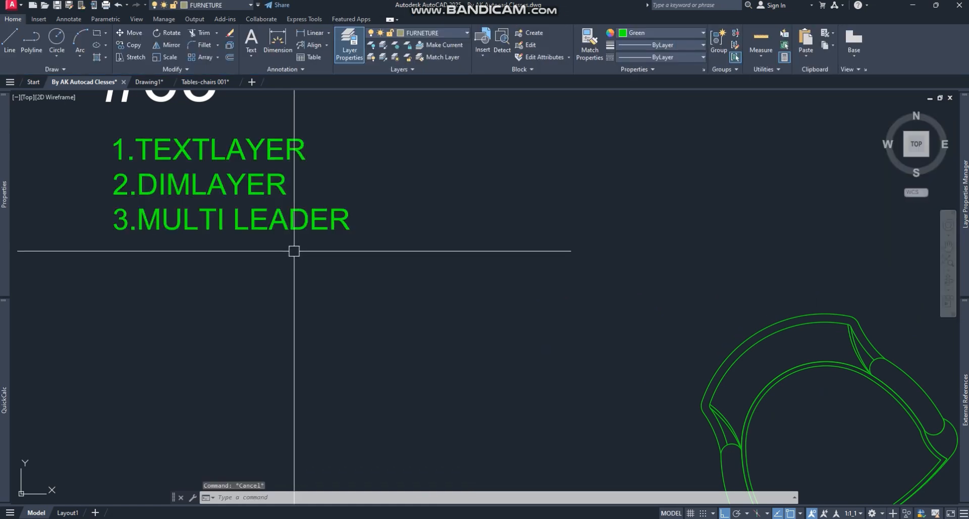
scroll(294, 251, "down", 4)
scroll(315, 225, "down", 3)
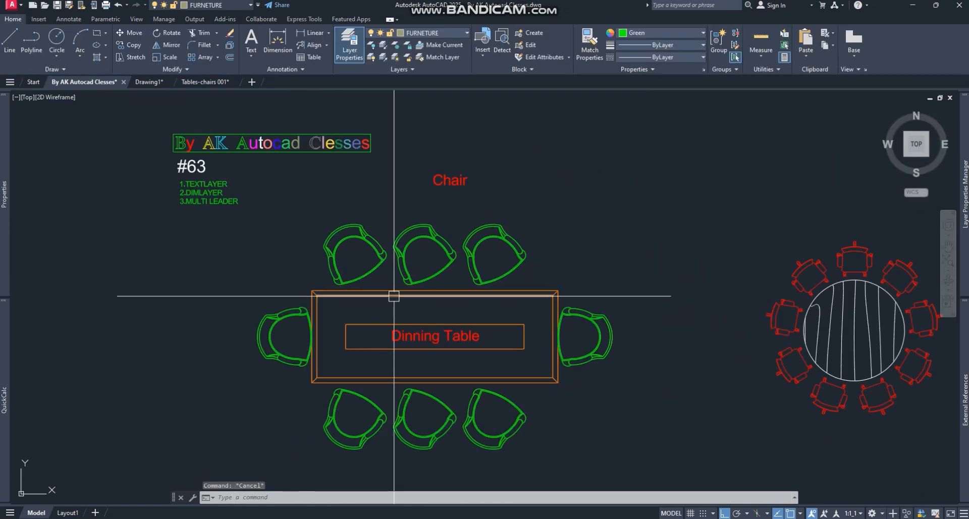
middle_click_drag(376, 281, 332, 268)
type("d")
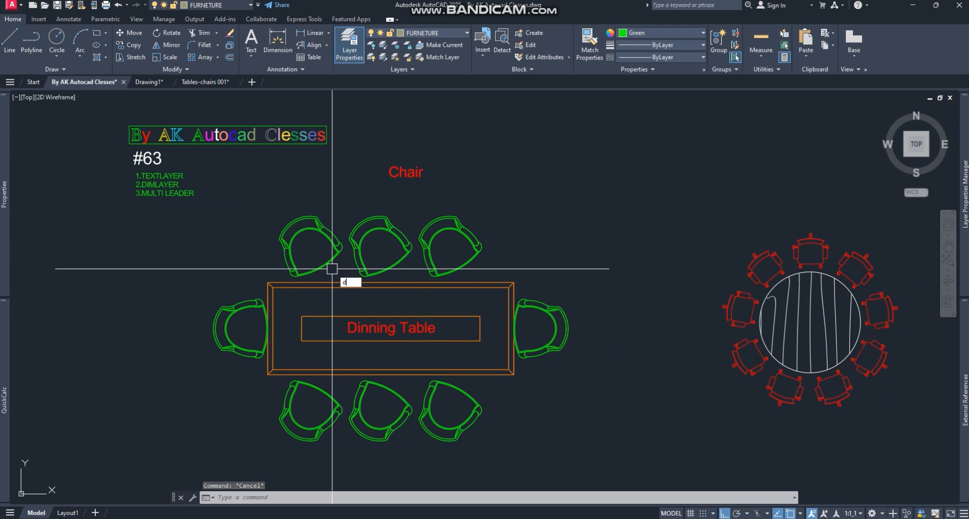
type("al")
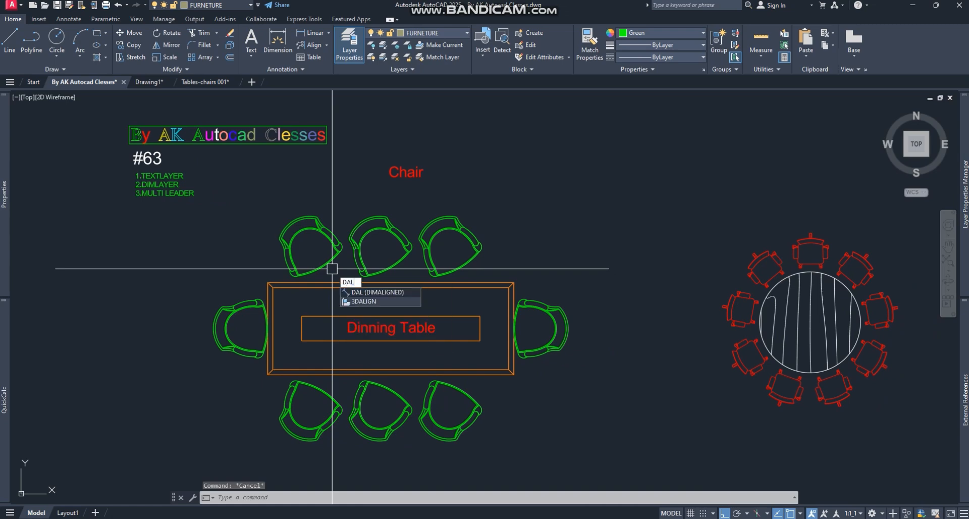
key("Return")
key("Return")
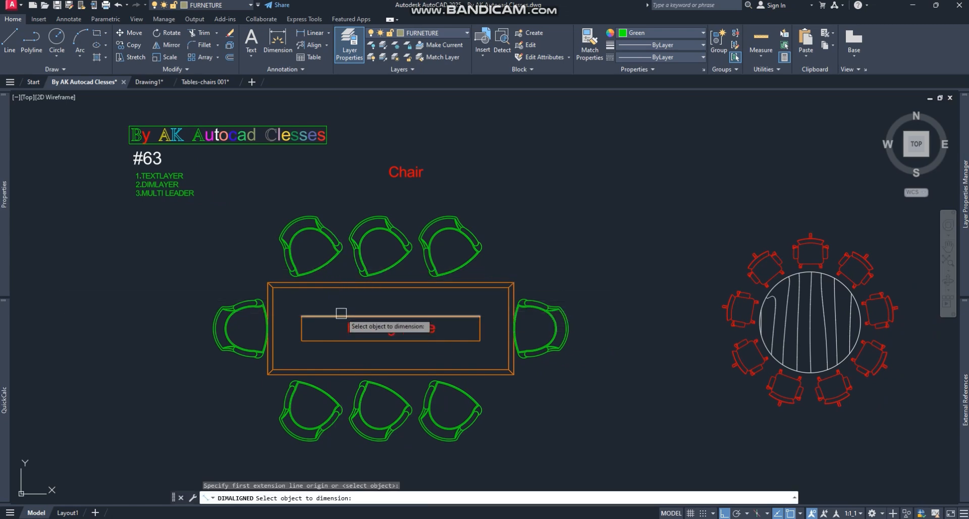
key("Escape")
type("DIM")
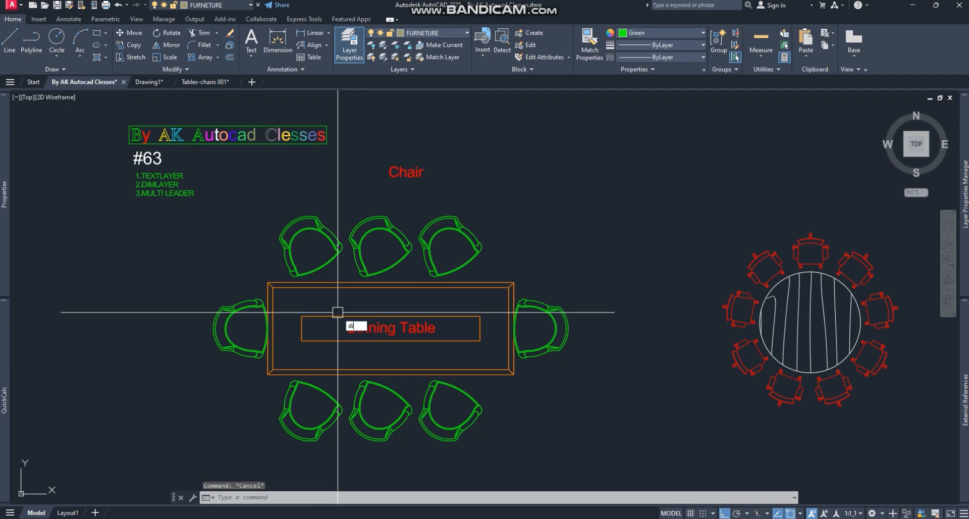
type("LAYER")
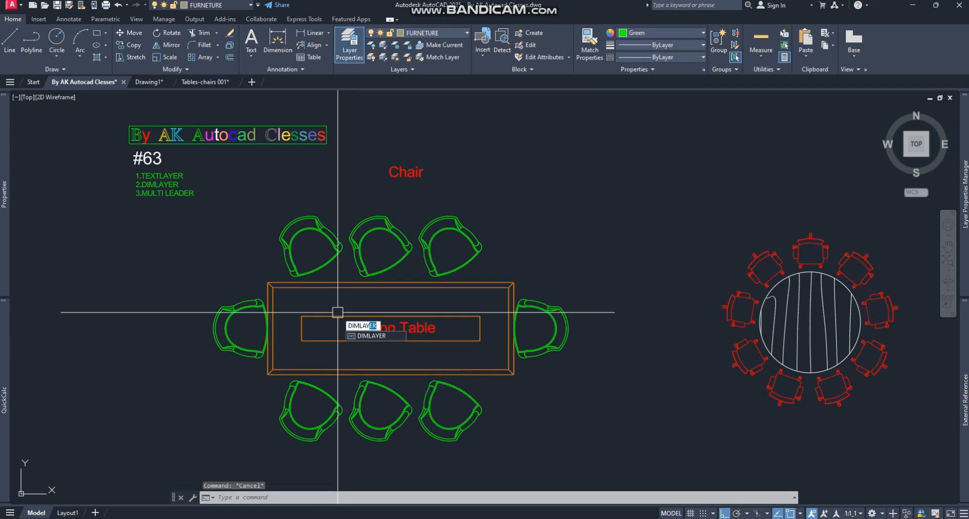
key("Return")
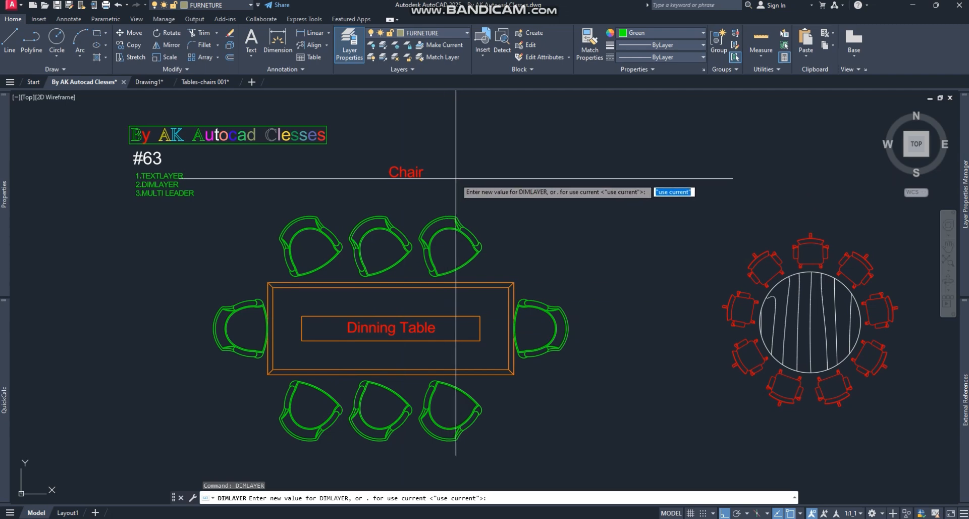
key("Escape")
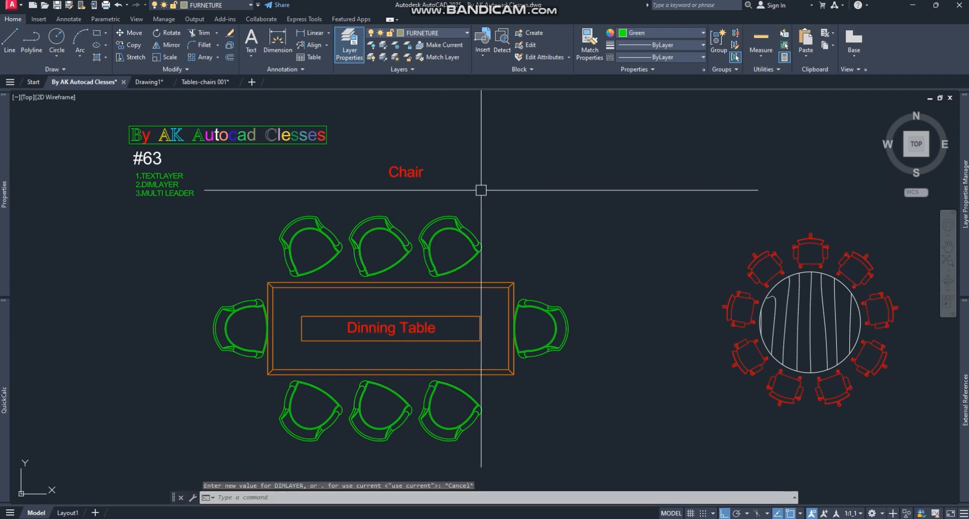
- Create a new layer named Dim and set its color to index color 210
type("la")
key("Return")
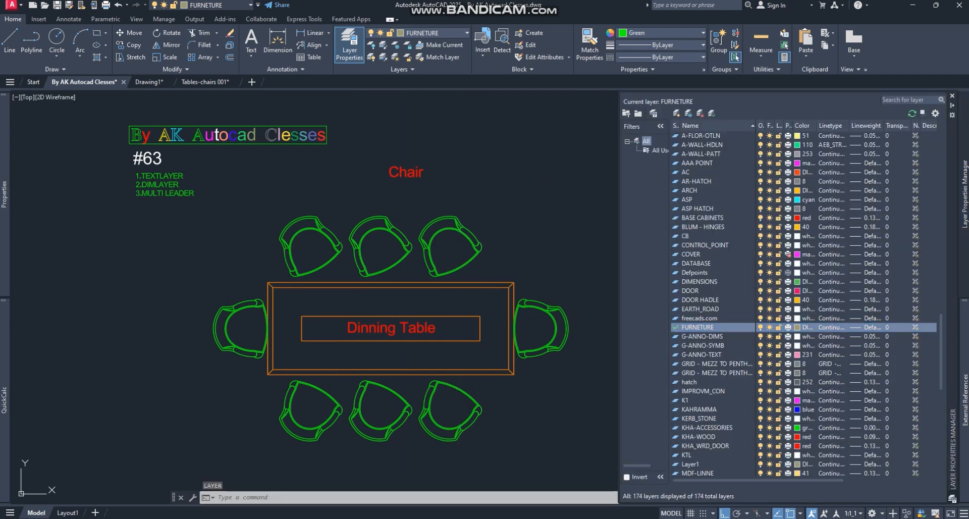
left_click(676, 113)
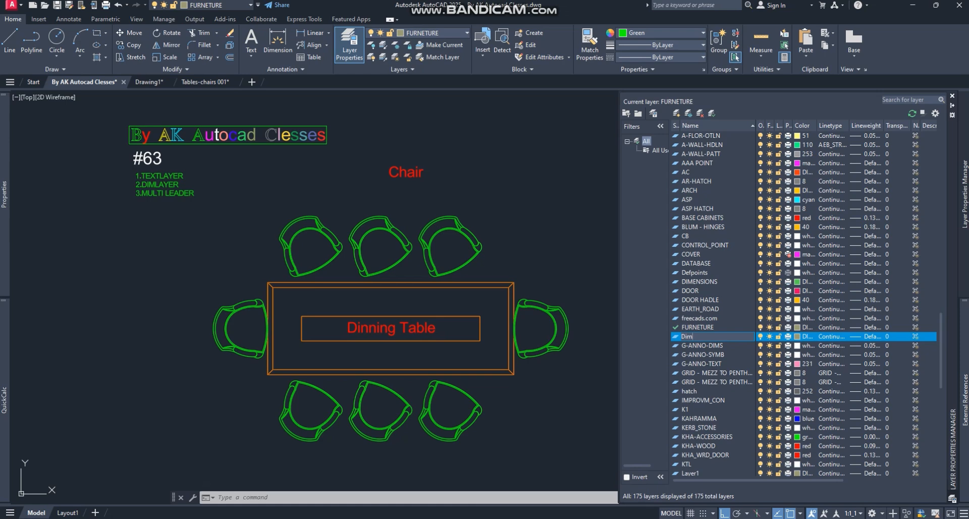
left_click(801, 336)
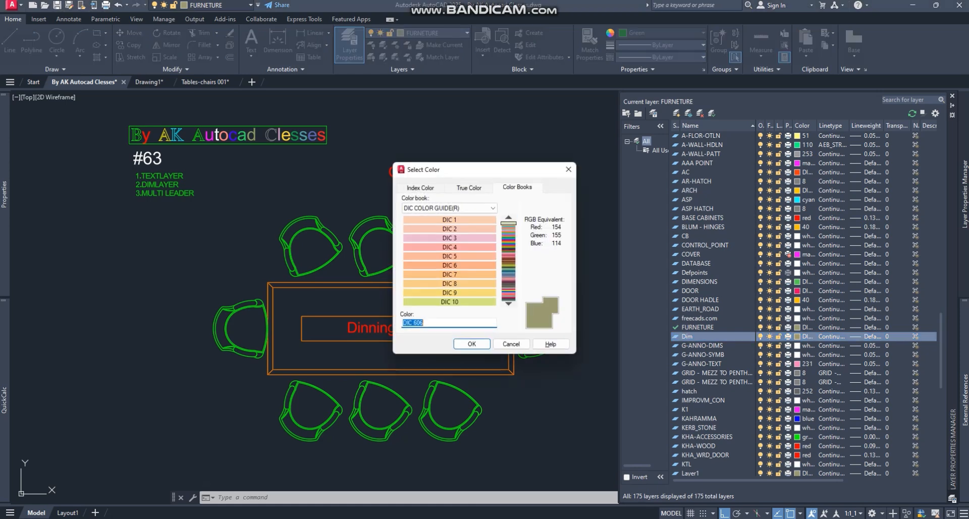
key("ctrl+Tab")
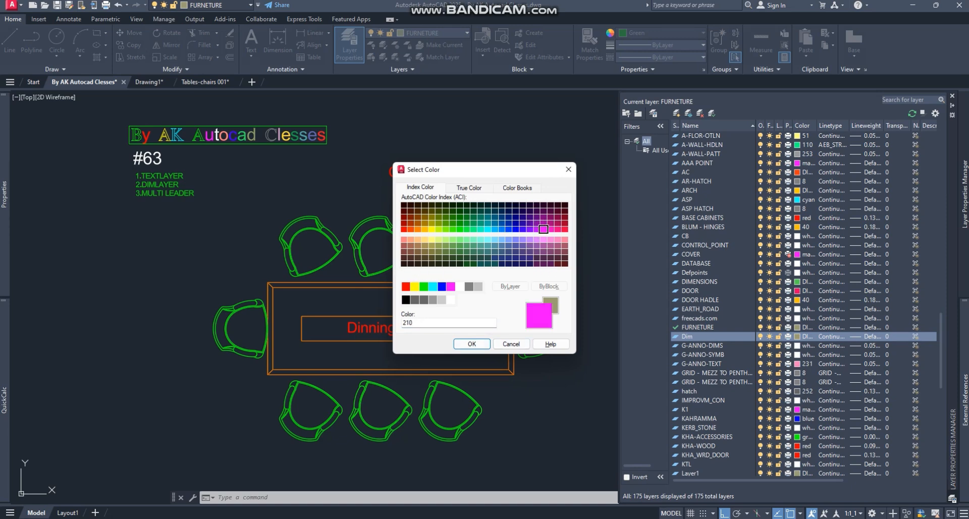
key("Return")
key("Escape")
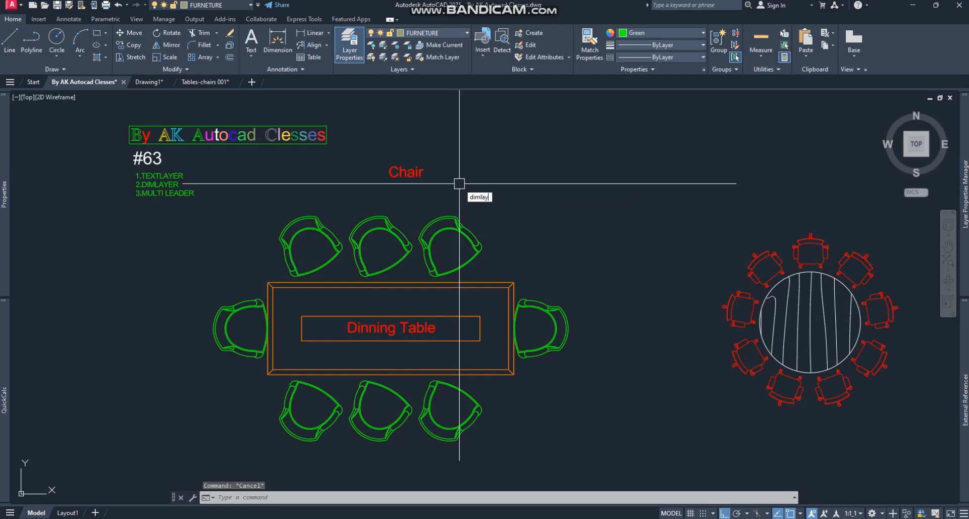
- Set the DIMLAYER system variable to the dim layer
type("DIMLAYER")
key("Return")
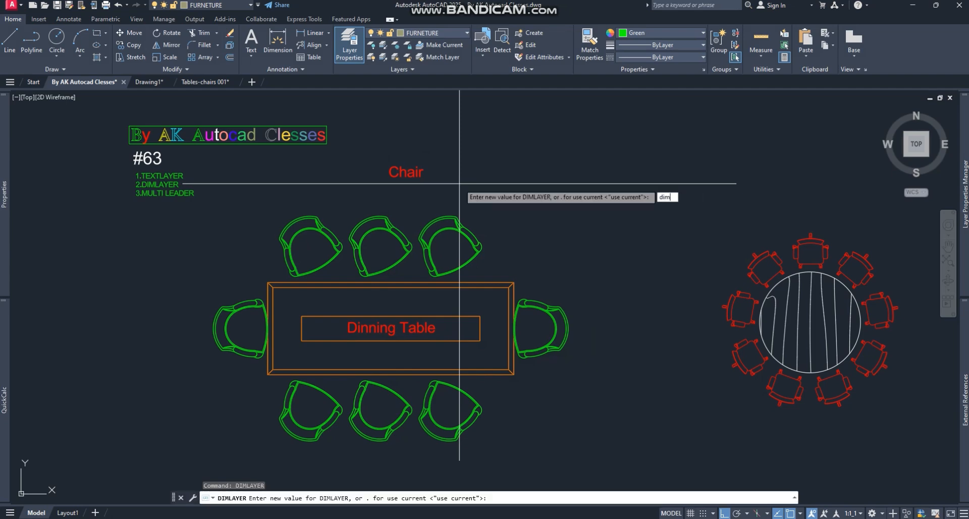
key("Return")
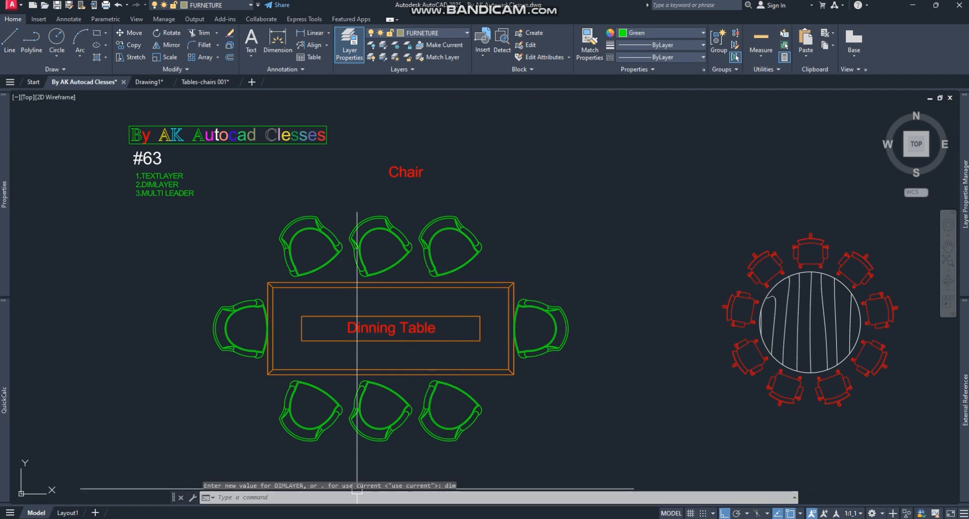
- Add aligned dimensions to the inner rectangle's upper edge and the table frame's inner upper edge, placing the latter above the upper chairs
key("Escape")
type("da")
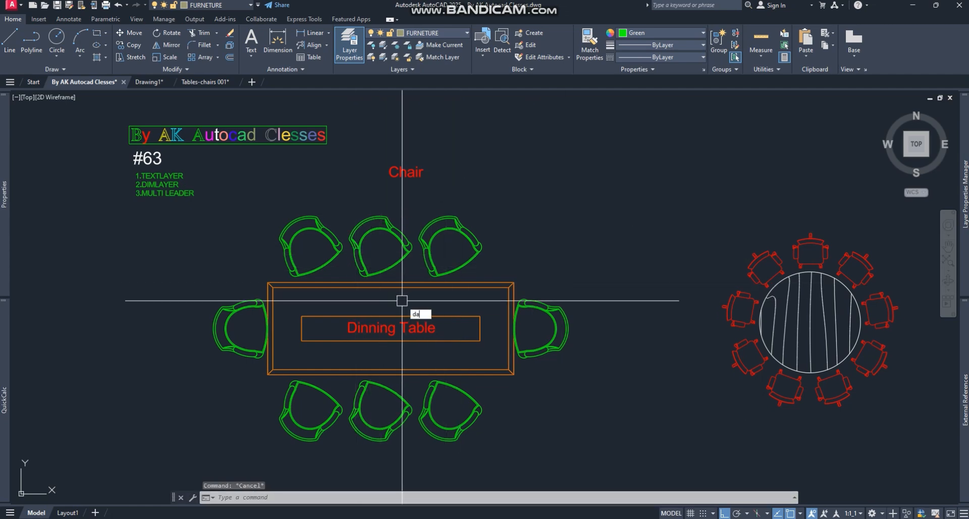
type("l")
key("Return")
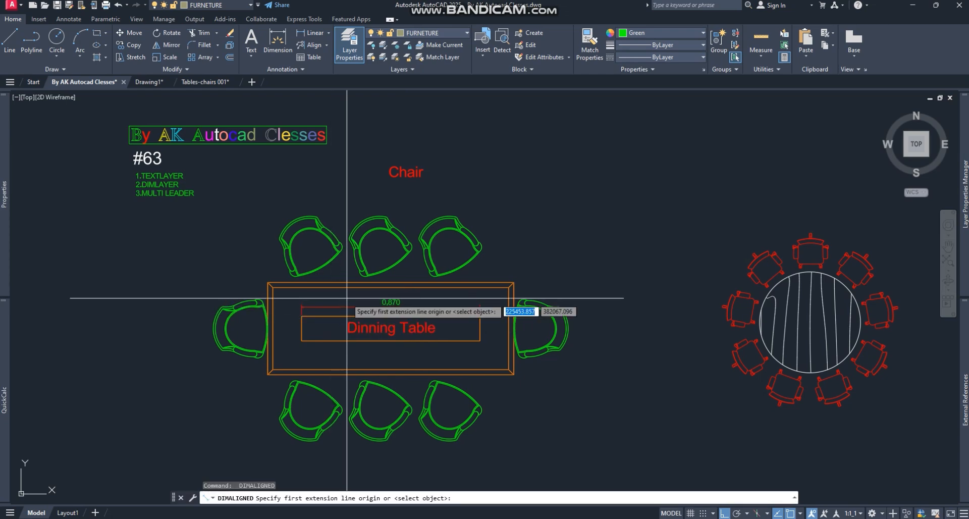
key("Return")
scroll(345, 299, "up", 3)
left_click(336, 285)
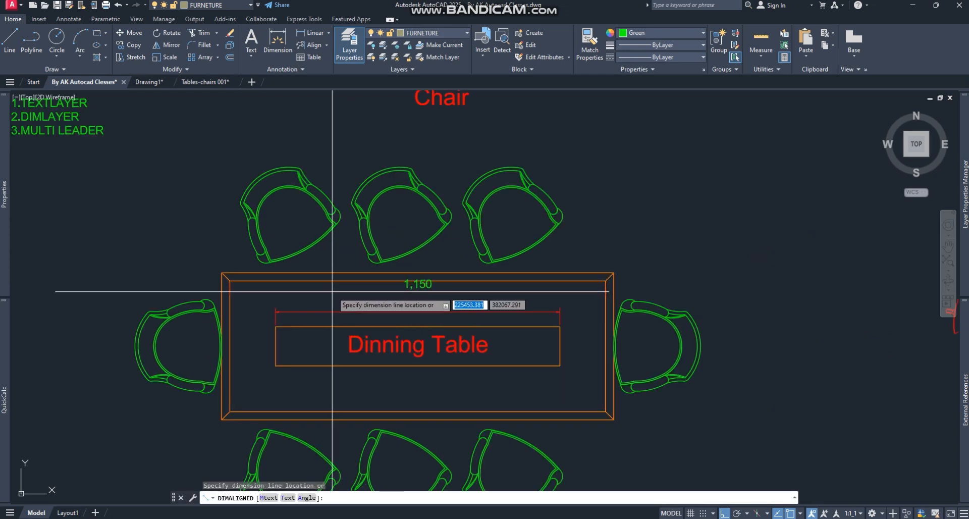
left_click(343, 150)
key("Escape")
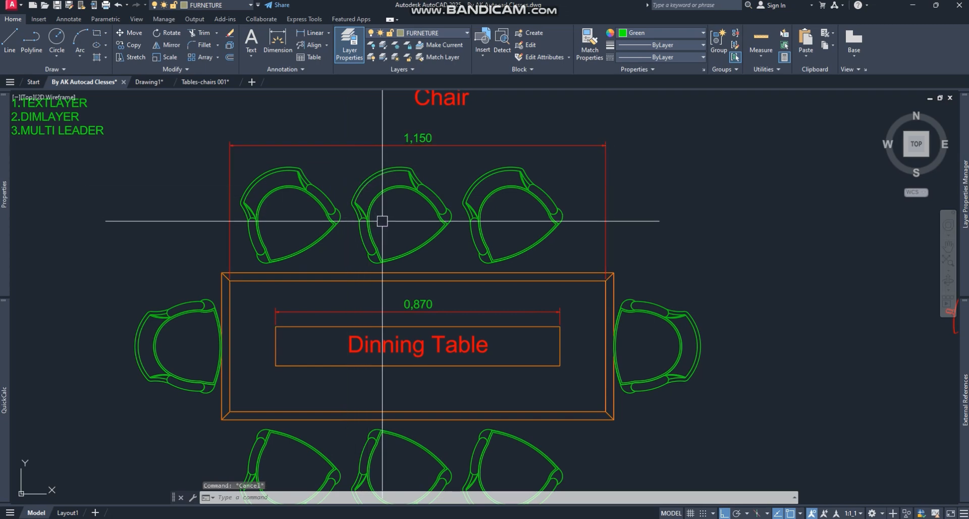
- Set the color of both rectangular-table dimensions to ByLayer, and reselect them to check their layer and color
scroll(382, 218, "down", 2)
middle_click_drag(371, 222, 395, 235)
left_click(359, 188)
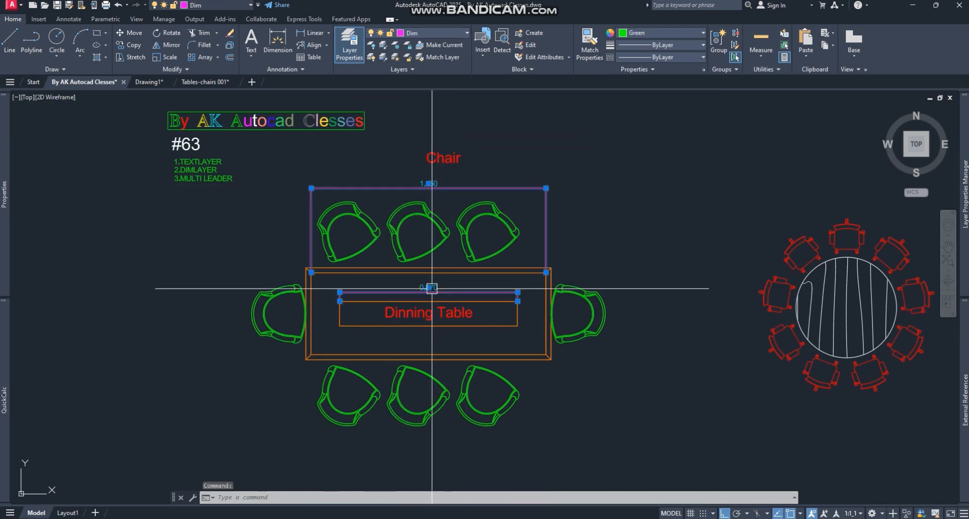
left_click(432, 287)
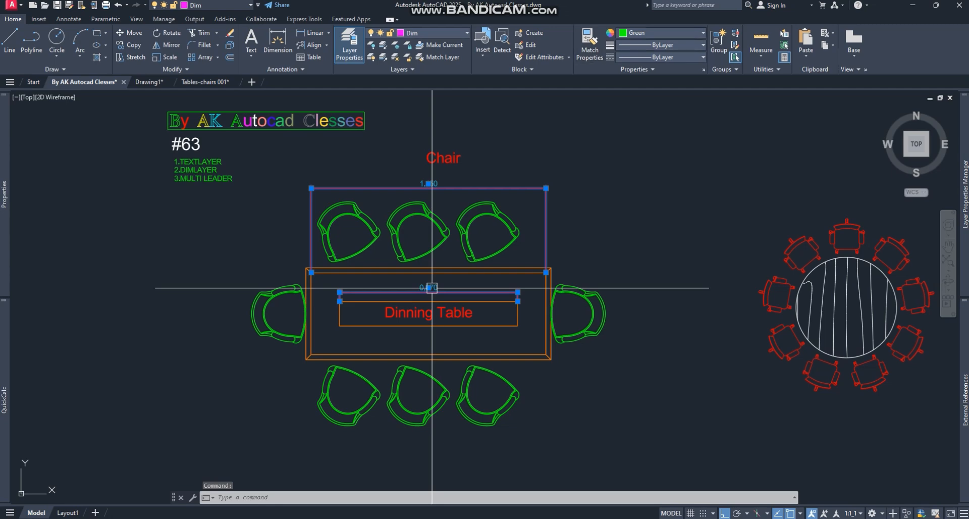
left_click(702, 33)
key("Escape")
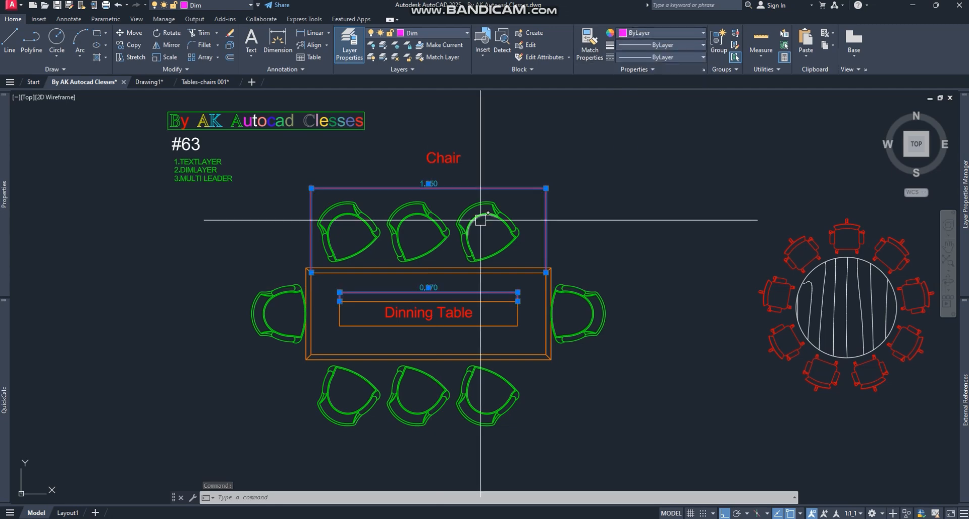
key("Escape")
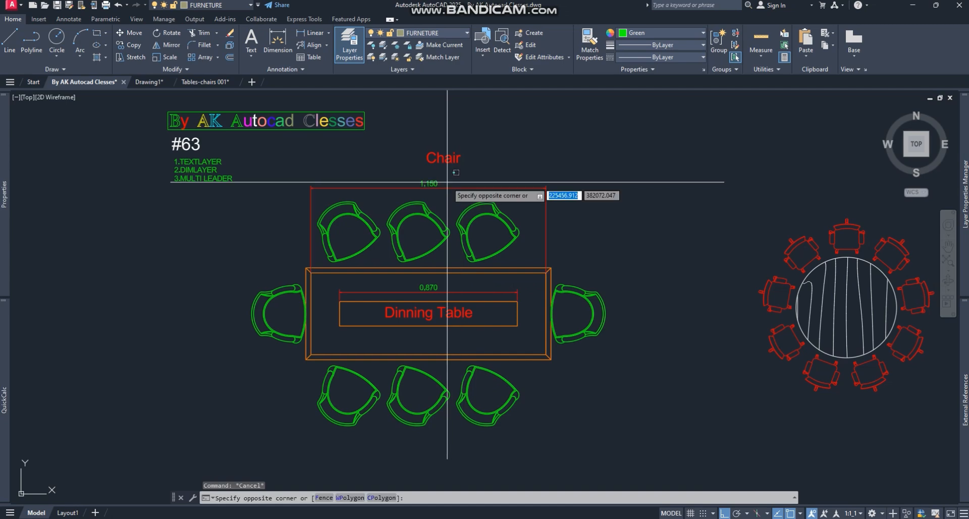
left_click(433, 184)
left_click(438, 290)
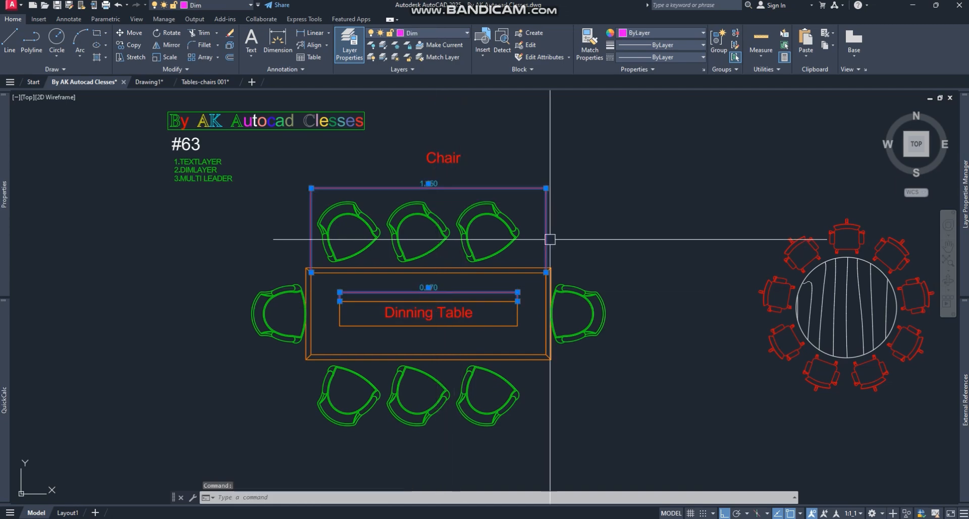
key("Escape")
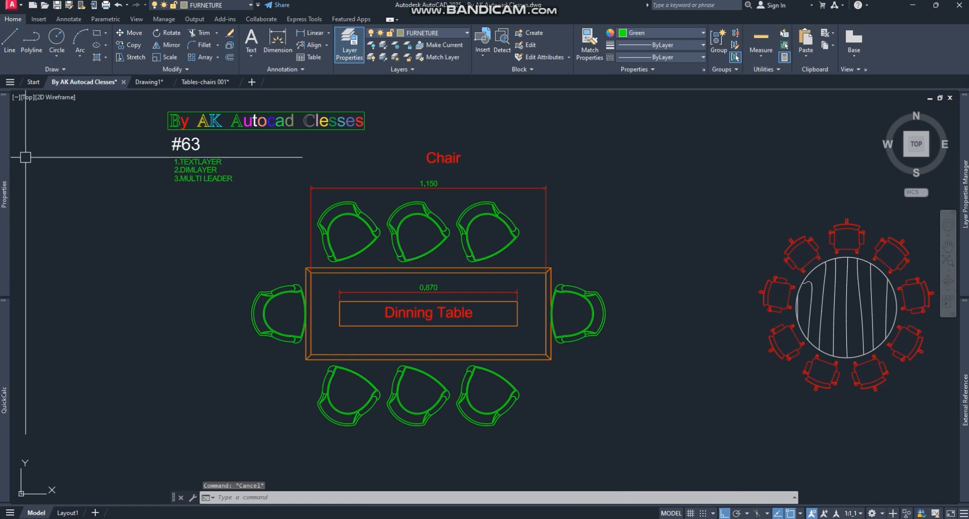
- Add a horizontal aligned dimension across the round table's width, placing it above the red chairs
middle_click_drag(720, 286, 498, 292)
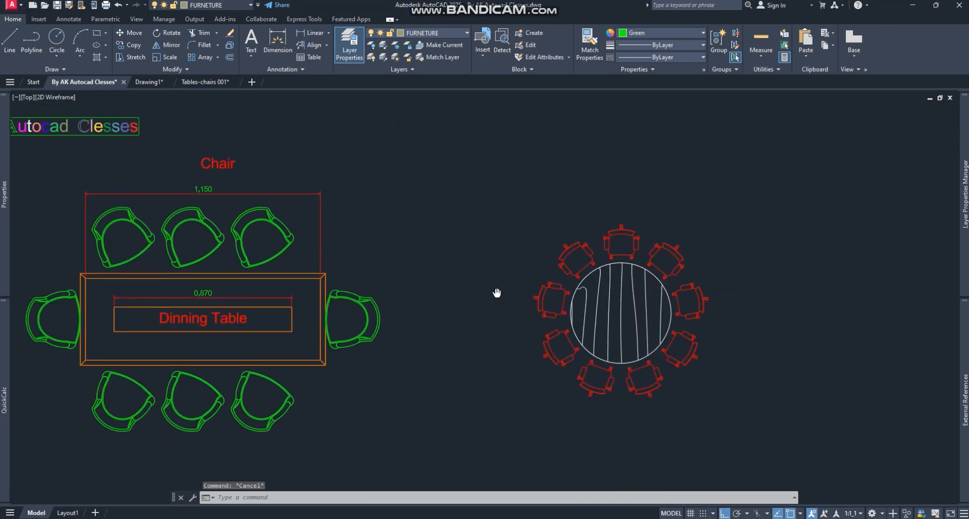
left_click(620, 260)
key("Escape")
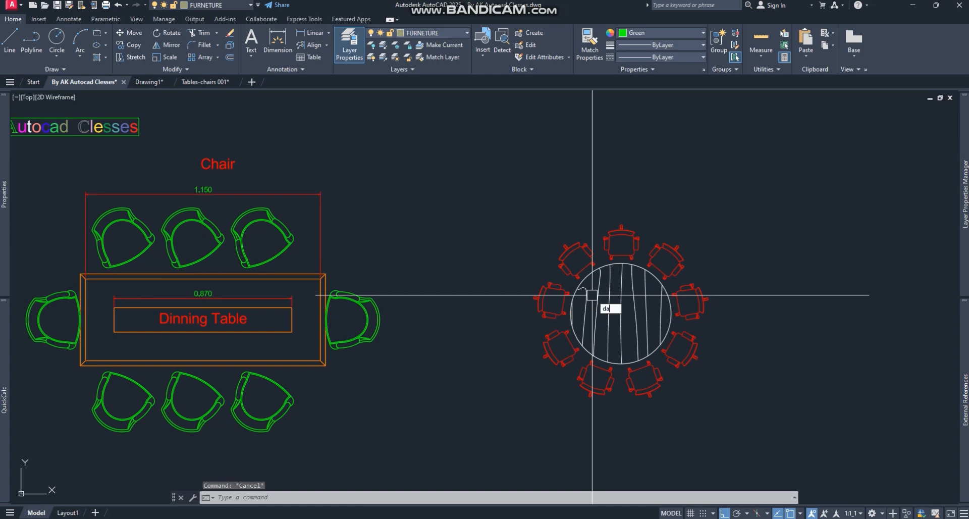
type("da")
key("Return")
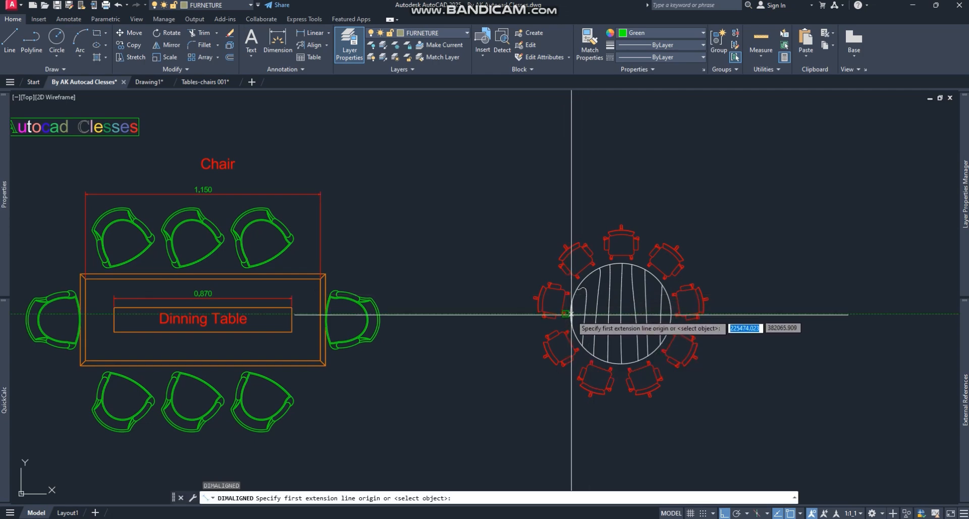
scroll(571, 314, "up", 4)
left_click(569, 279)
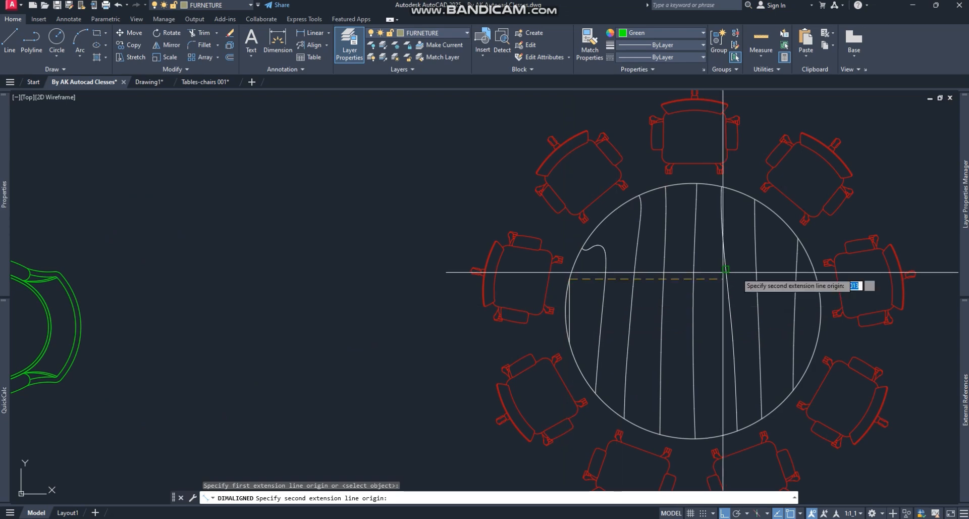
scroll(811, 277, "up", 3)
left_click(815, 281)
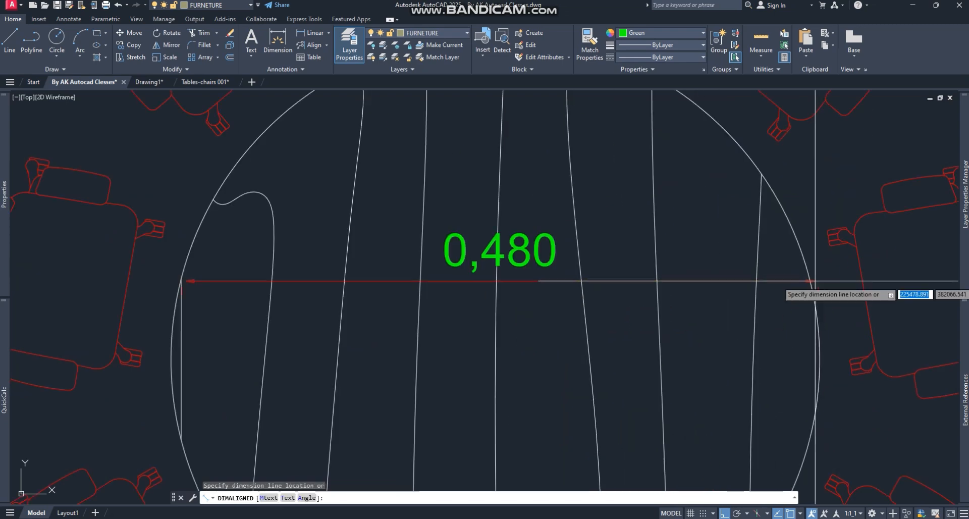
scroll(670, 320, "down", 5)
left_click(641, 217)
key("Escape")
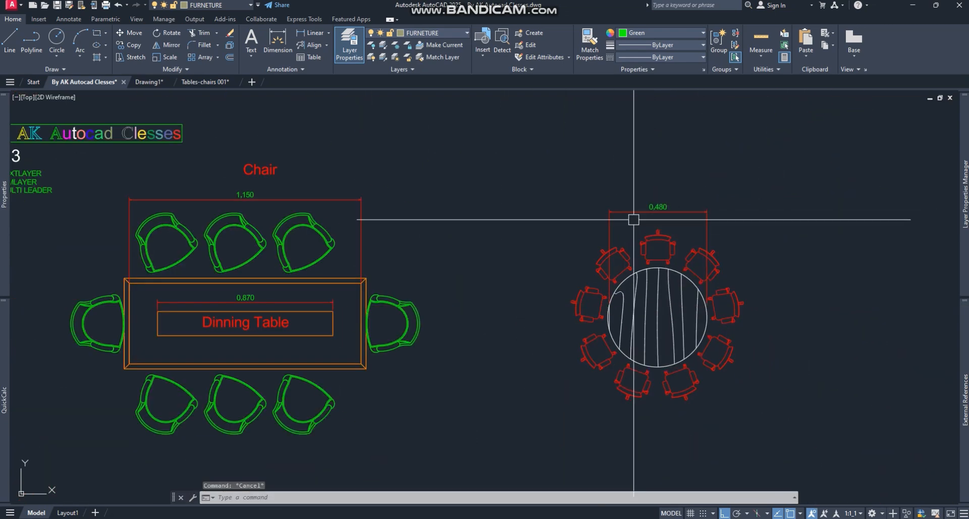
- Select the round table's dimension and its polar chair array in turn to compare their layers and colors, and reselect the dimension
left_click(611, 211)
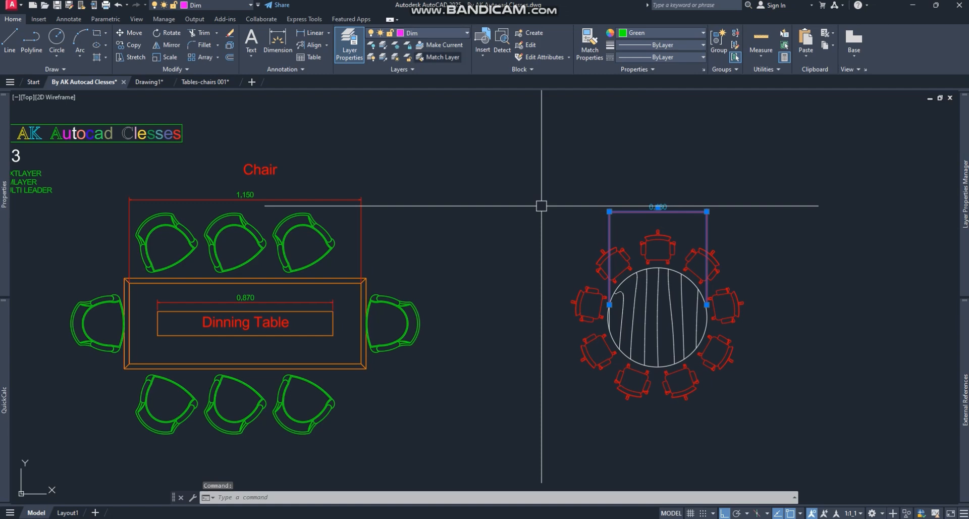
key("Escape")
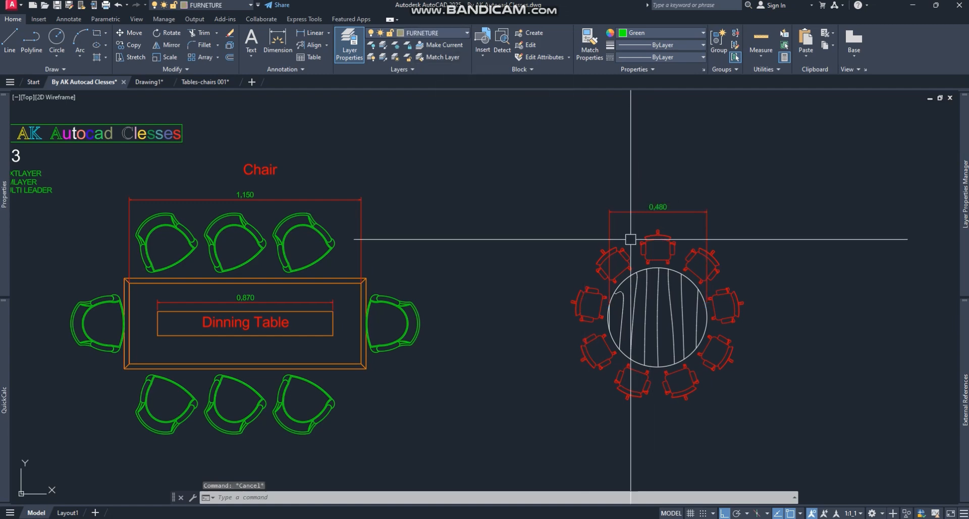
left_click(645, 237)
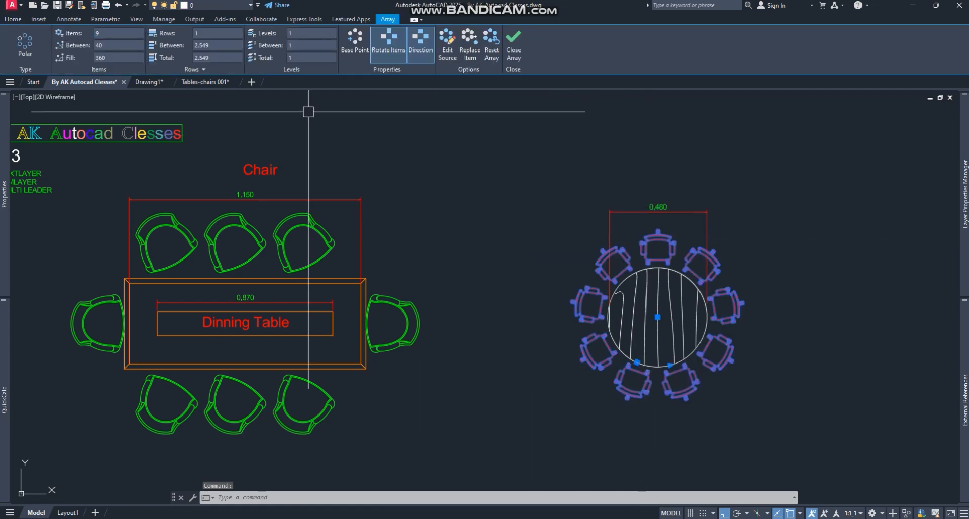
left_click(13, 18)
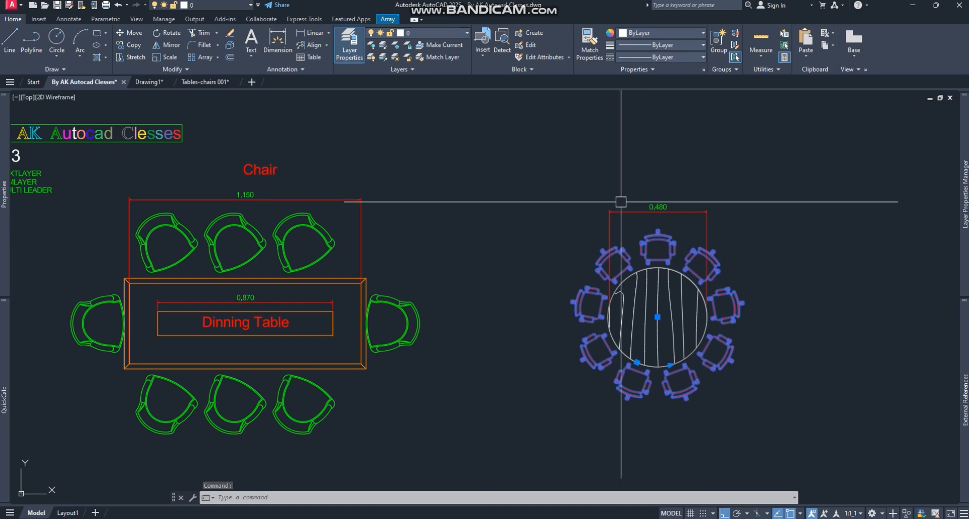
key("Escape")
left_click(640, 189)
left_click(582, 214)
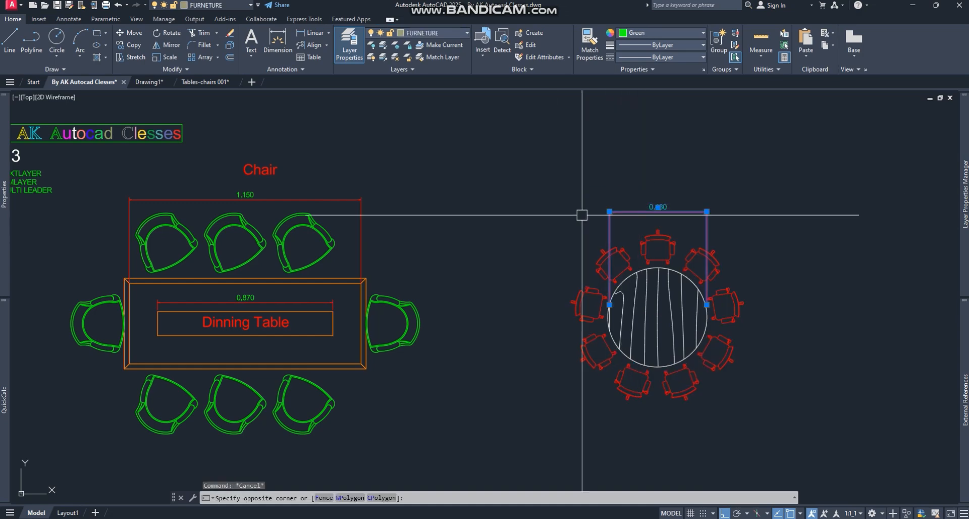
- Select both rectangular-table dimensions together with the round table's dimension to check their shared layer and color, and clear the selection
left_click(240, 194)
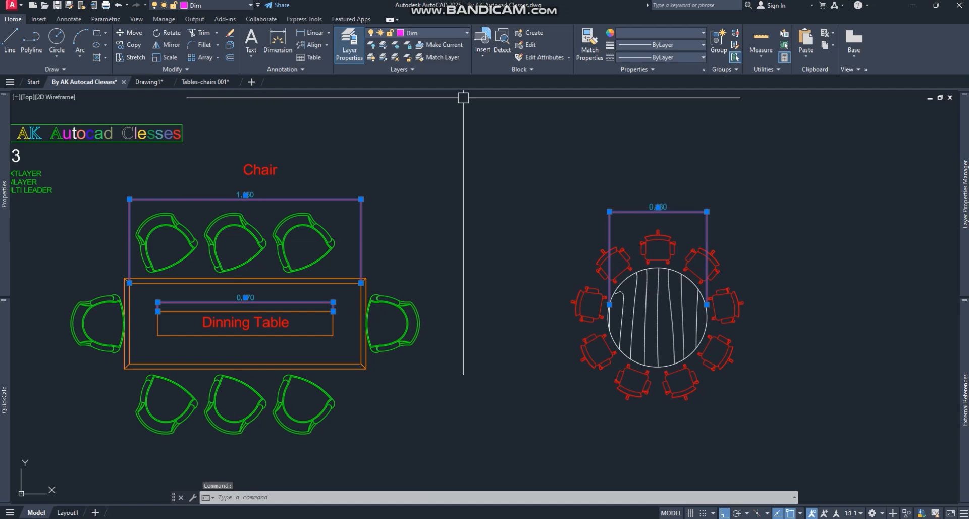
scroll(444, 220, "down", 3)
key("Escape")
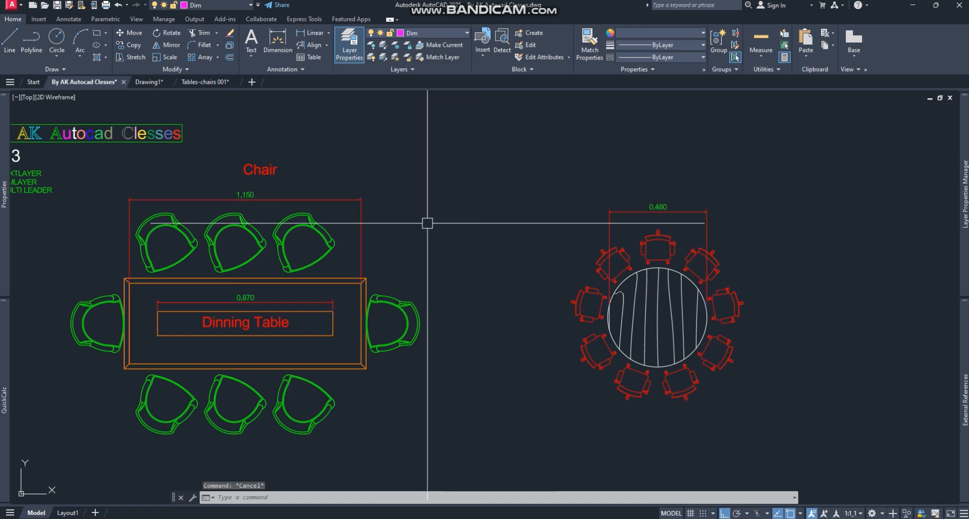
- Inspect the MULTI LEADER entry in the numbered topic list below #63, and leave the text editor
scroll(306, 234, "up", 5)
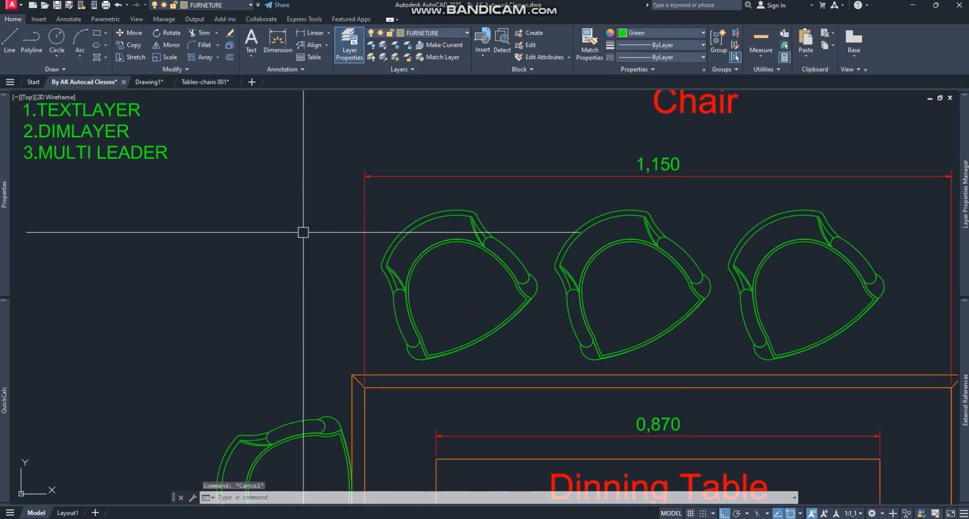
scroll(303, 229, "down", 1)
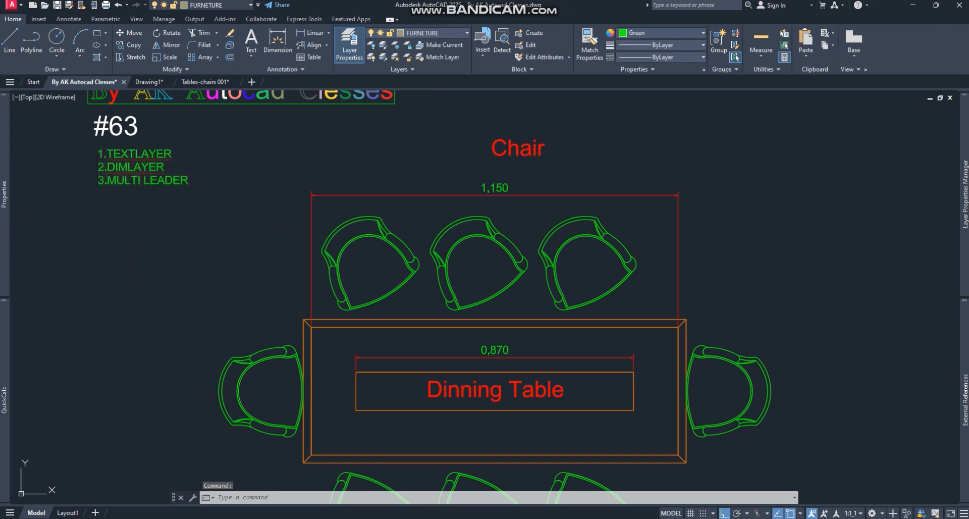
double_click(157, 181)
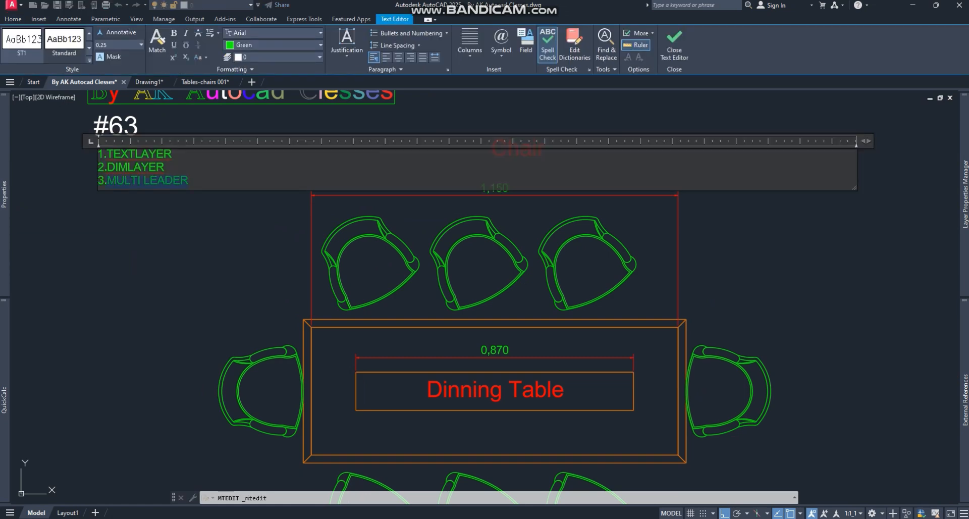
key("Escape")
scroll(132, 223, "down", 2)
- Delete both dimensions of the rectangular dining table
left_click(367, 204)
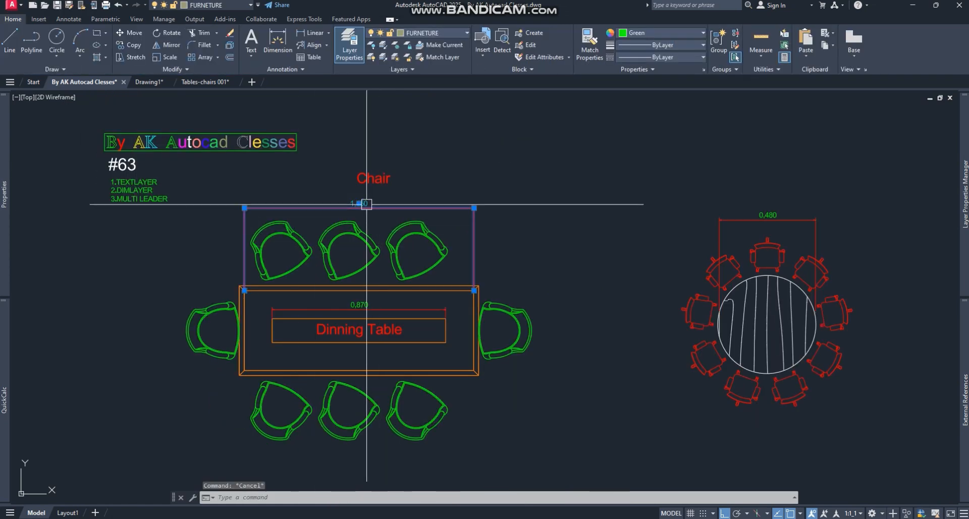
left_click(359, 304)
key("Delete")
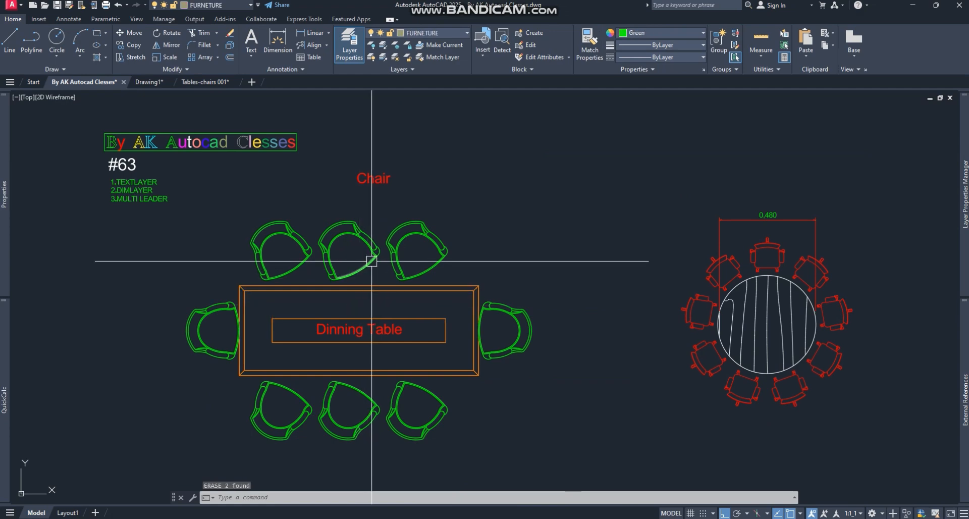
left_click(357, 330)
key("Escape")
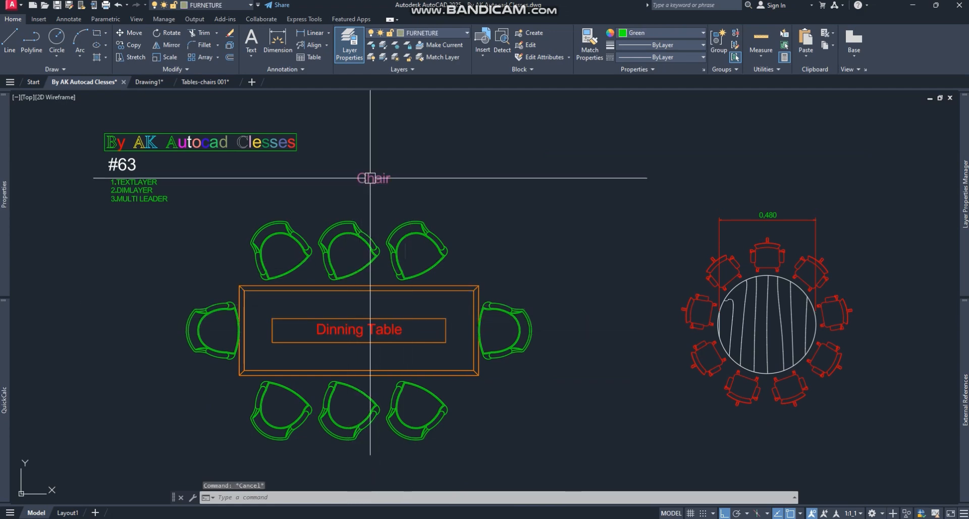
- Move the red Chair label slightly right and down above the upper row of chairs
left_click(374, 178)
type("m")
key("Return")
left_click(378, 179)
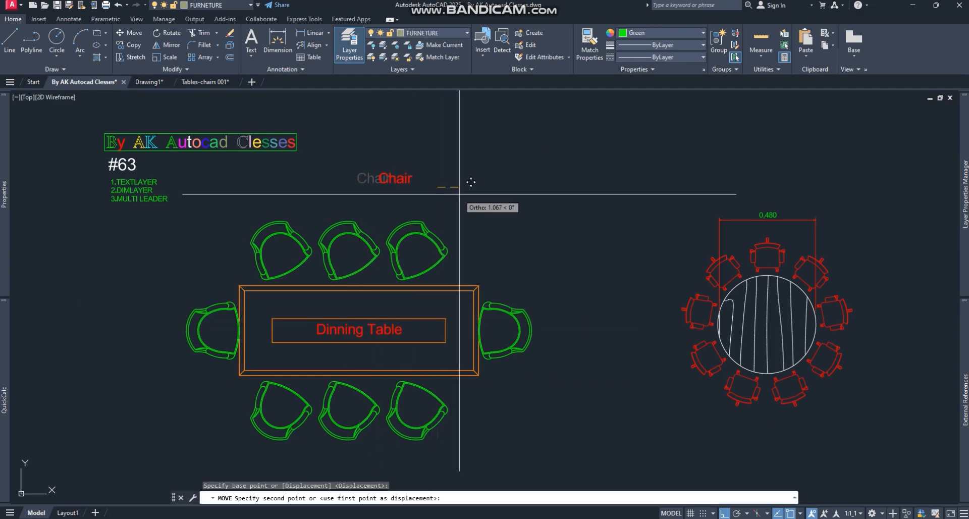
left_click(460, 192)
key("Escape")
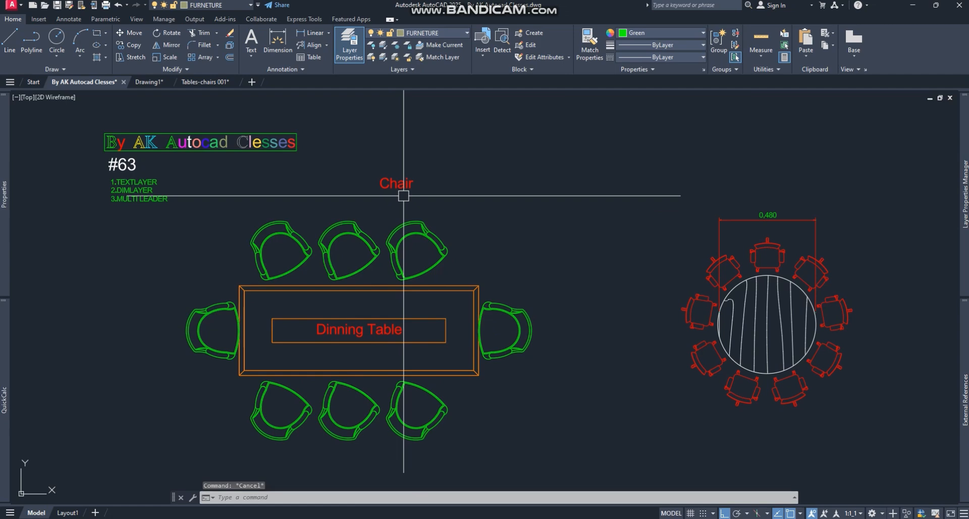
- With ortho off, add a multileader pointing at the top of the middle upper chair, with the text "chair"
type("ml")
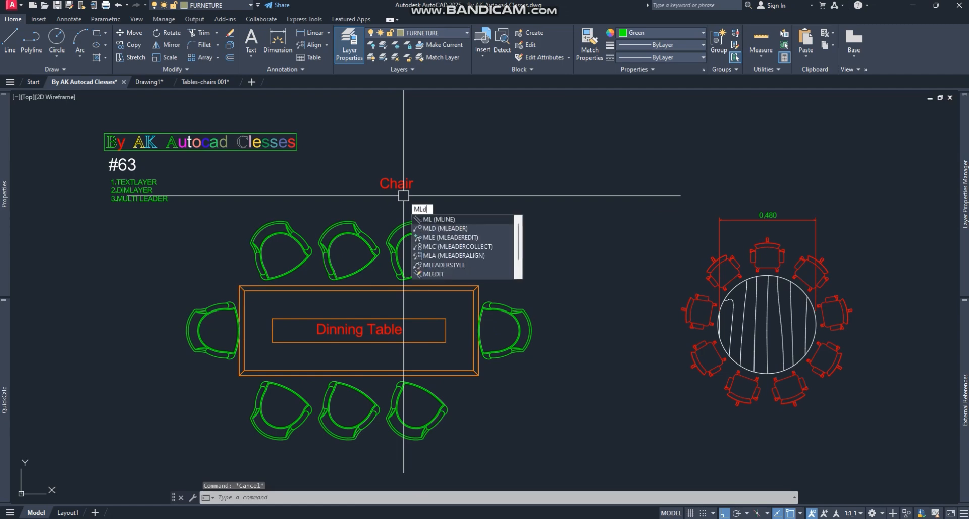
type("d")
key("Return")
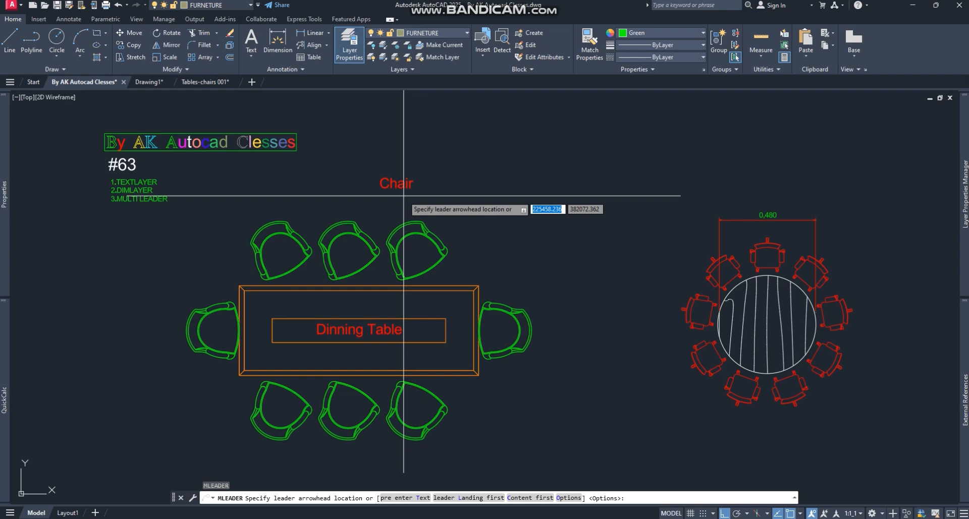
key("F8")
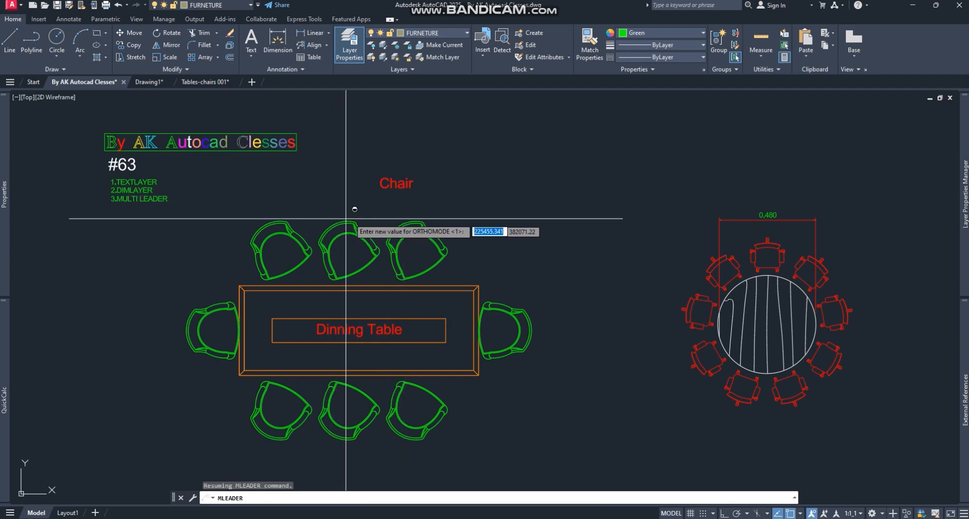
left_click(355, 221)
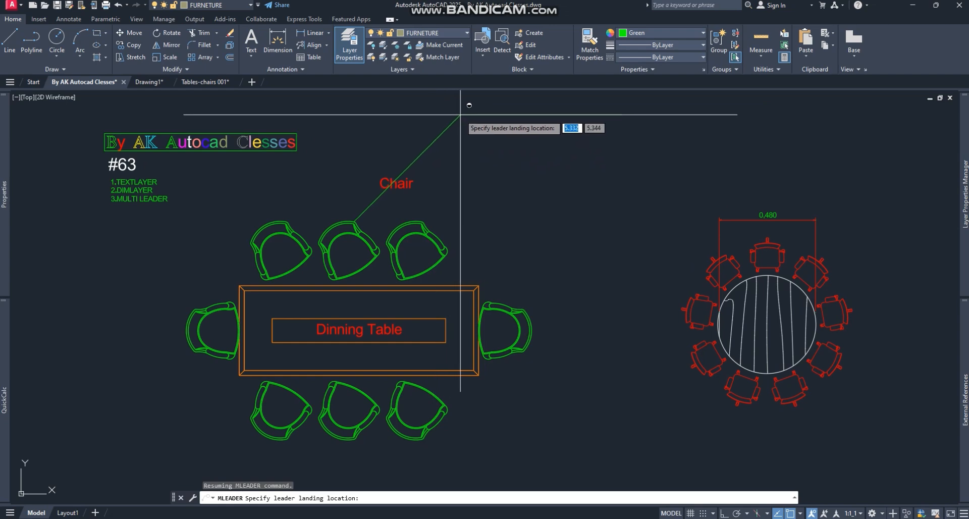
left_click(482, 107)
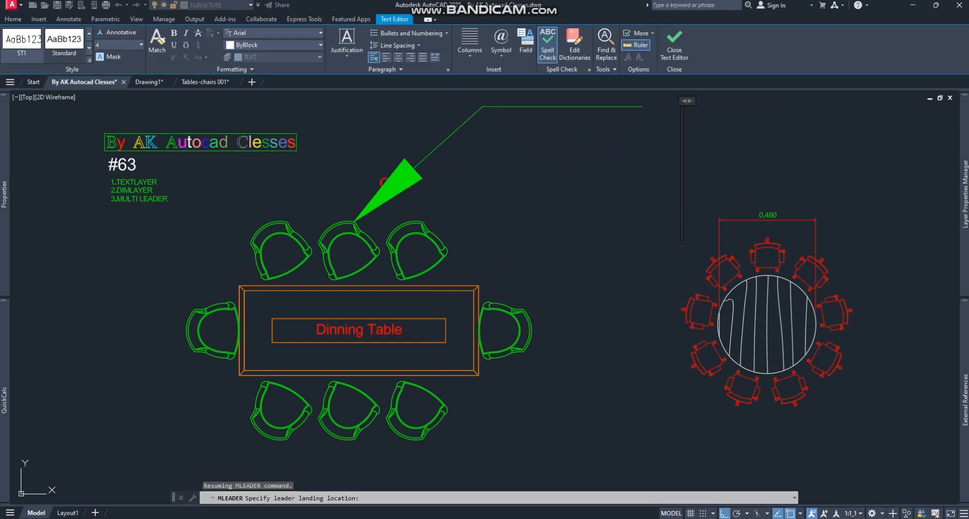
type("C")
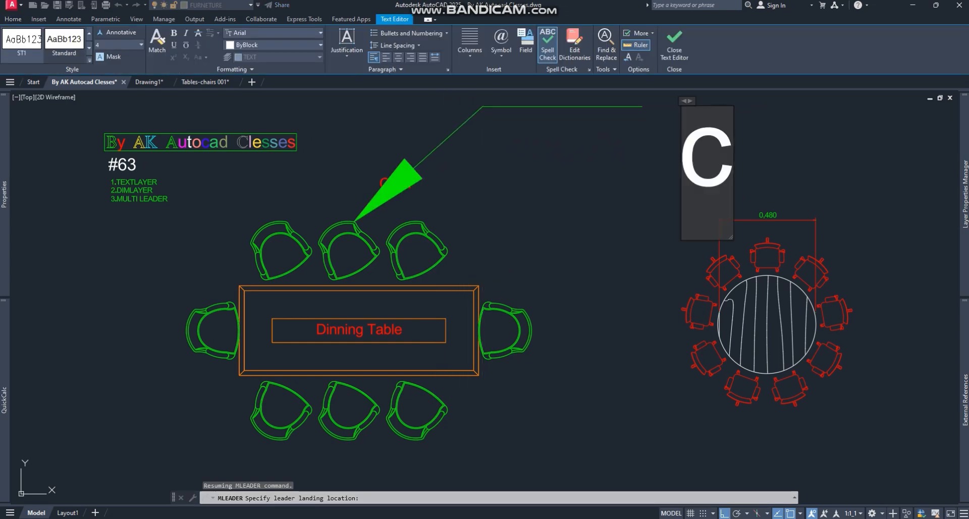
type("ha")
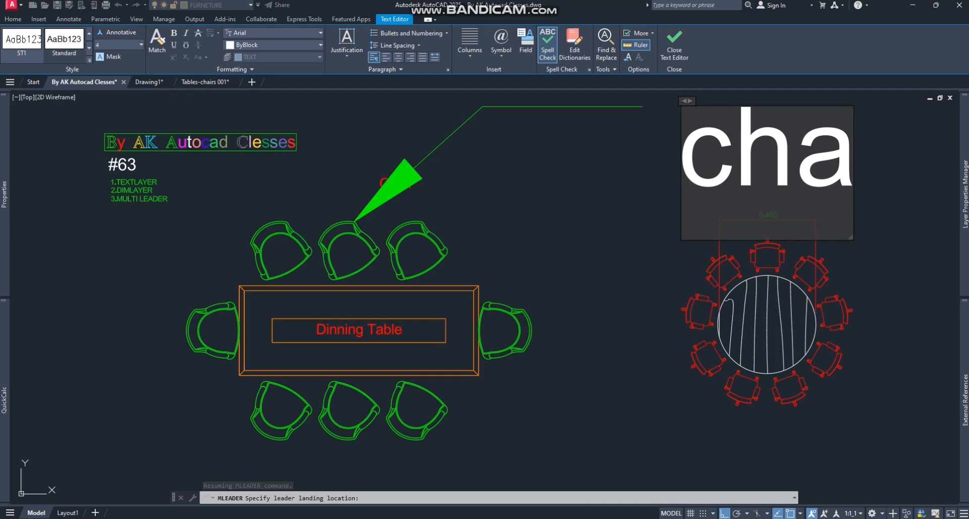
type("ir")
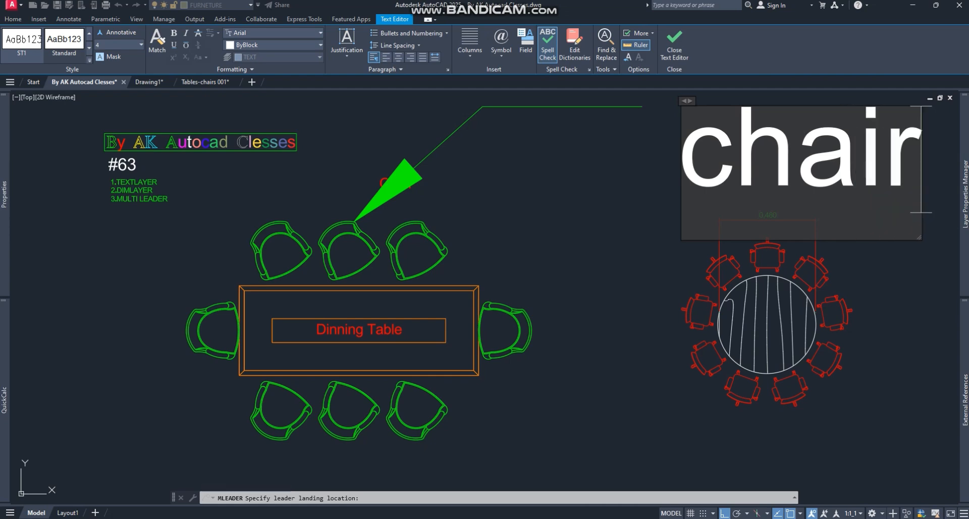
left_click(541, 156)
key("space")
key("Escape")
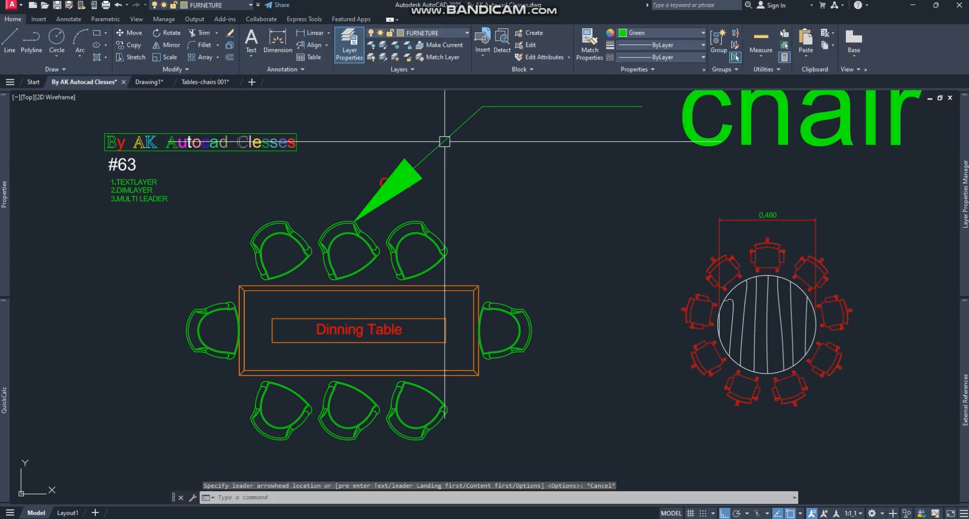
- Scale the chair multileader down about its arrowhead point, to a text height of about 0.63
left_click(446, 140)
scroll(449, 214, "down", 5)
scroll(469, 202, "up", 2)
type("s")
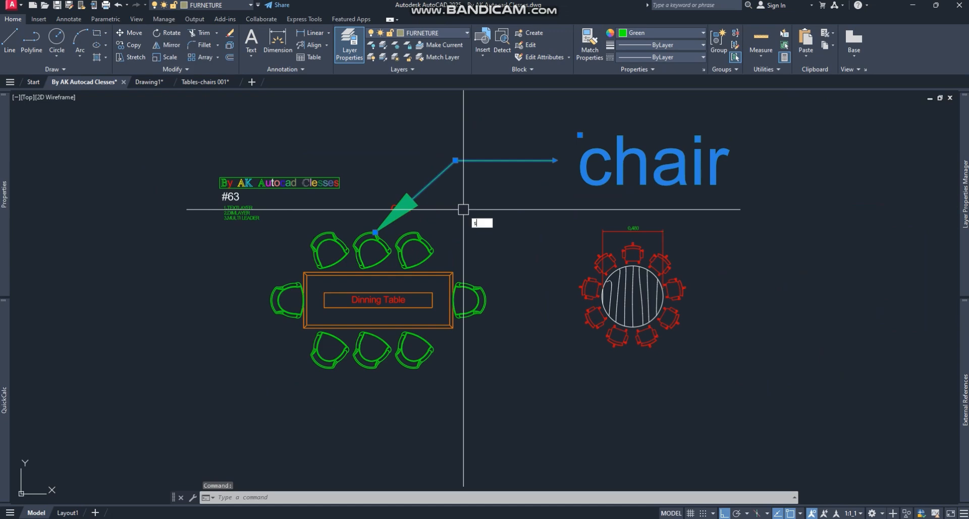
type("c")
key("space")
left_click(375, 233)
scroll(384, 232, "up", 4)
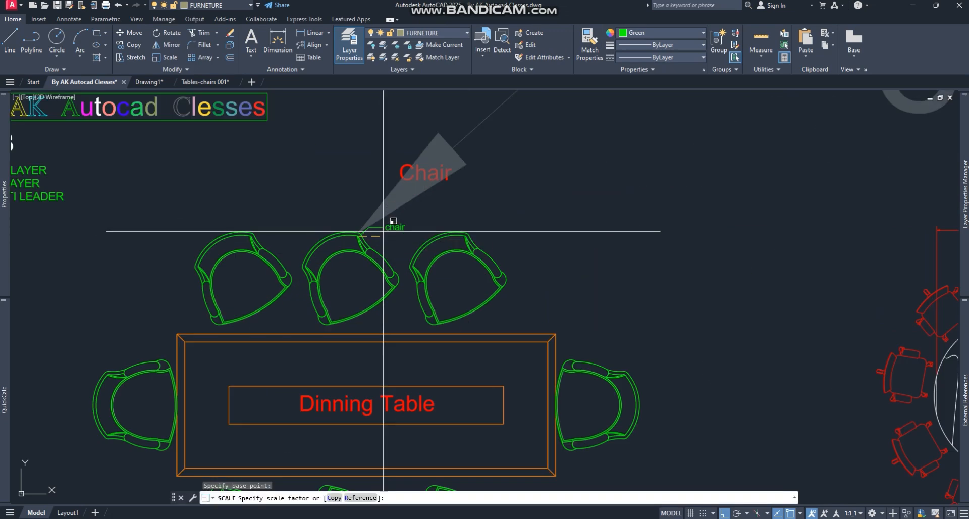
left_click(435, 227)
- Shorten the chair multileader's horizontal landing to about 0.23
left_click(418, 210)
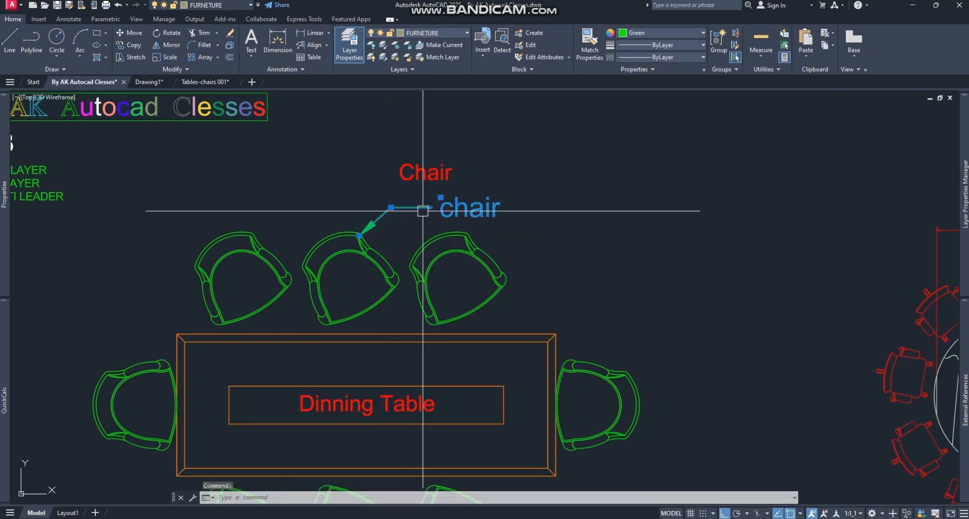
scroll(423, 211, "up", 3)
left_click(428, 207)
scroll(399, 208, "up", 2)
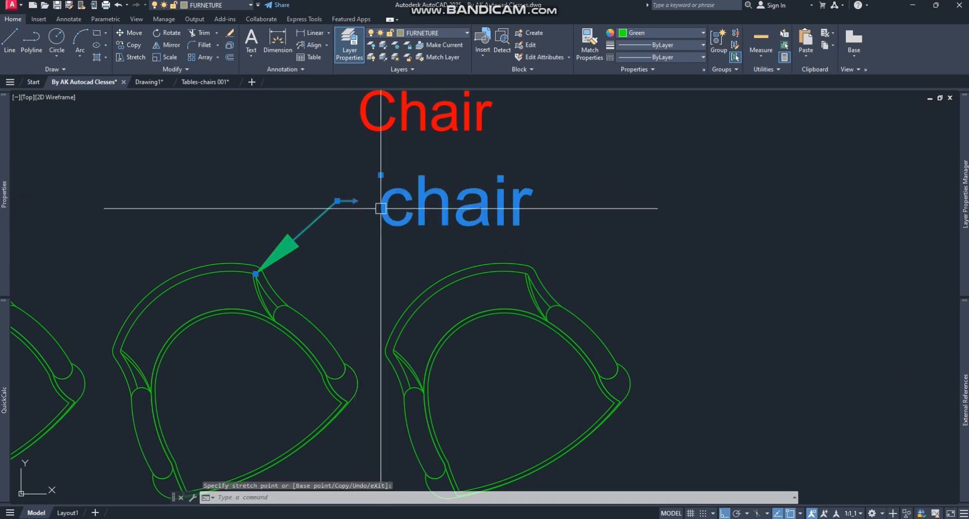
- Change the multileader's text to uppercase CHAIR, and delete the red Chair label above it
key("Escape")
double_click(398, 201)
scroll(395, 224, "down", 3)
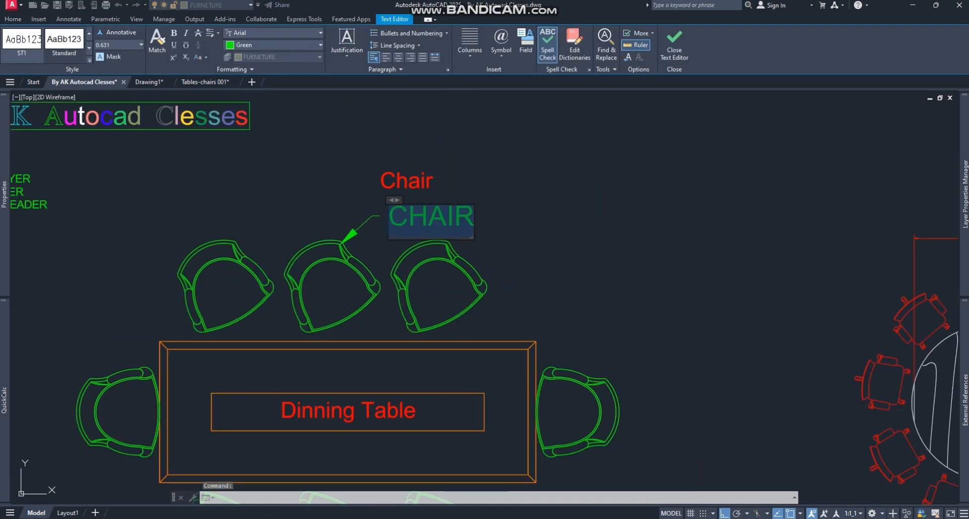
left_click(395, 183)
left_click(396, 181)
key("Delete")
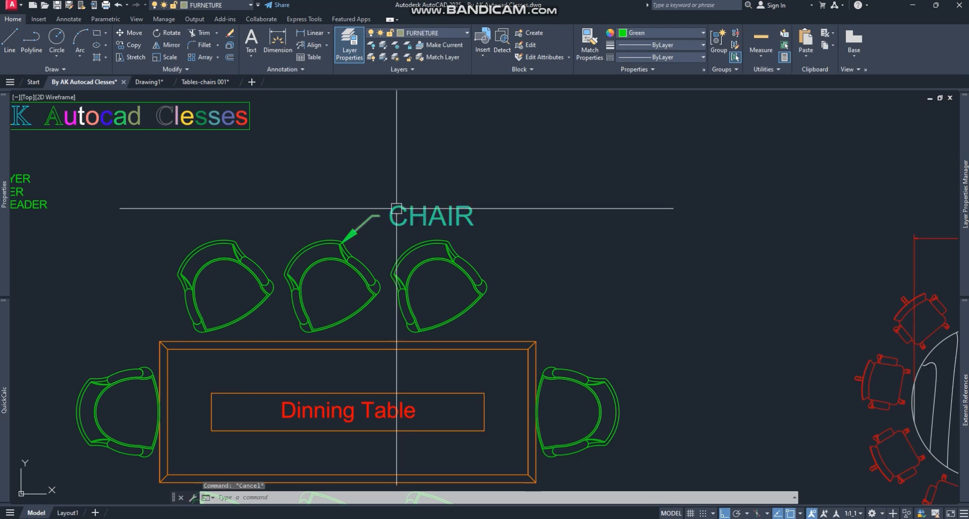
- Stretch the CHAIR multileader's text and landing straight up, keeping the arrowhead on the middle upper chair
left_click(396, 208)
left_click(396, 209)
left_click(398, 165)
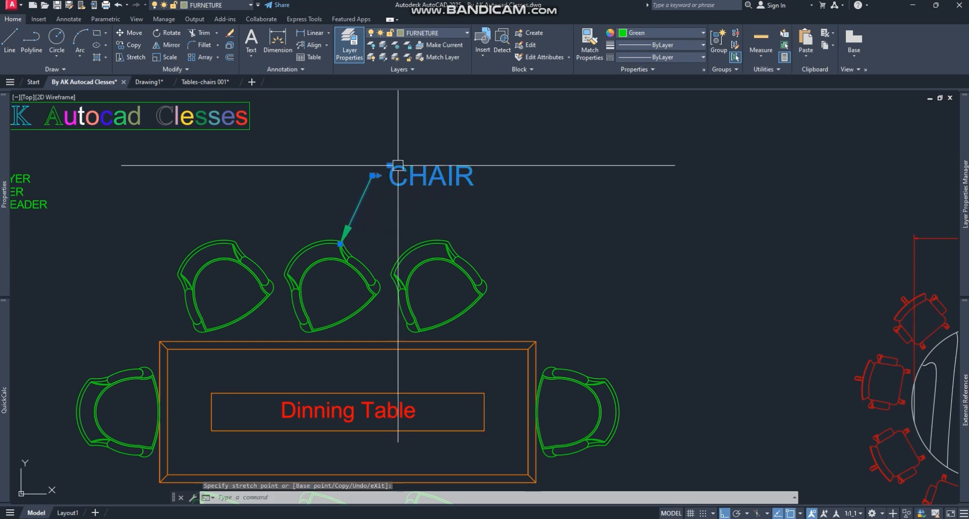
key("Escape")
- Set the CHAIR multileader's text height to 0.4 in its properties
left_click(398, 168)
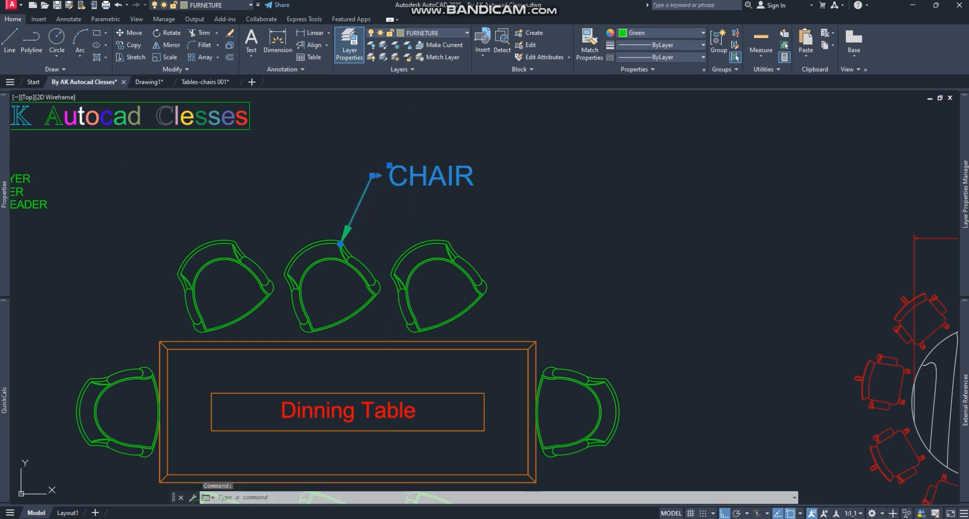
key("Escape")
key("Return")
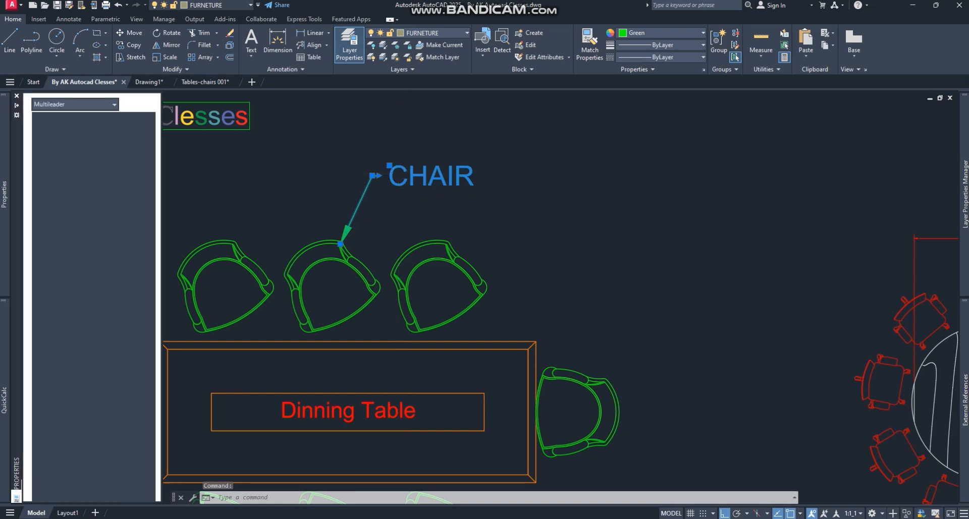
left_click(124, 402)
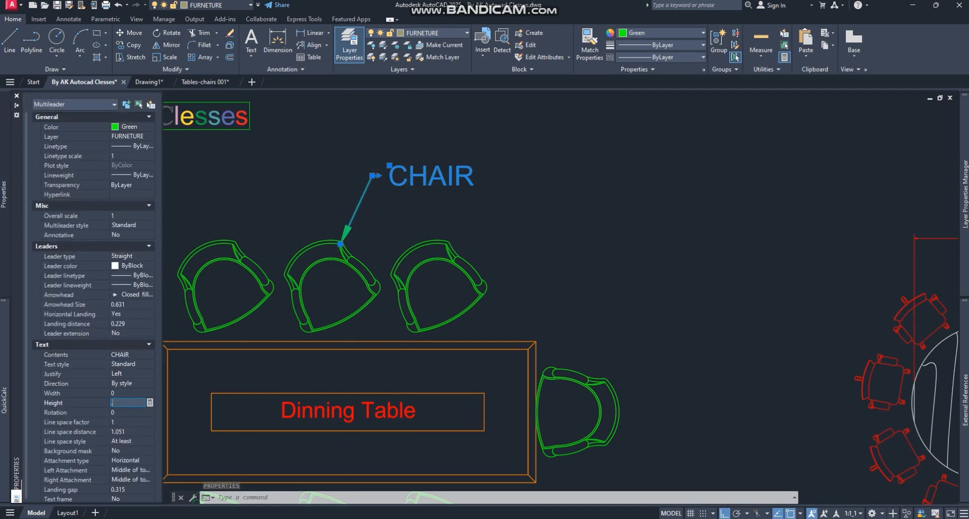
key("Return")
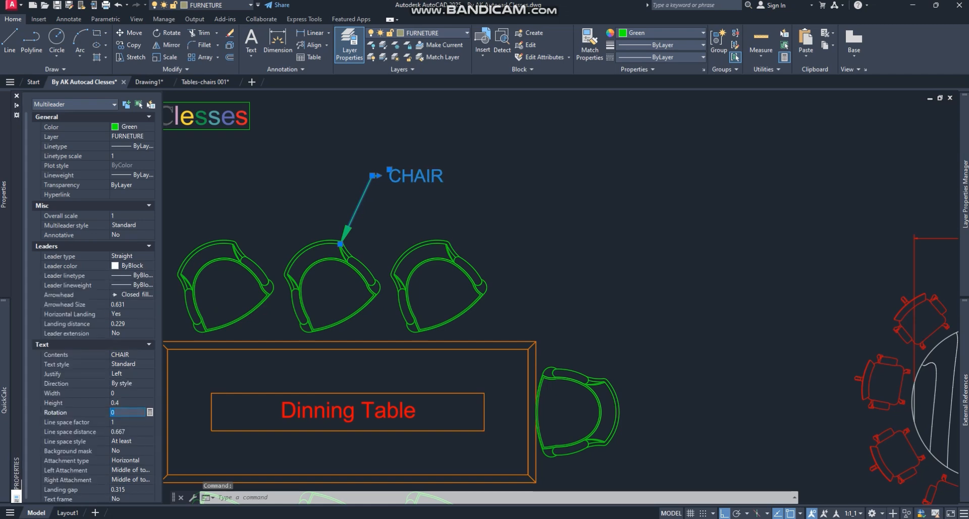
key("ctrl+1")
- Move the CHAIR multileader horizontally to the left, towards the first upper chair
type("m")
key("Return")
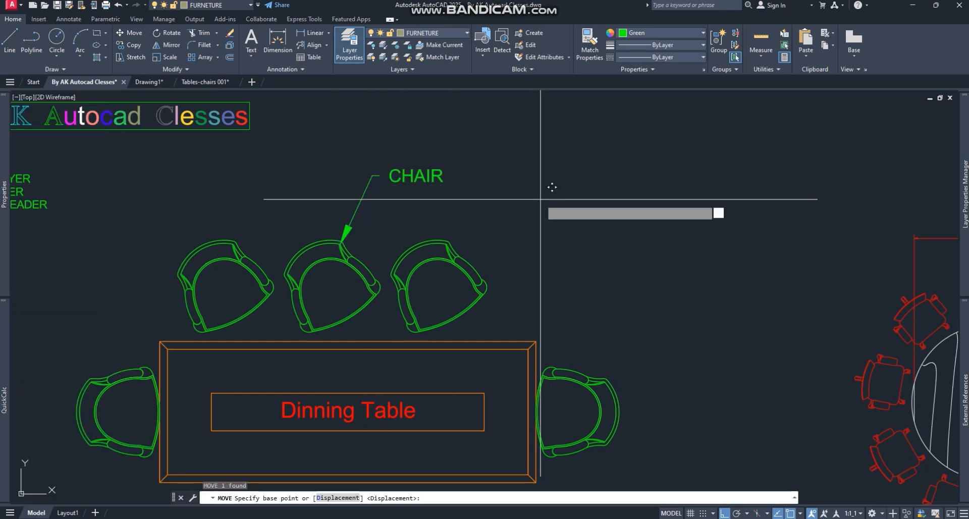
left_click(540, 199)
left_click(454, 192)
key("Escape")
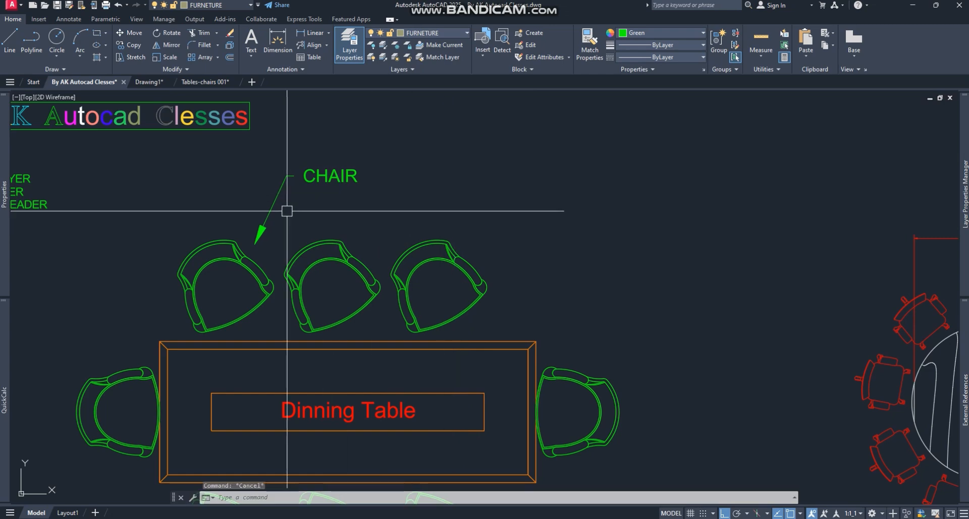
- Stretch the CHAIR multileader's arrowhead onto the top edge of the leftmost upper chair
left_click(255, 242)
left_click(255, 243)
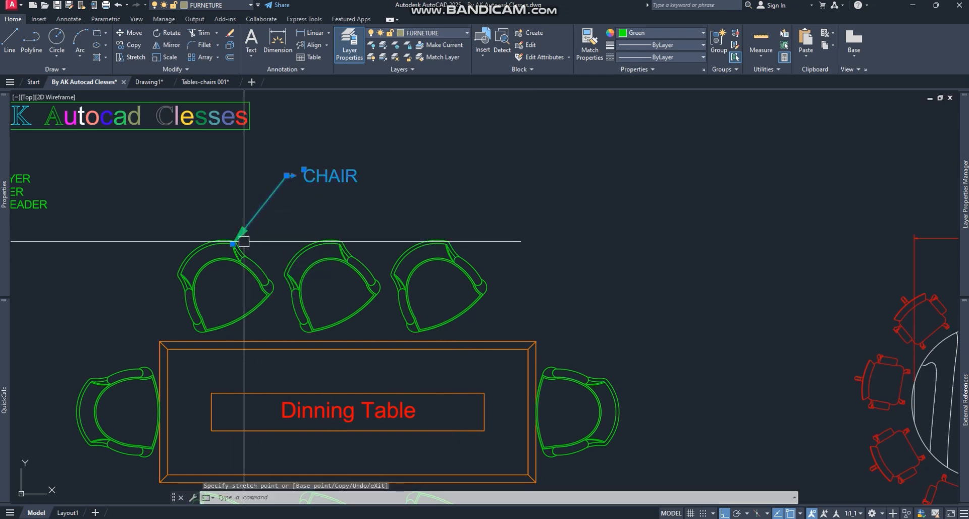
key("Escape")
key("Escape")
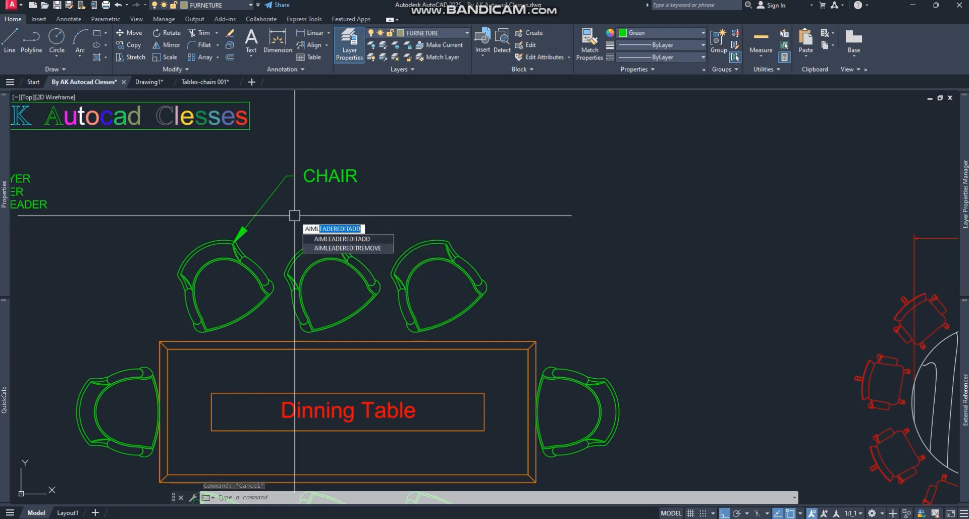
- Add leader lines from the CHAIR multileader to the top edges of the middle and rightmost upper chairs
key("Return")
left_click(276, 194)
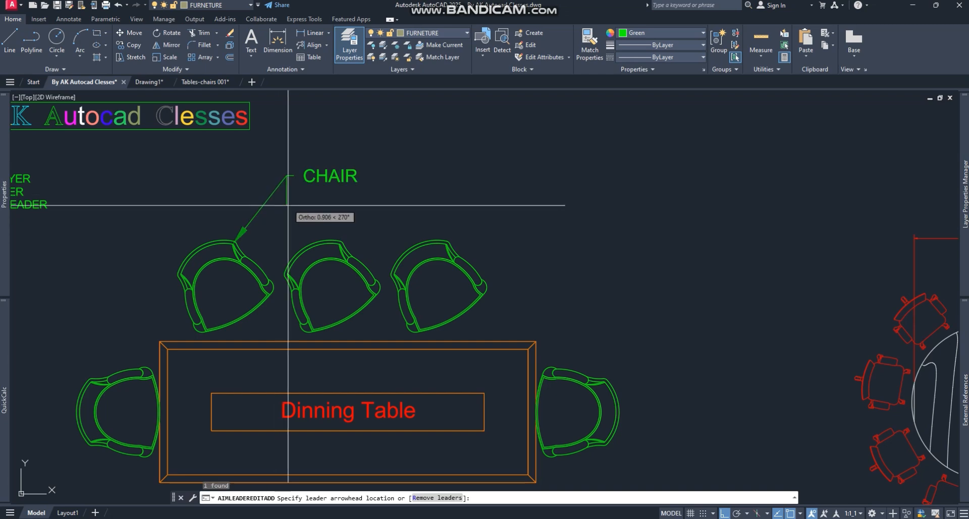
key("F8")
left_click(342, 241)
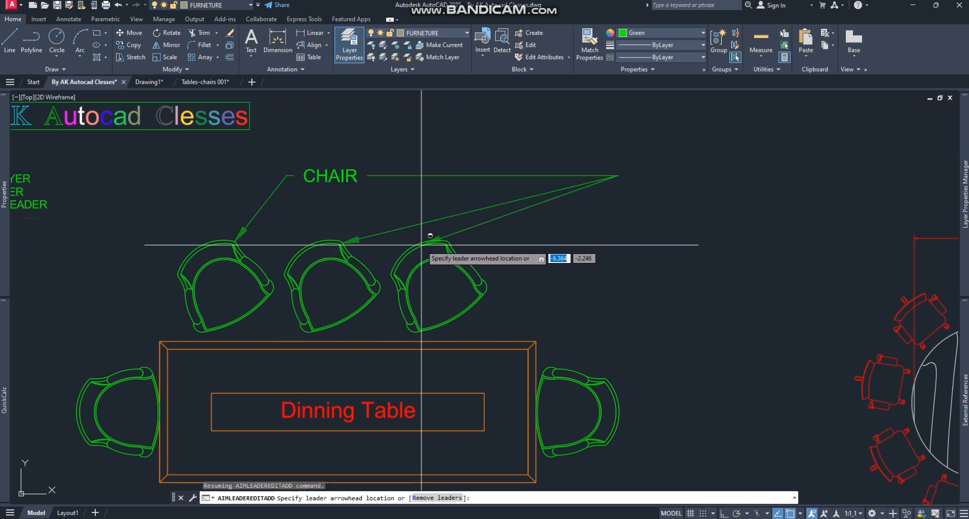
left_click(449, 241)
key("Escape")
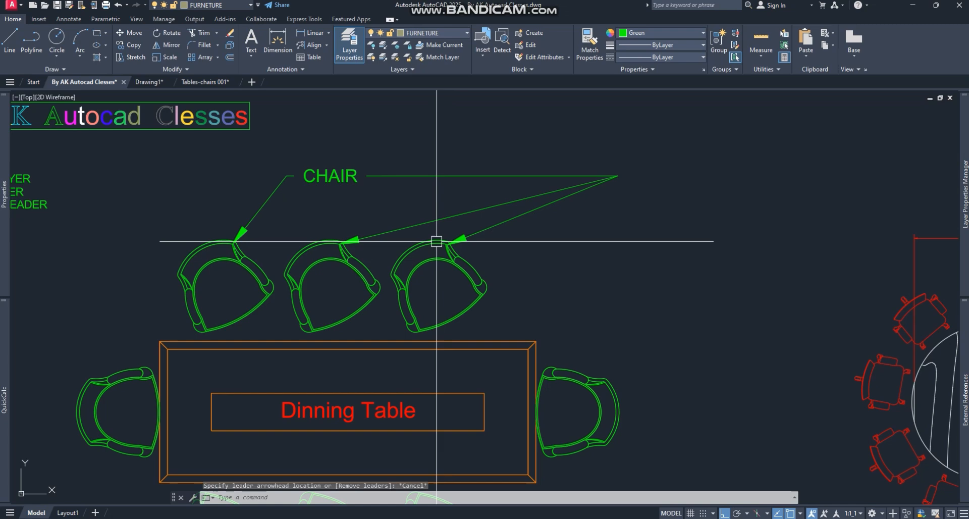
left_click(401, 228)
key("Escape")
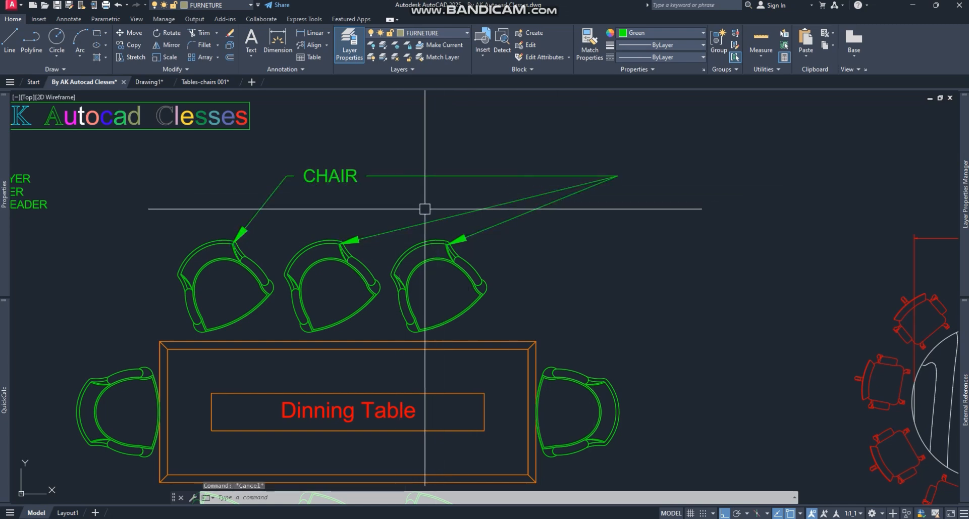
left_click(422, 176)
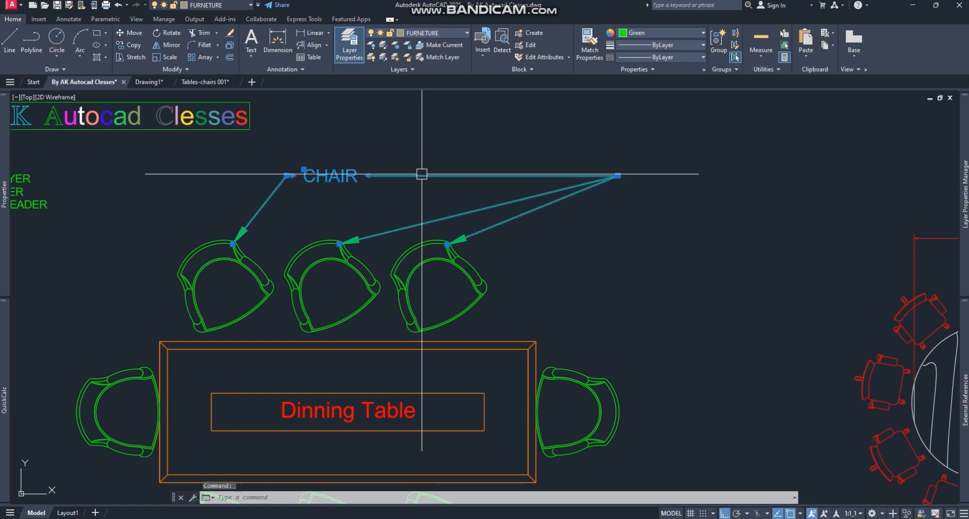
key("Escape")
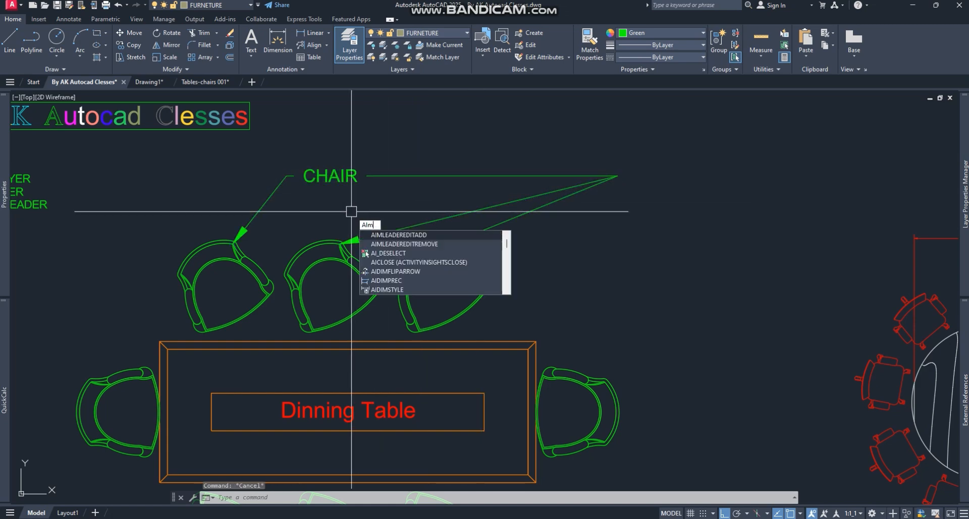
- Try to remove the CHAIR multileader's leader line to the middle upper chair with AIMLEADEREDITREMOVE
type("l")
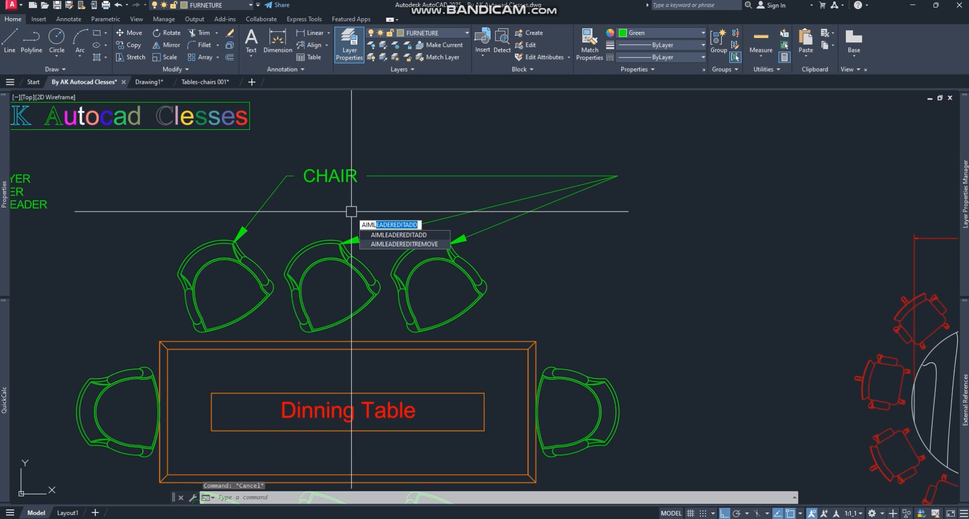
left_click(385, 244)
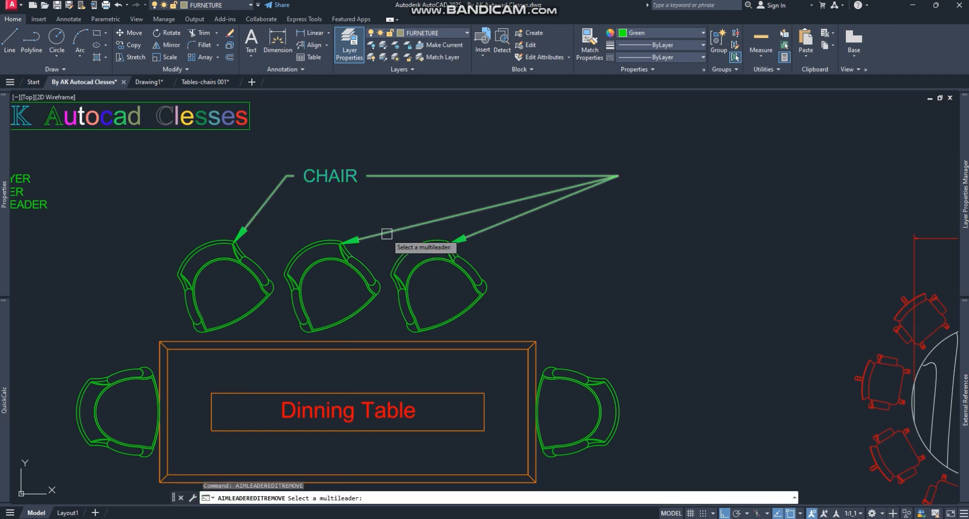
left_click(385, 231)
key("Return")
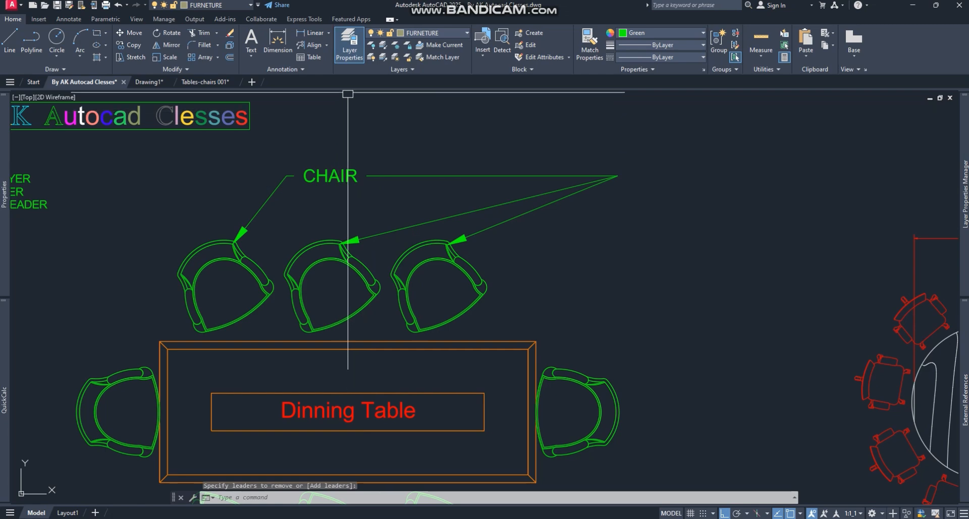
- Remove the leader line pointing to the middle upper chair from the CHAIR multileader
left_click(327, 45)
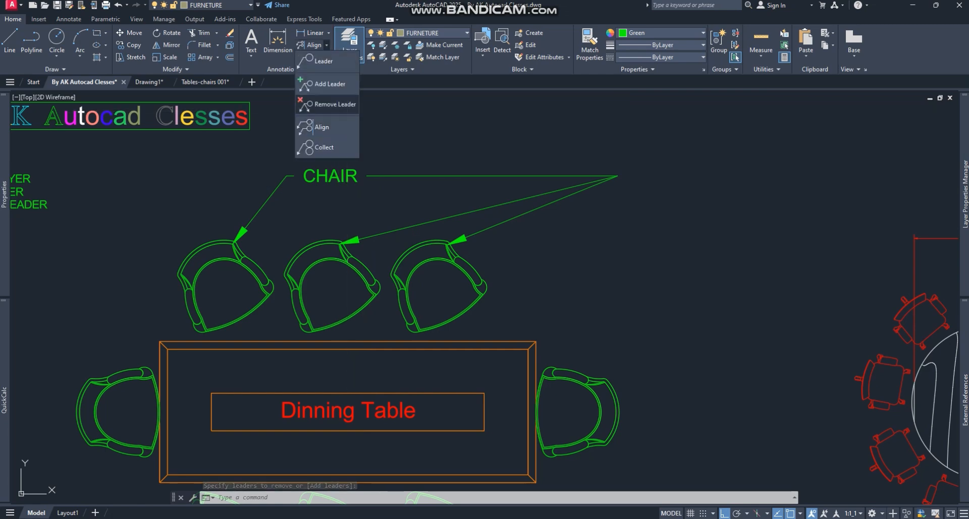
left_click(335, 104)
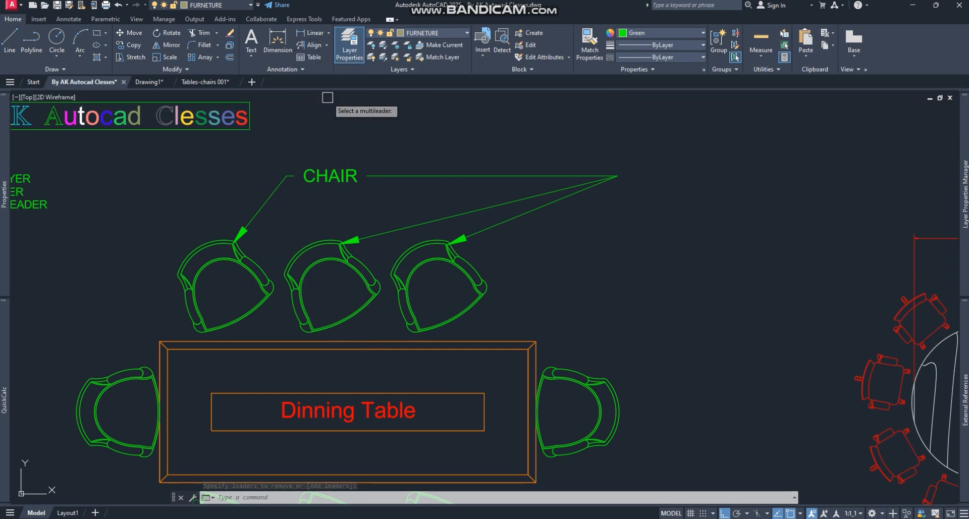
left_click(423, 221)
key("Return")
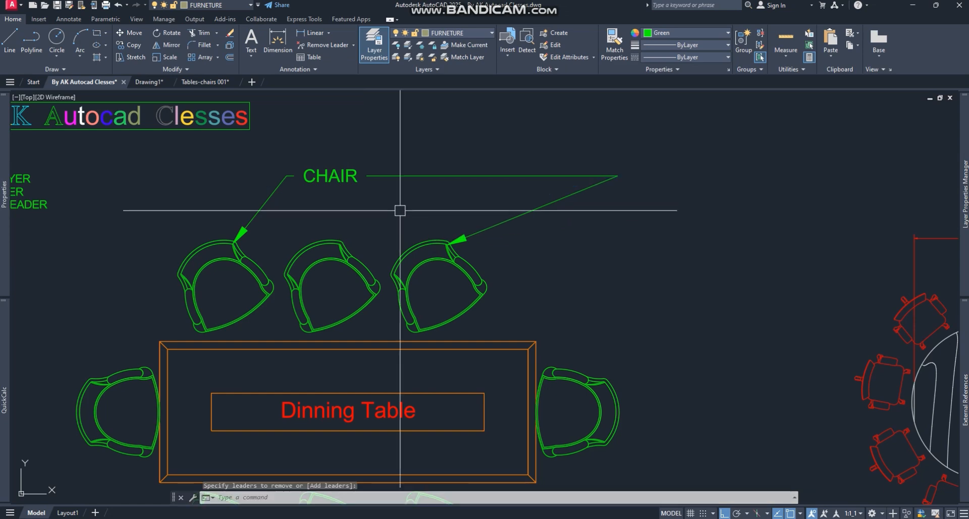
- Stretch the CHAIR multileader's text horizontally to the right, beyond the arrowhead on the rightmost upper chair
left_click(618, 176)
key("Escape")
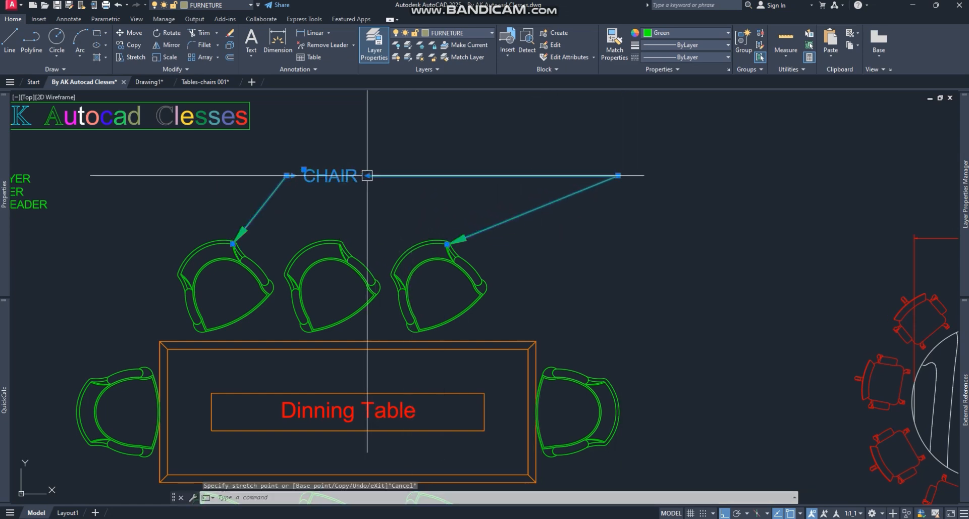
left_click(367, 175)
left_click(460, 177)
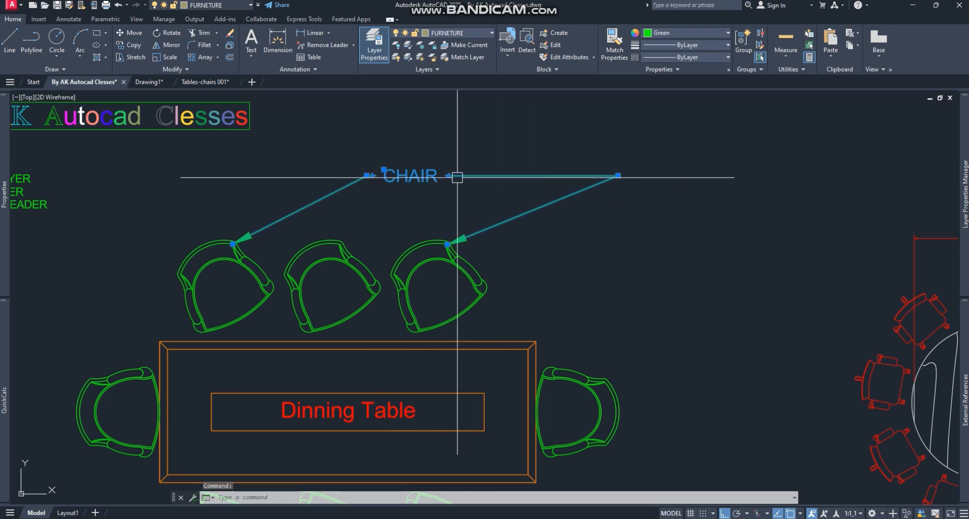
left_click(447, 175)
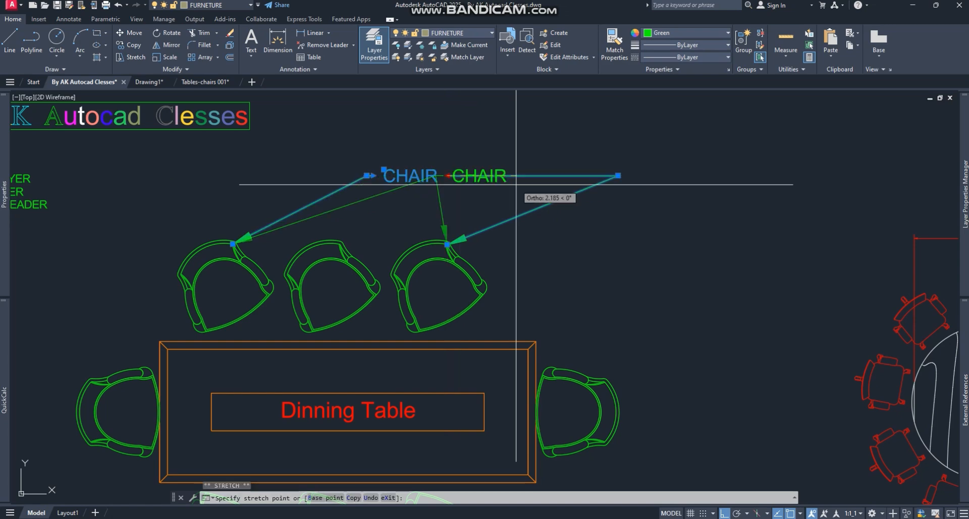
scroll(535, 192, "up", 4)
scroll(417, 188, "down", 3)
left_click(404, 190)
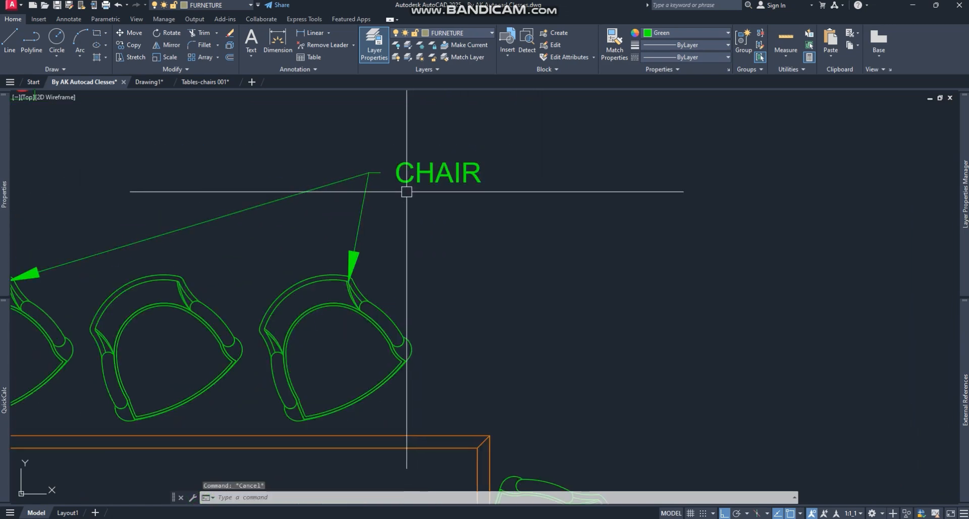
- Stretch the CHAIR text horizontally back to the left, centring it above the middle upper chair
left_click(399, 161)
scroll(407, 196, "down", 3)
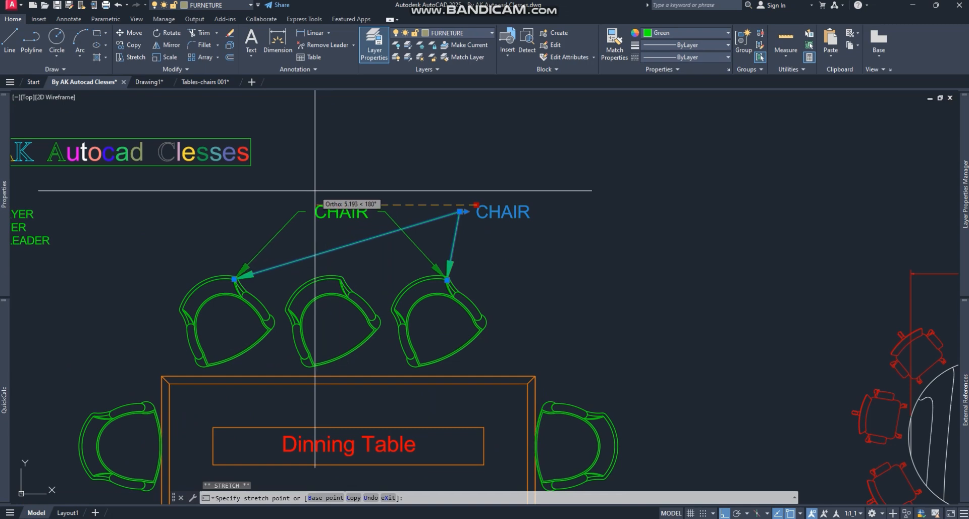
key("Escape")
key("Escape")
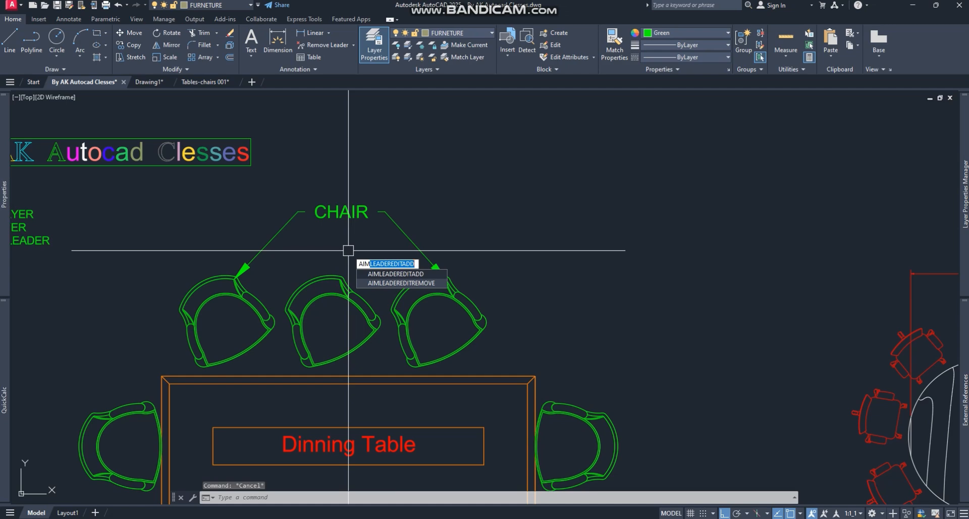
- Add a leader line from the CHAIR multileader to the middle upper chair with AIMLEADEREDITADD
type("AIM")
key("Return")
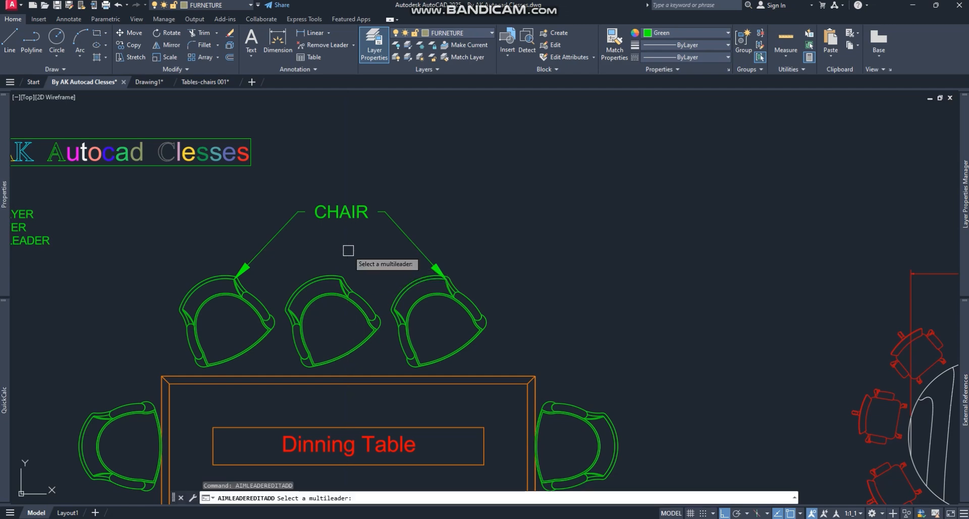
left_click(341, 216)
key("F8")
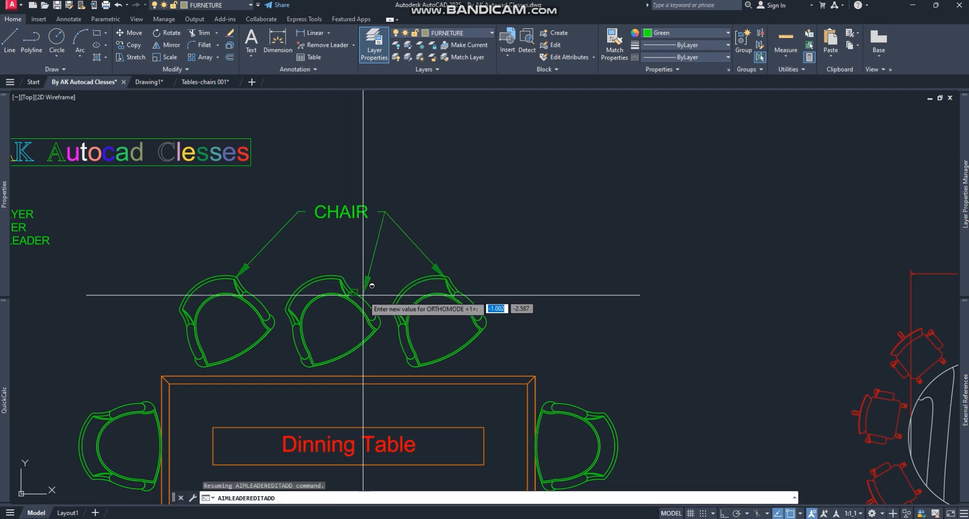
left_click(360, 292)
key("Escape")
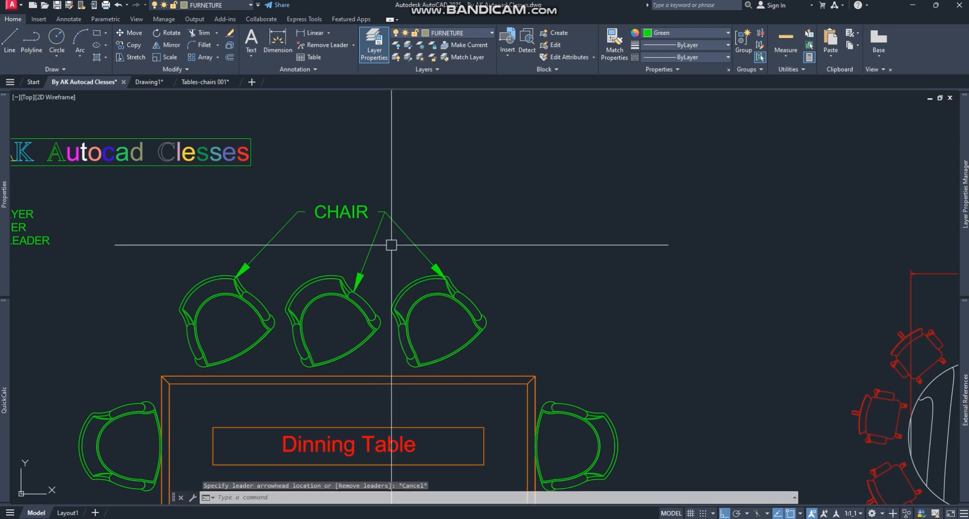
- Move the Dinning Table text out of the rectangular table to the empty area at its lower right, and delete it
scroll(362, 306, "down", 3)
left_click(362, 306)
type("m")
key("Return")
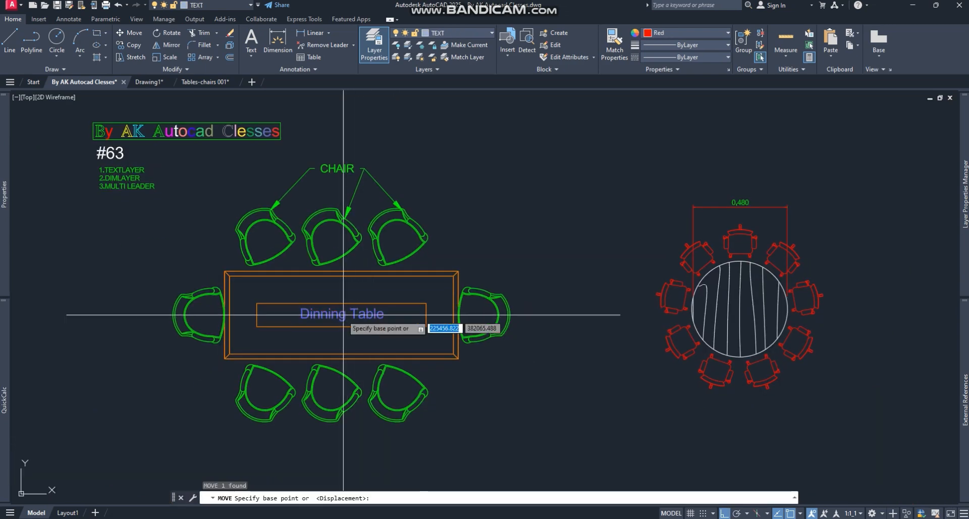
left_click(343, 314)
scroll(362, 313, "down", 5)
scroll(387, 332, "up", 5)
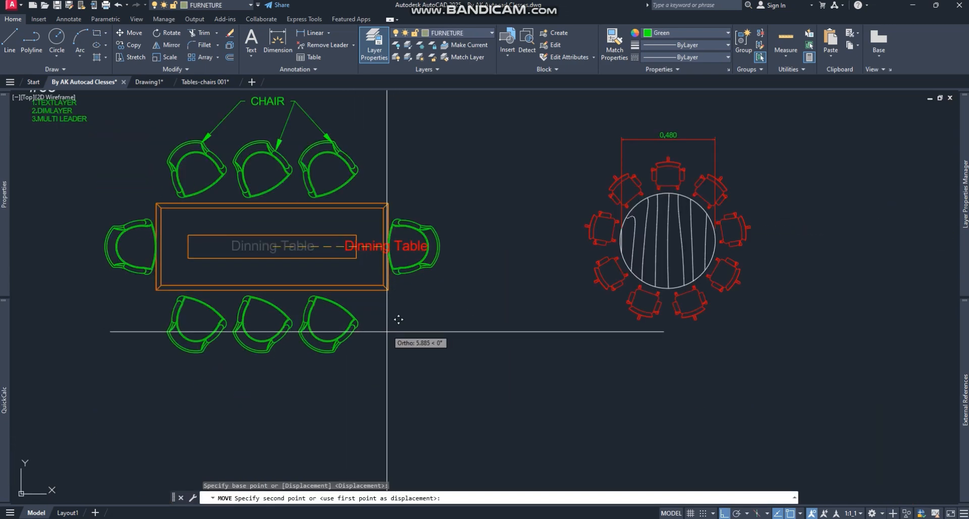
left_click(443, 342)
key("Escape")
scroll(426, 343, "down", 2)
scroll(427, 343, "up", 2)
scroll(400, 339, "down", 5)
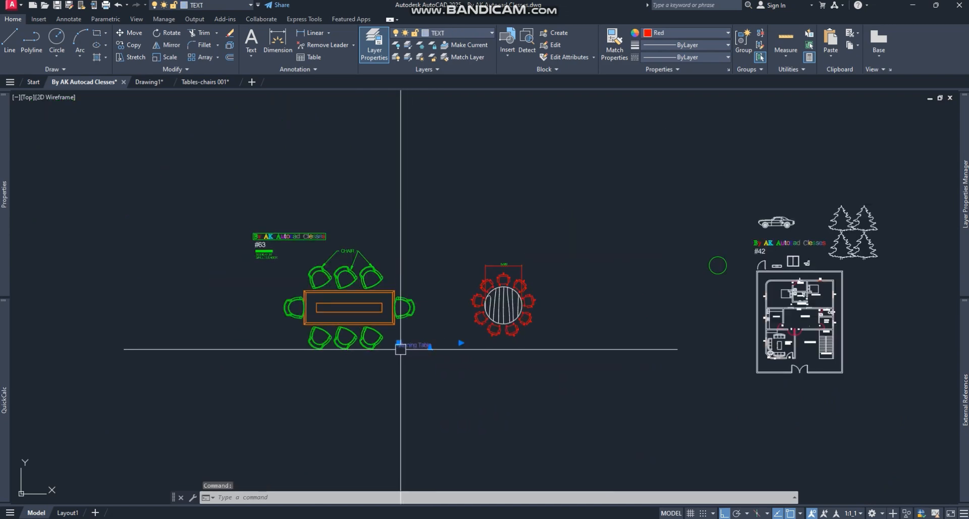
scroll(403, 336, "up", 5)
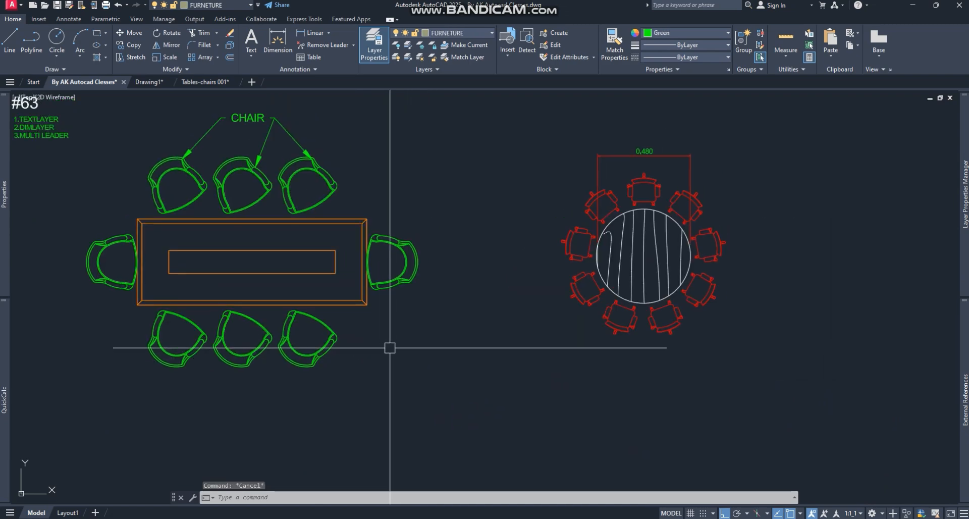
scroll(413, 359, "down", 2)
scroll(388, 286, "up", 2)
scroll(388, 286, "down", 3)
scroll(360, 245, "up", 3)
left_click(377, 263)
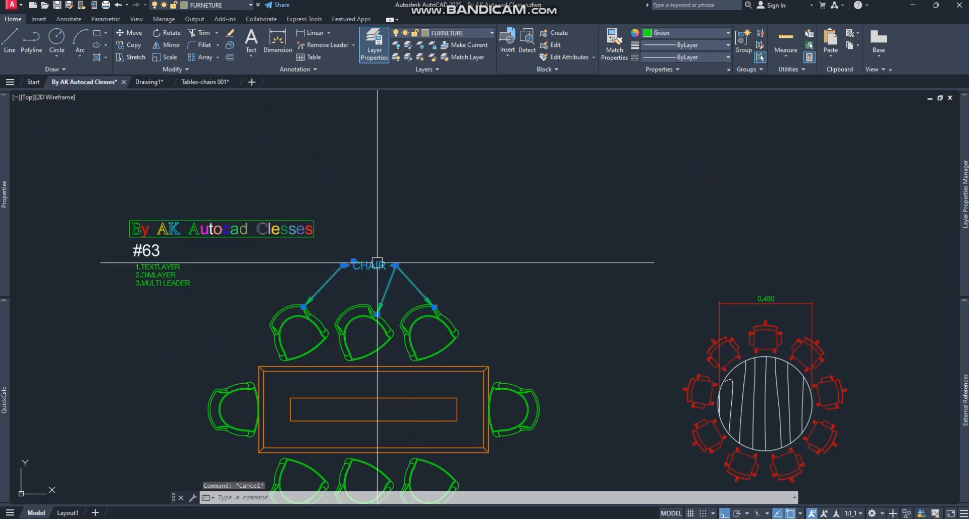
scroll(353, 263, "up", 4)
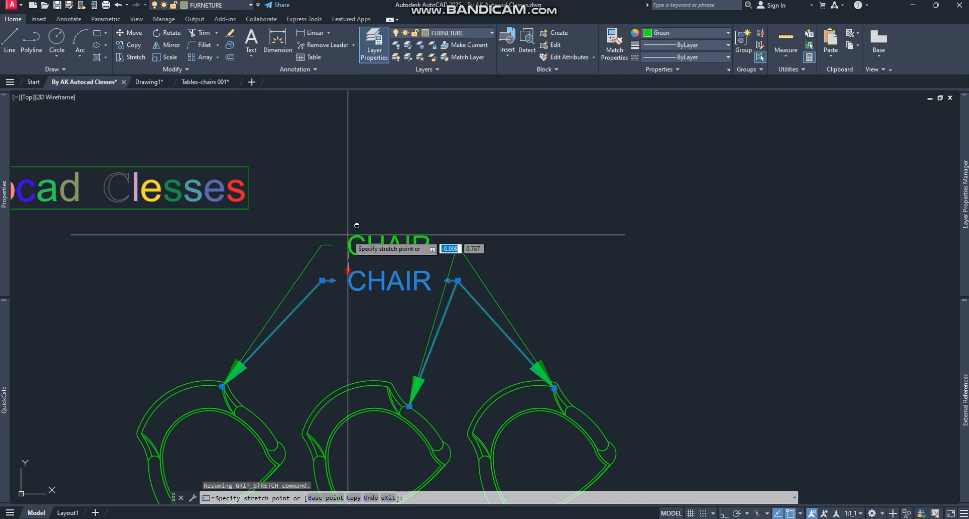
key("Escape")
- Add leader lines from the CHAIR multileader to the chair at the table's left end and to the three lower chairs
type("A")
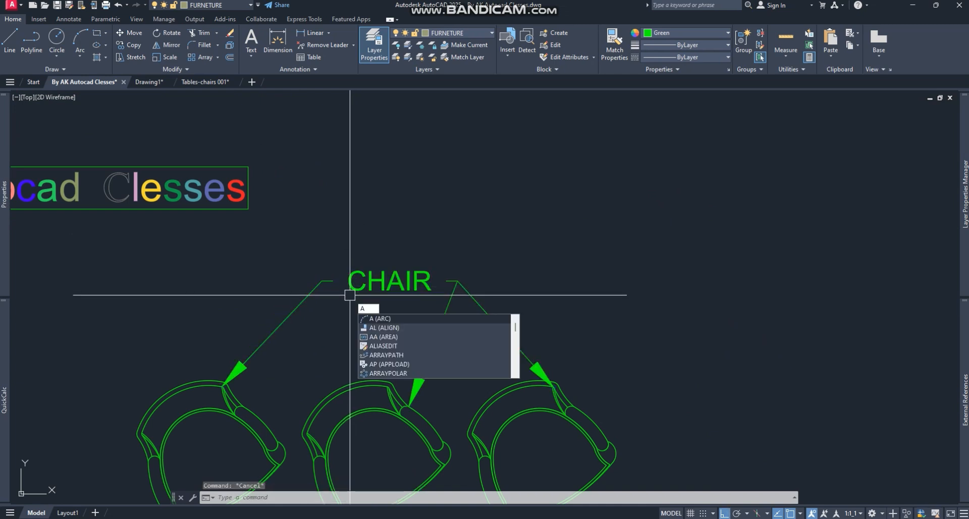
type("IML")
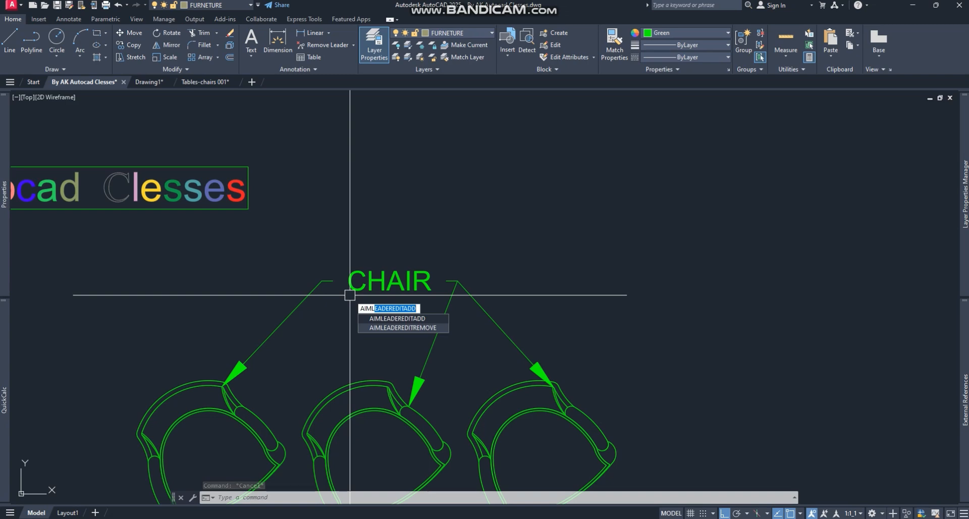
key("Return")
scroll(354, 287, "down", 4)
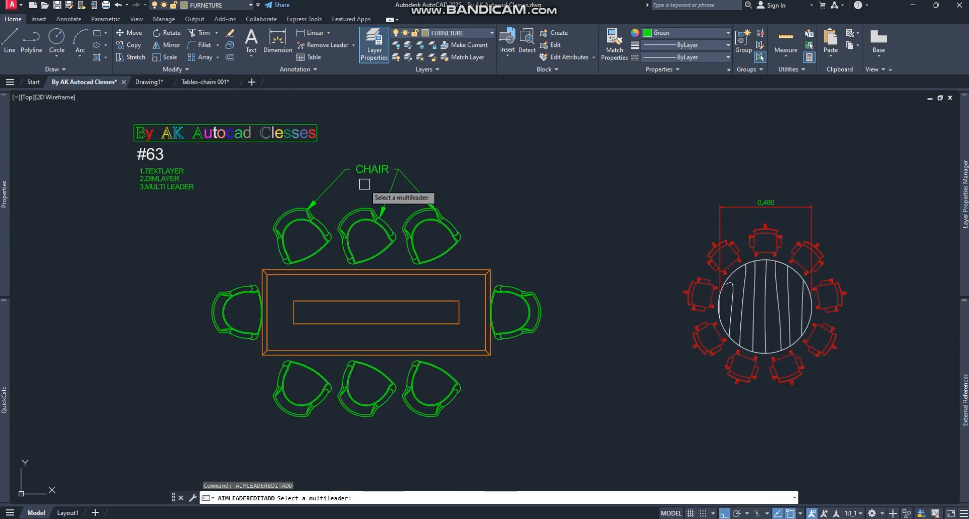
left_click(364, 169)
key("F8")
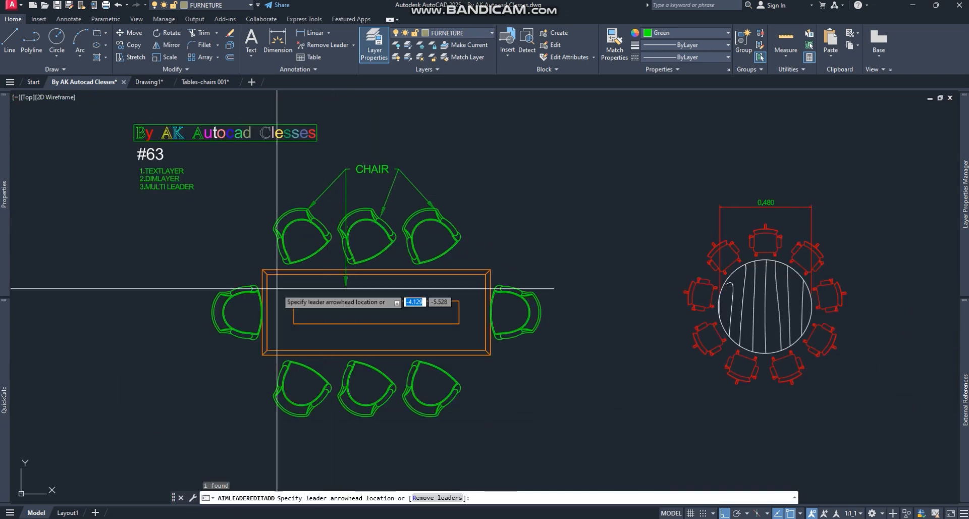
left_click(242, 301)
left_click(291, 361)
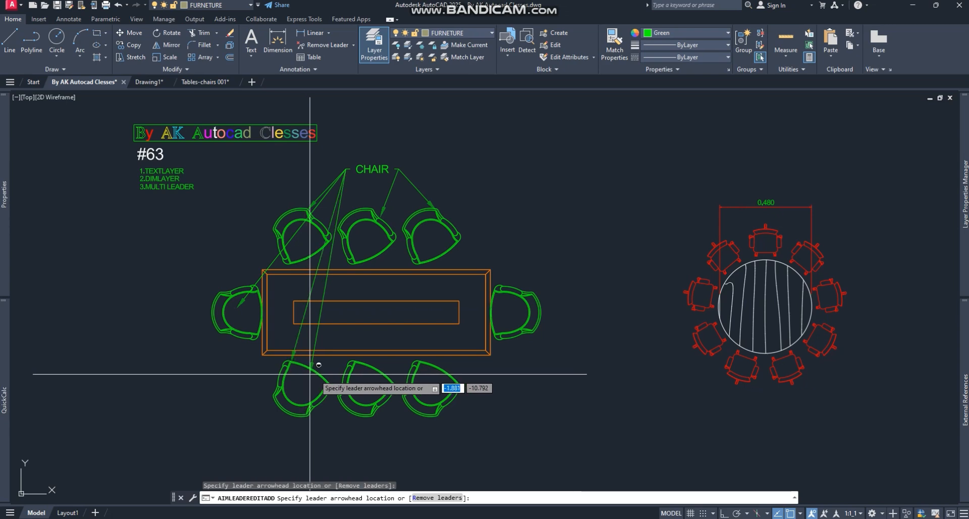
left_click(412, 378)
key("Escape")
- Stretch the CHAIR multileader text straight down into the rectangular table, just above the inner rectangle
left_click(376, 168)
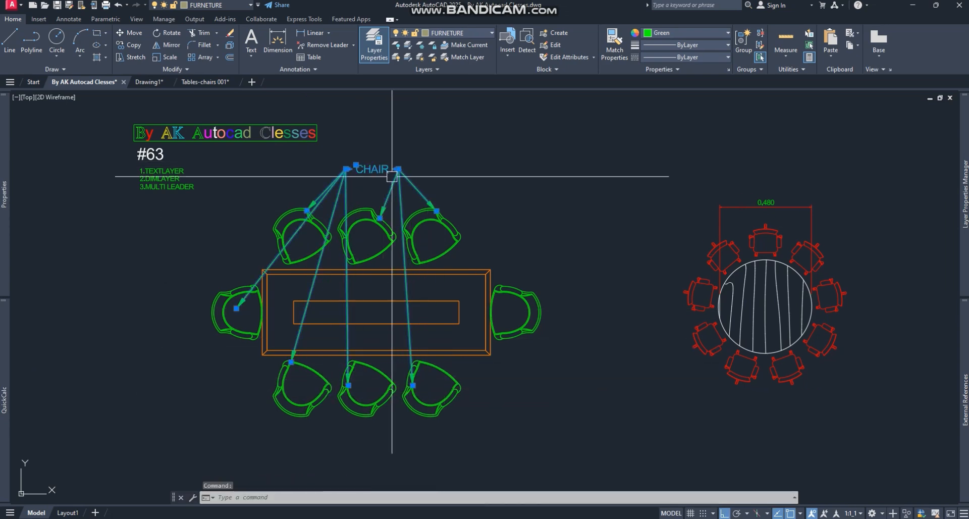
left_click(356, 165)
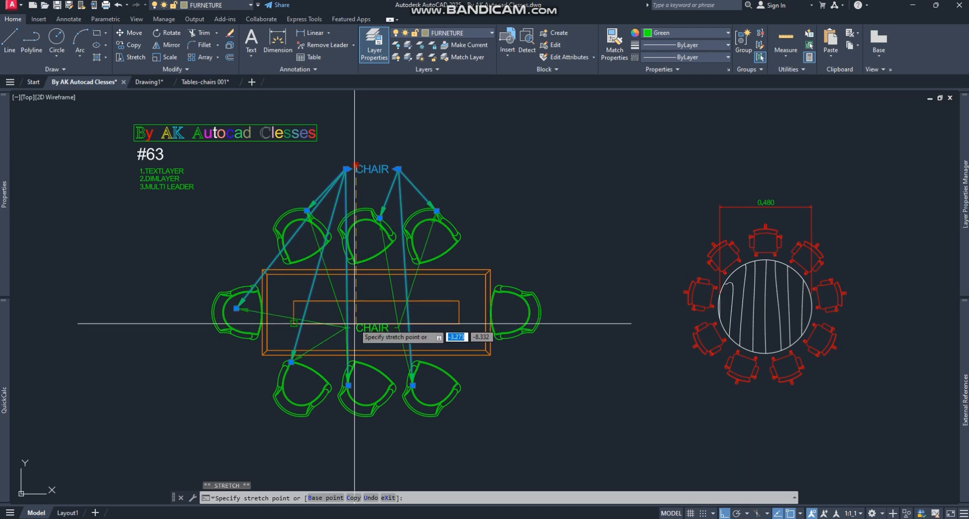
scroll(357, 323, "up", 3)
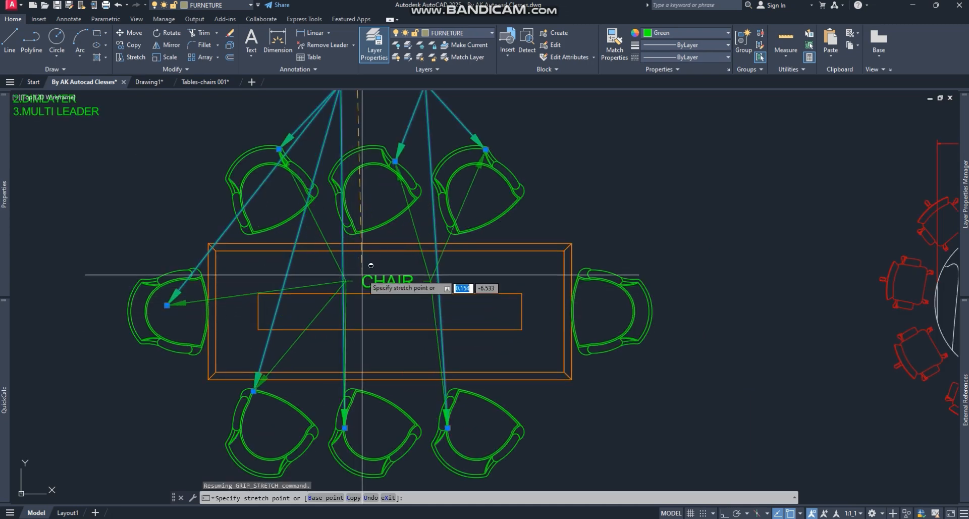
left_click(345, 285)
key("Escape")
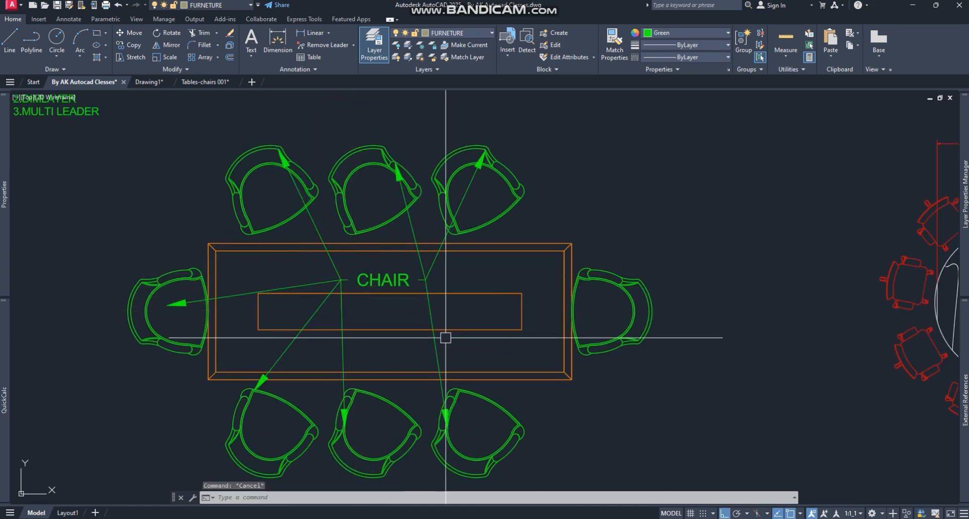
- Add a leader line from the CHAIR multileader to the chair at the table's right end with AIMLEADEREDITADD
middle_click_drag(443, 337, 411, 341)
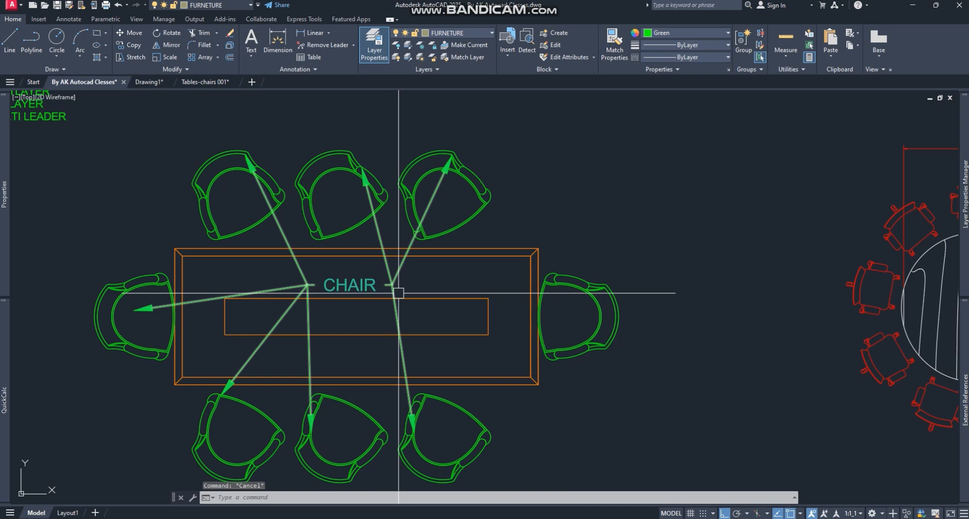
type("miml")
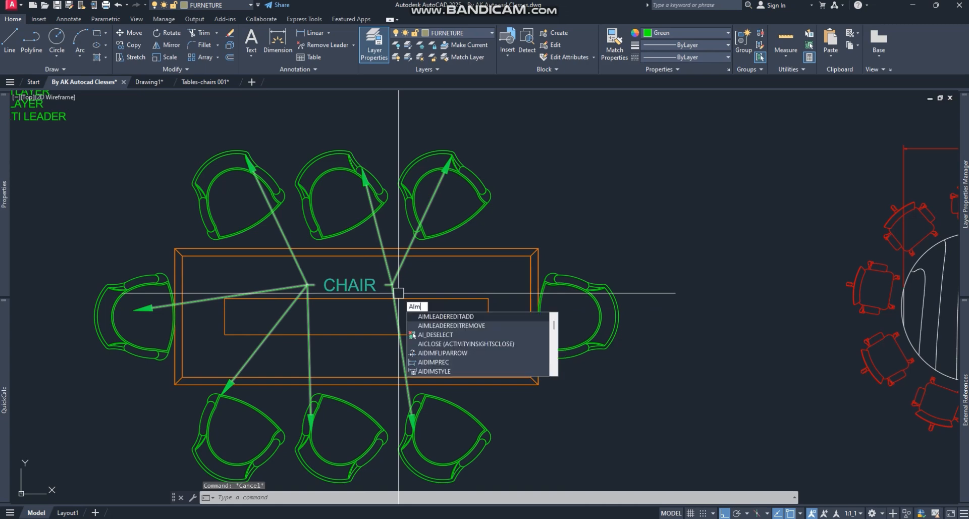
key("Return")
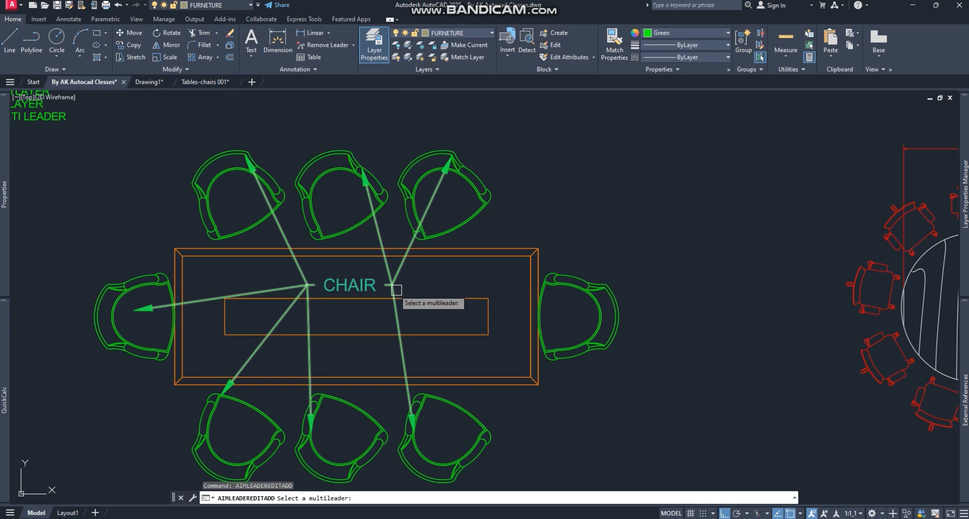
left_click(396, 289)
key("F8")
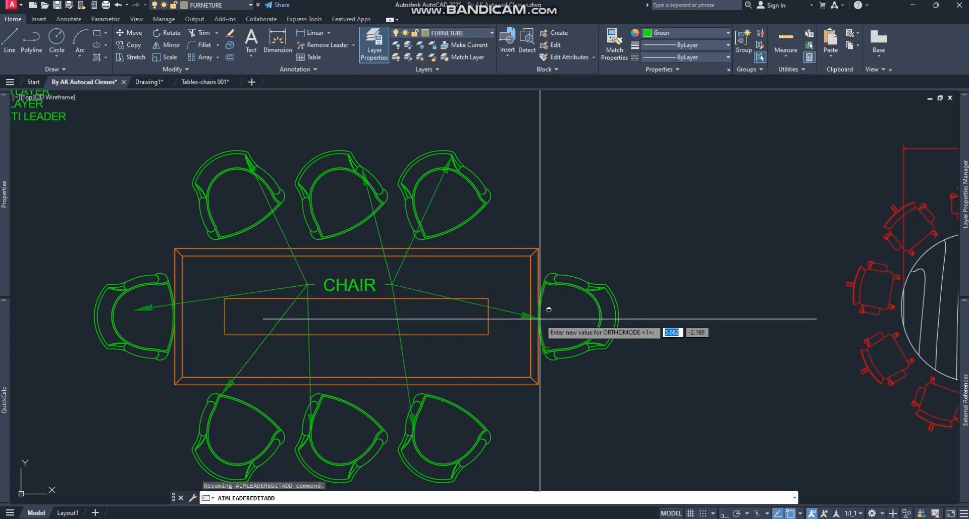
left_click(546, 350)
key("Return")
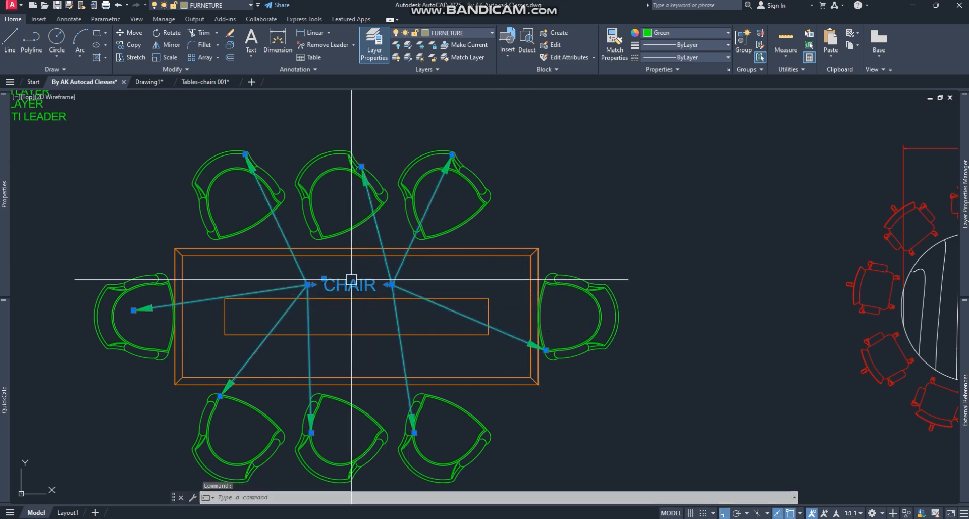
- Stretch the CHAIR text further down so that it sits in the middle of the table's inner rectangle
left_click(324, 278)
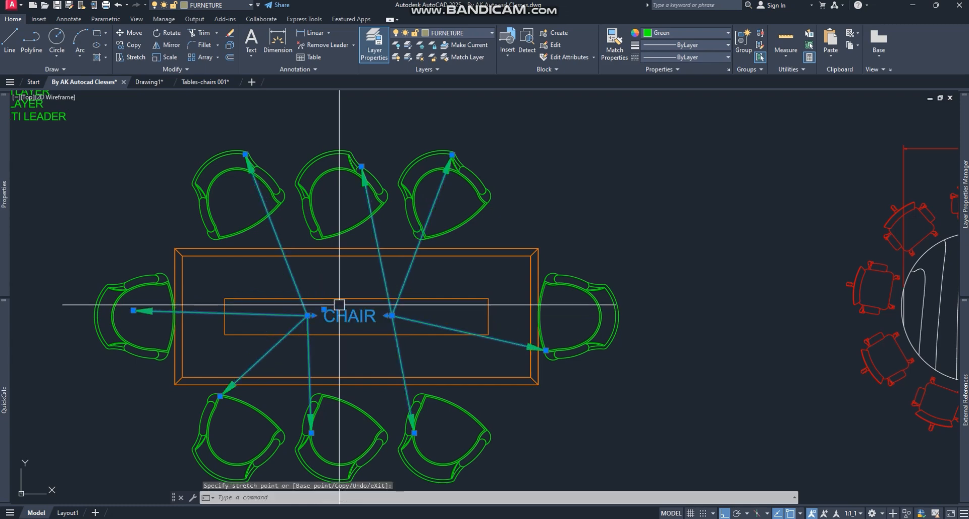
key("Escape")
key("Escape")
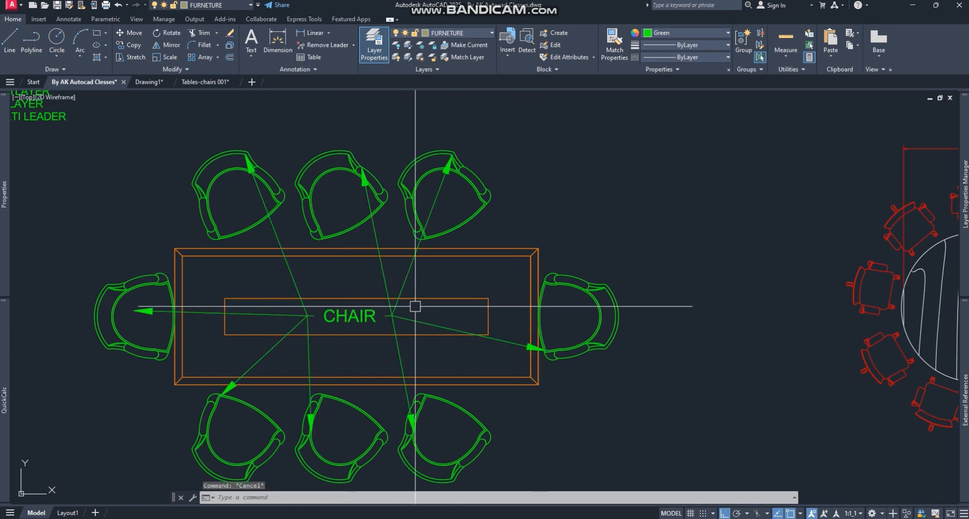
- Delete the red linear dimension above the round table
scroll(415, 306, "down", 3)
scroll(519, 328, "down", 1)
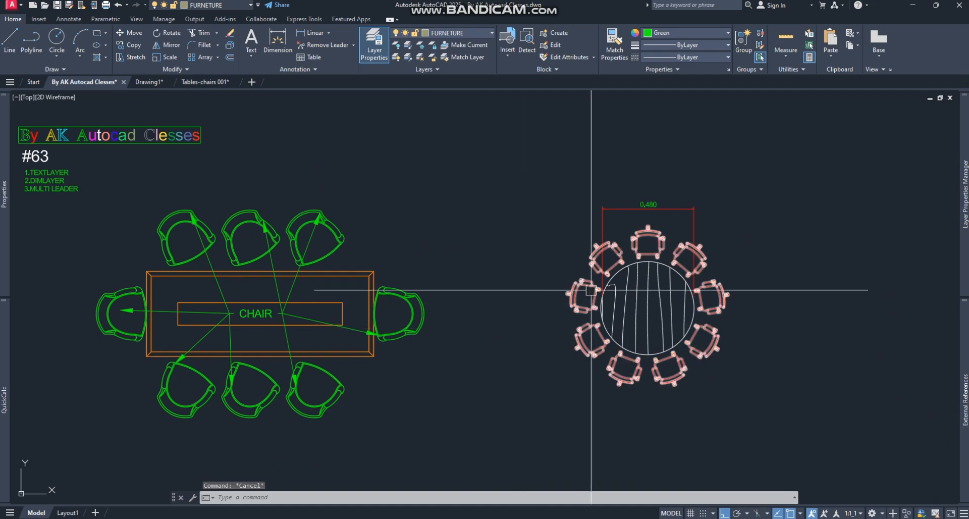
left_click(609, 208)
key("Escape")
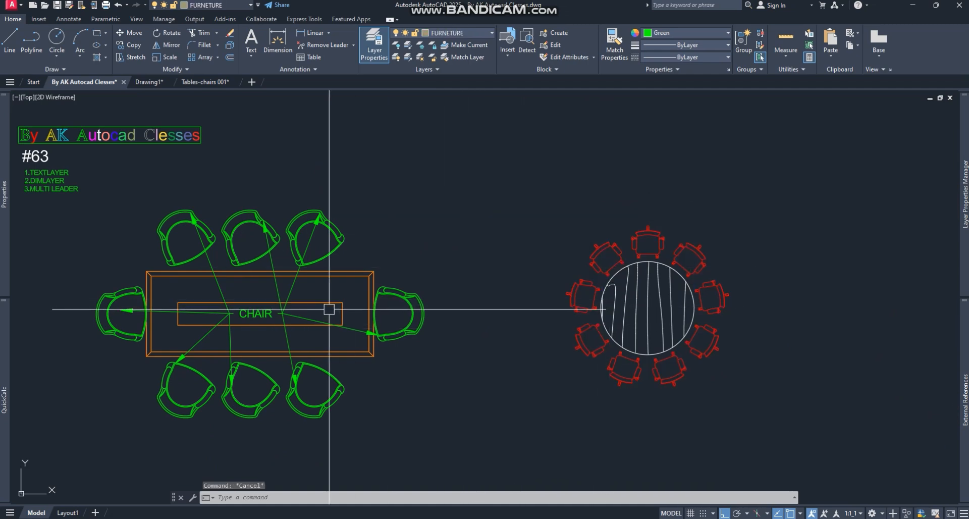
left_click(309, 317)
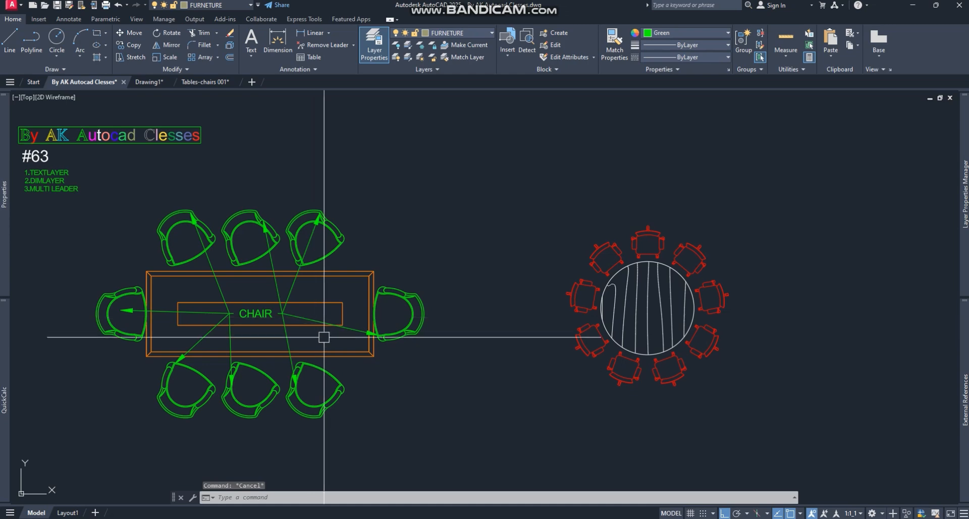
- Remove the CHAIR leader lines to the left and middle upper chairs and the left and right lower chairs with AIMLEADEREDITREMOVE
mouse_move(324, 337)
middle_mouse_down()
mouse_move(338, 328)
mouse_move(375, 335)
middle_mouse_up()
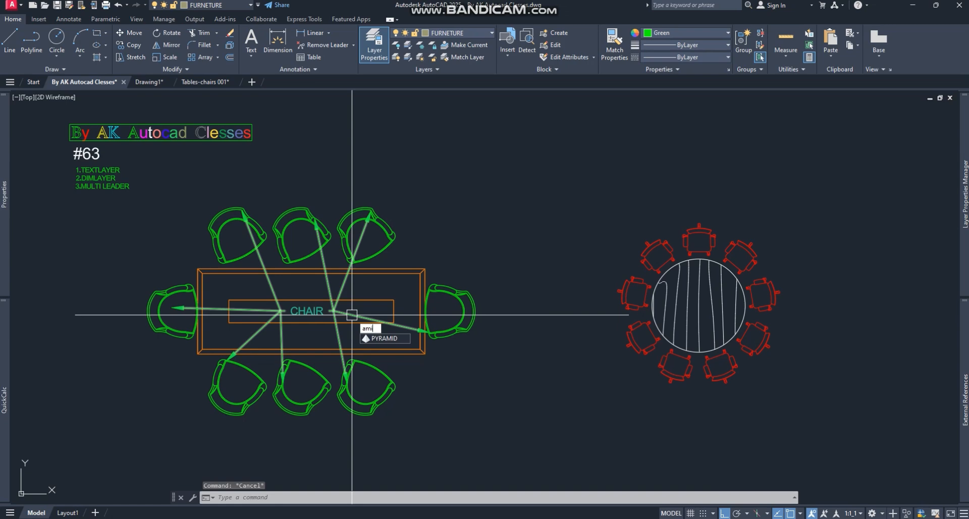
type("l")
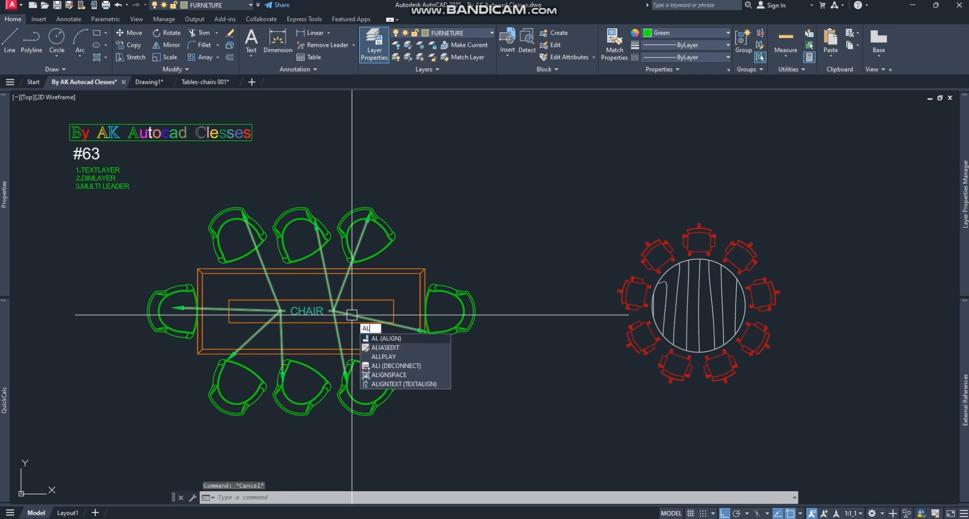
key("BackSpace")
type("IML")
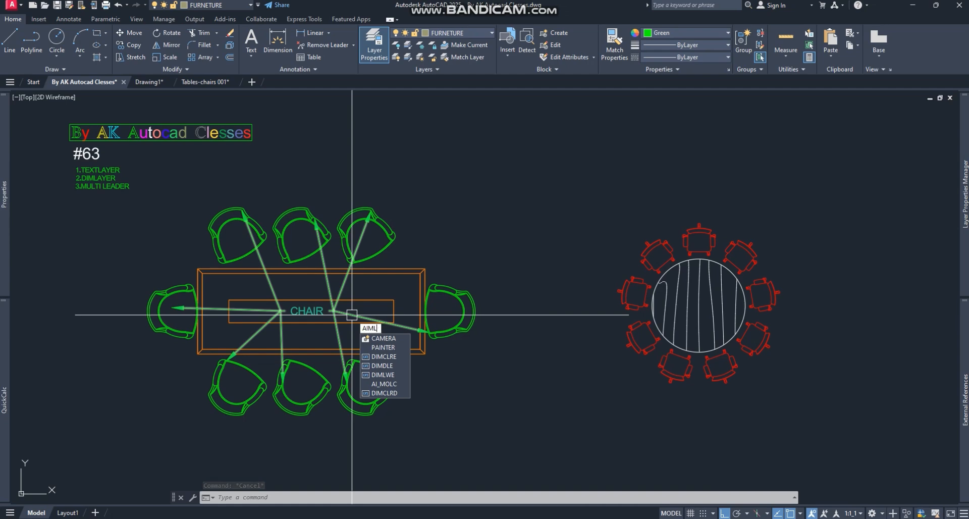
key("Down")
key("Return")
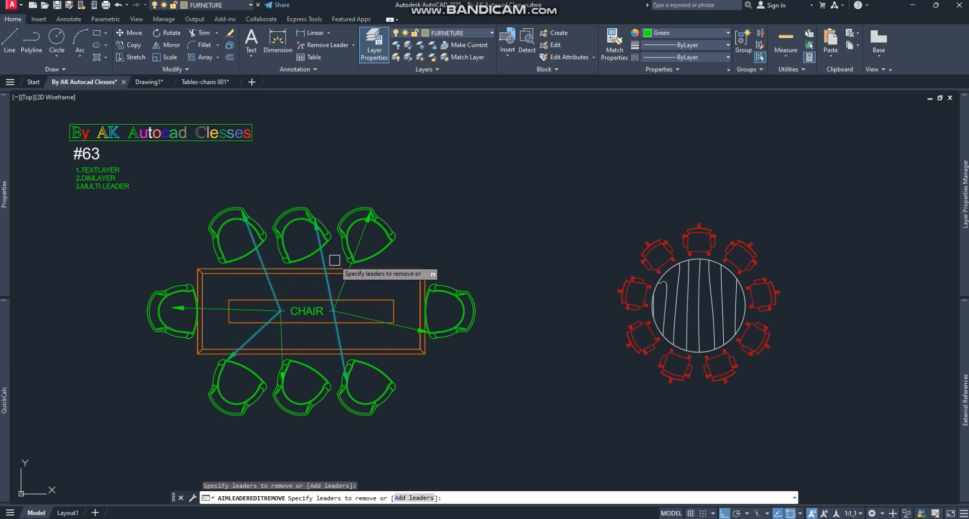
right_click(331, 188)
left_click(348, 193)
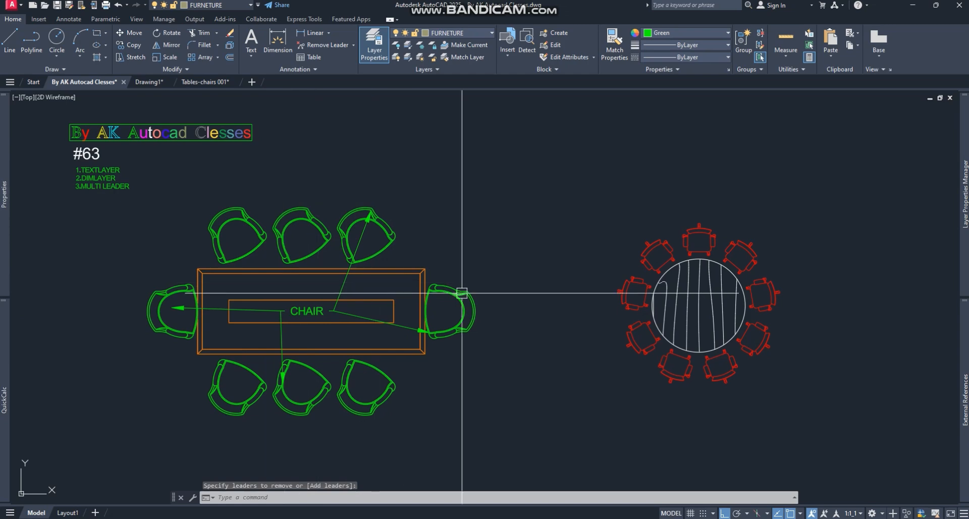
middle_click_drag(536, 301, 525, 299)
key("Escape")
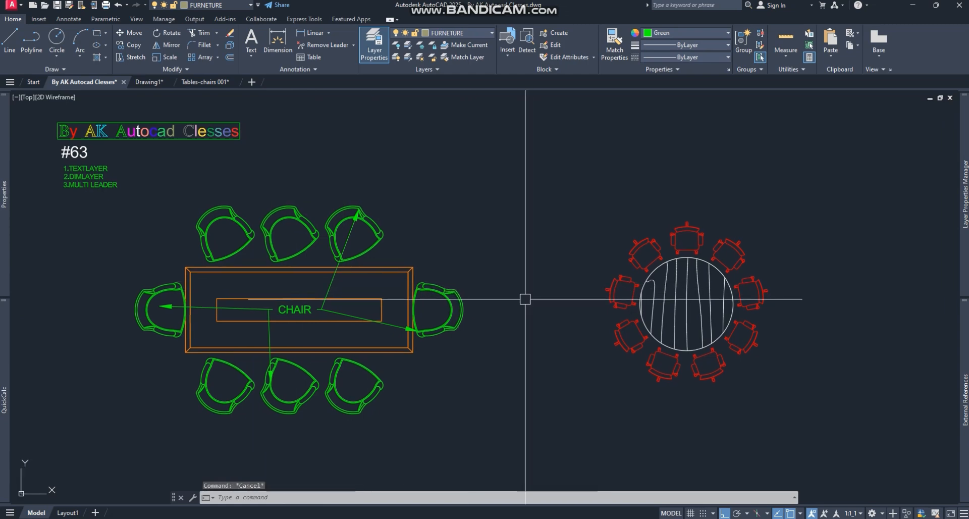
type("le")
key("Return")
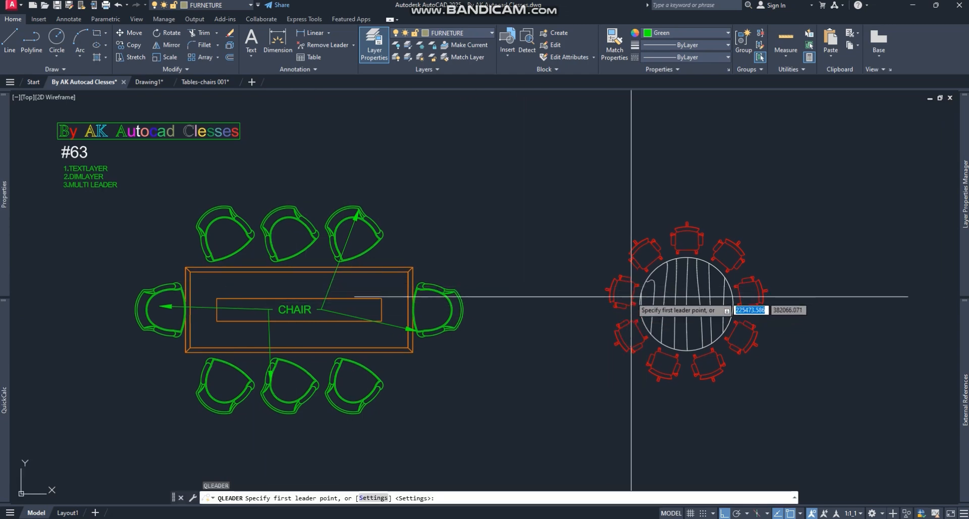
key("Escape")
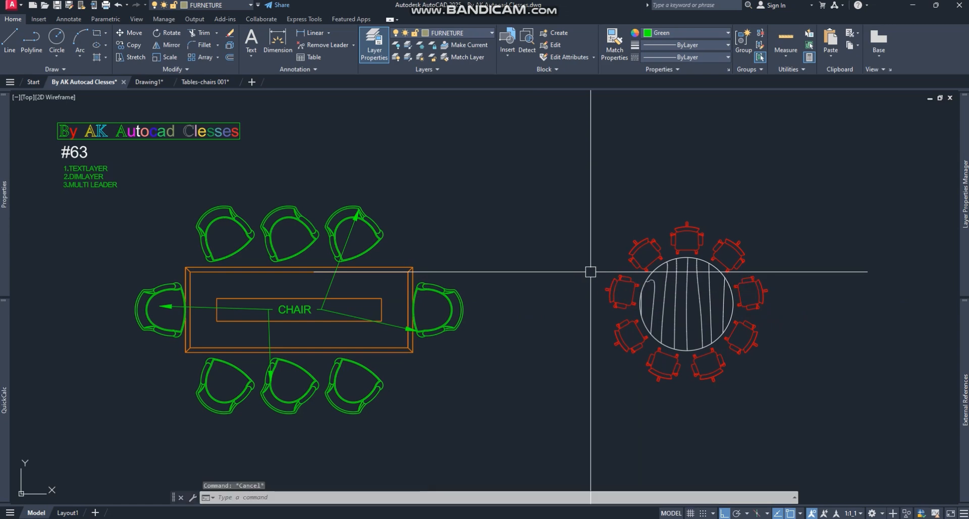
- Create a multileader from the round table's upper-left edge to a landing at its upper left, with the text "metting table"
type("mle")
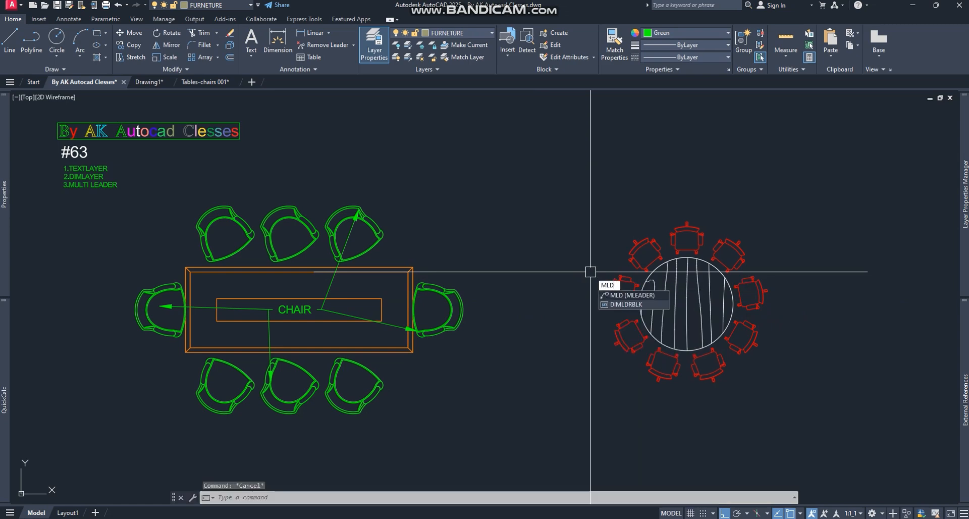
key("Return")
left_click(647, 278)
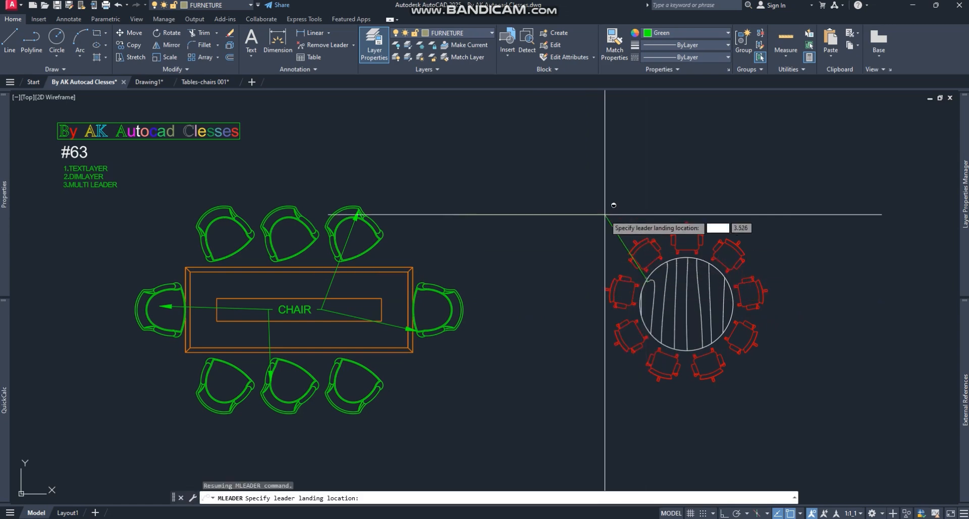
key("F8")
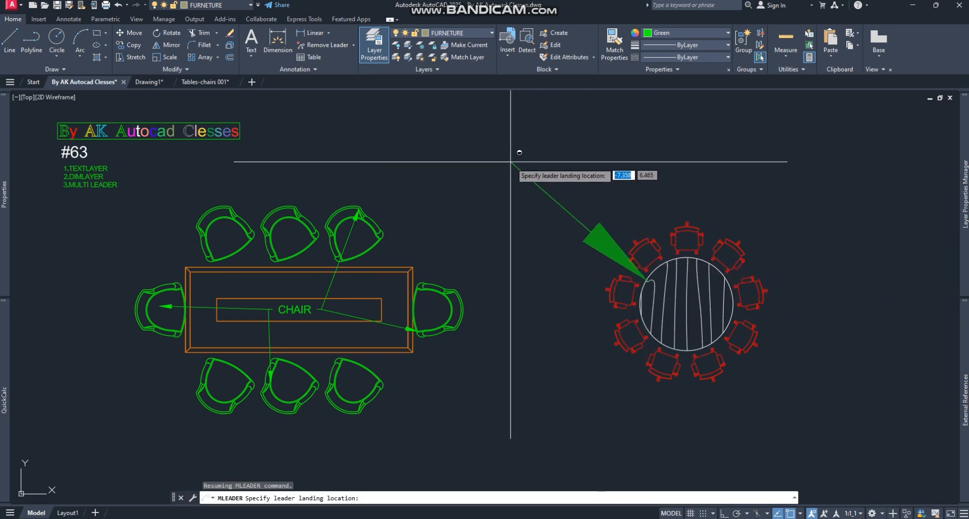
left_click(539, 177)
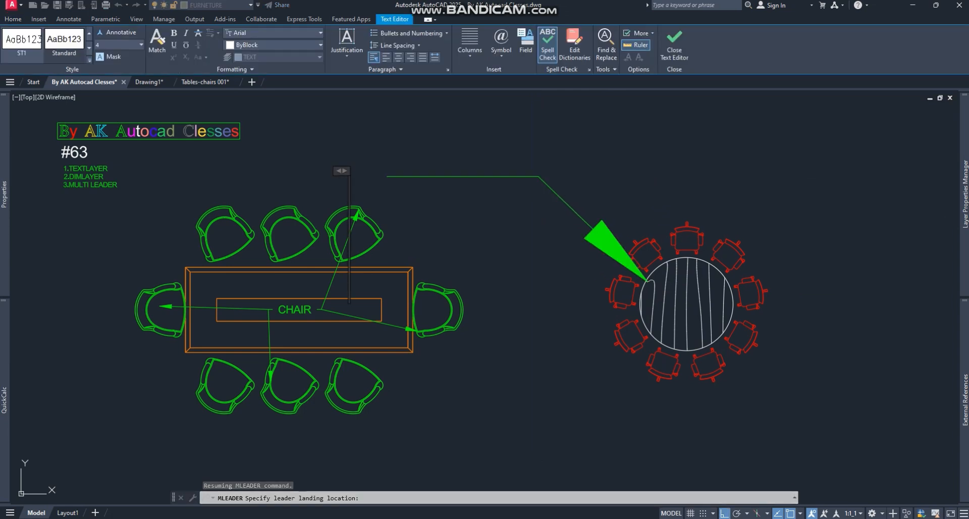
type("m")
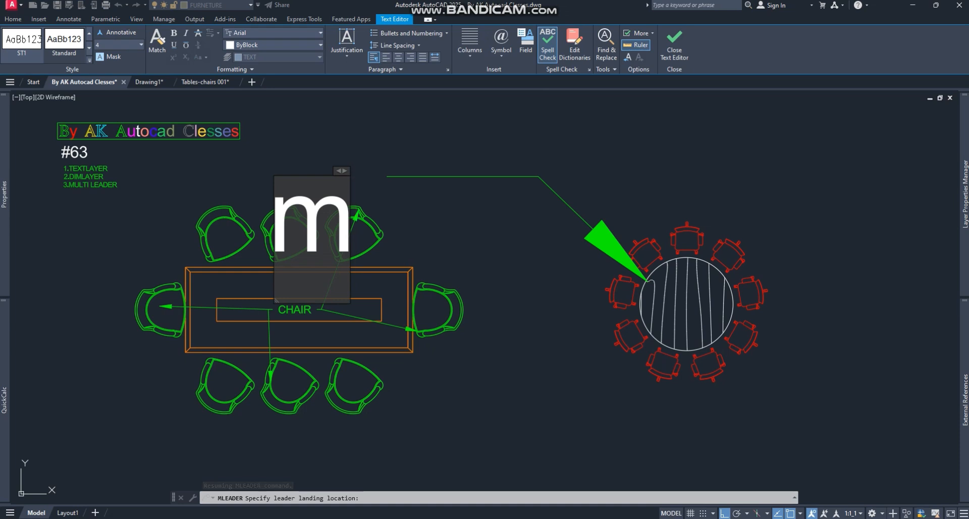
type("etting")
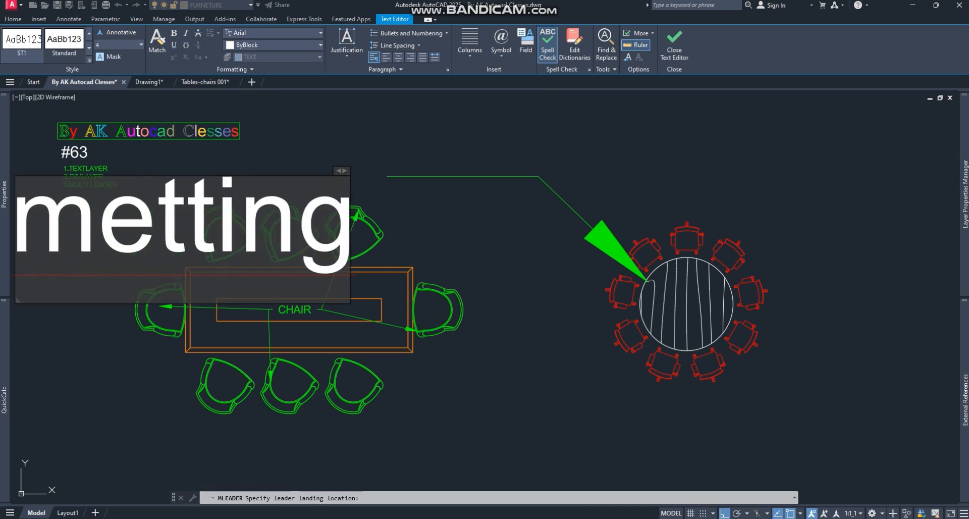
type(" table")
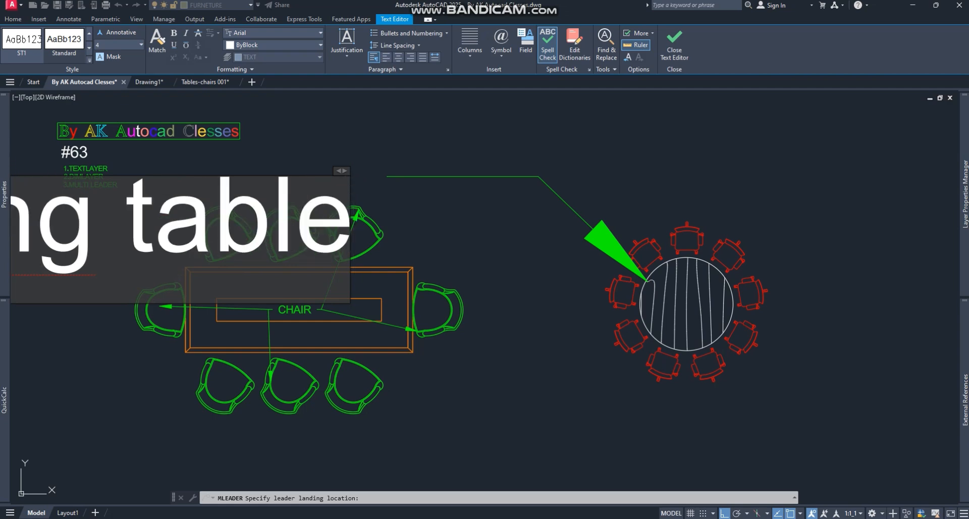
left_click(505, 257)
scroll(500, 260, "down", 2)
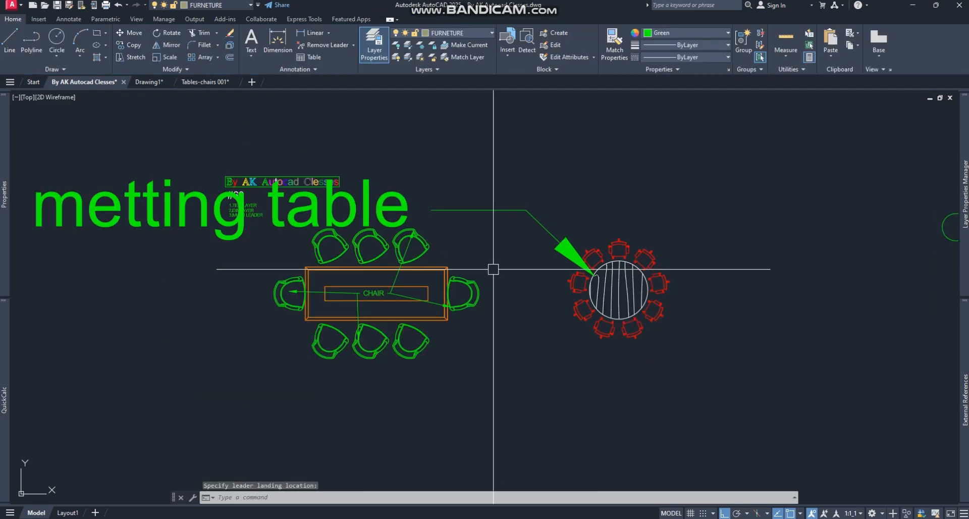
- Match the properties of the CHAIR multileader onto the "metting table" multileader
left_click(378, 292)
type("ma")
key("Return")
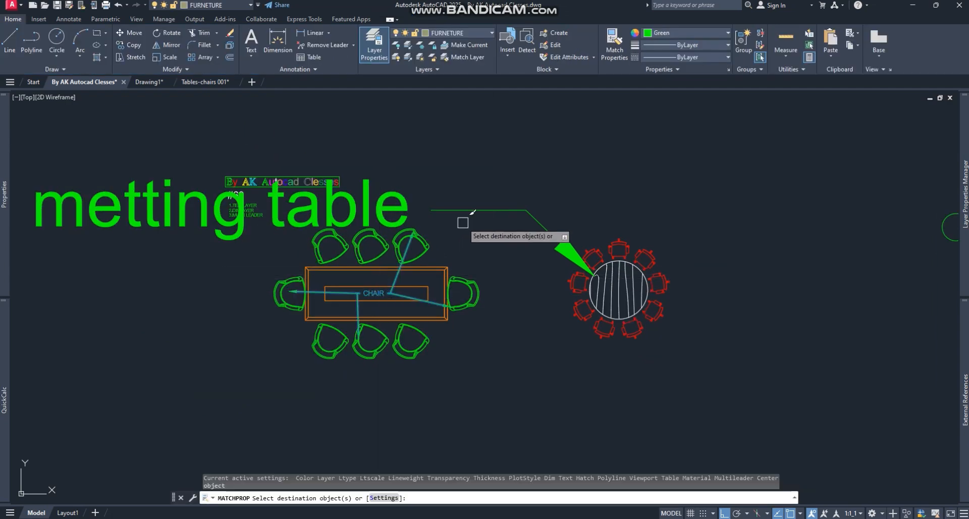
left_click(469, 210)
key("Escape")
scroll(500, 237, "up", 2)
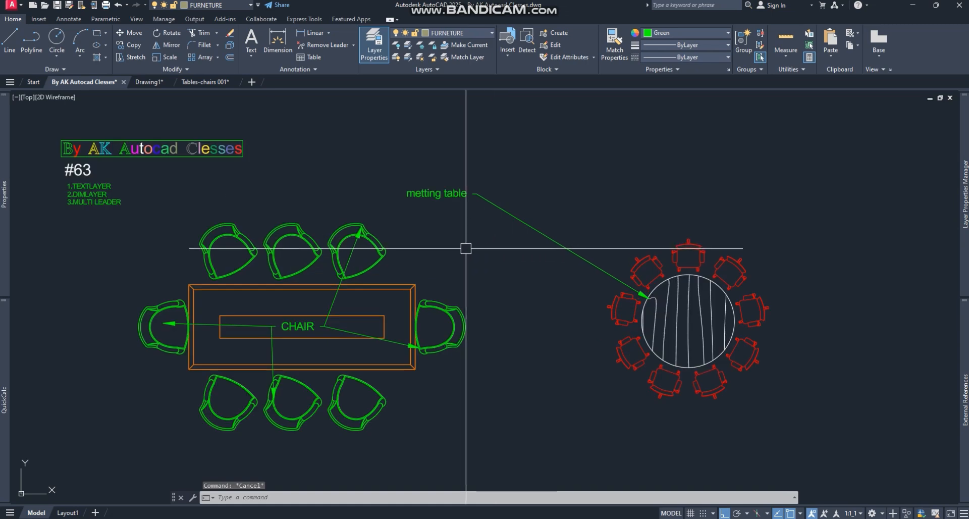
- Stretch the "metting table" multileader's landing down to its arrowhead at the round table's upper-left edge
left_click(478, 202)
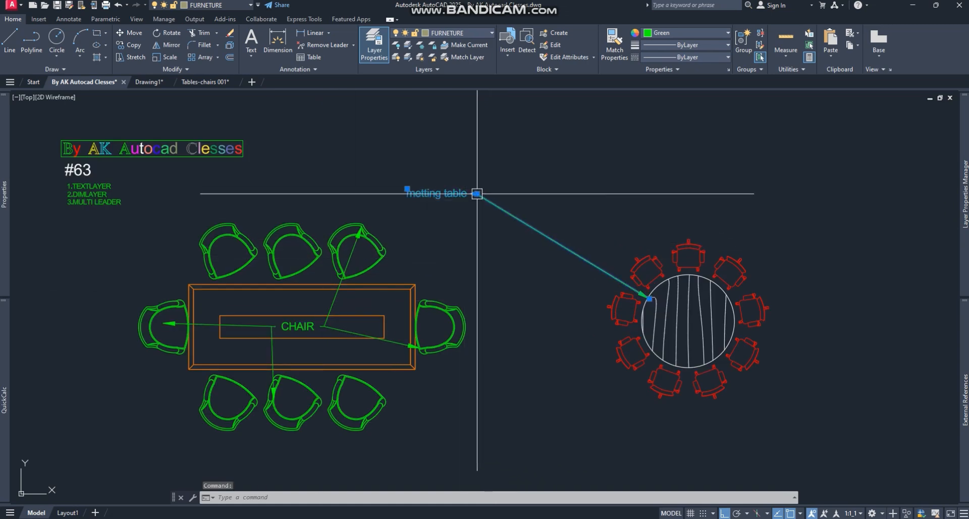
left_click(476, 193)
scroll(505, 232, "up", 2)
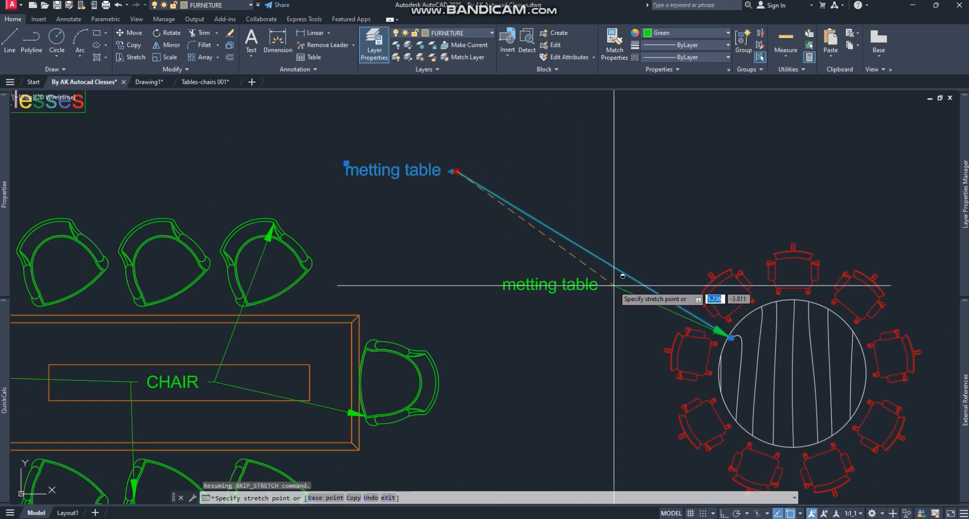
left_click(727, 337)
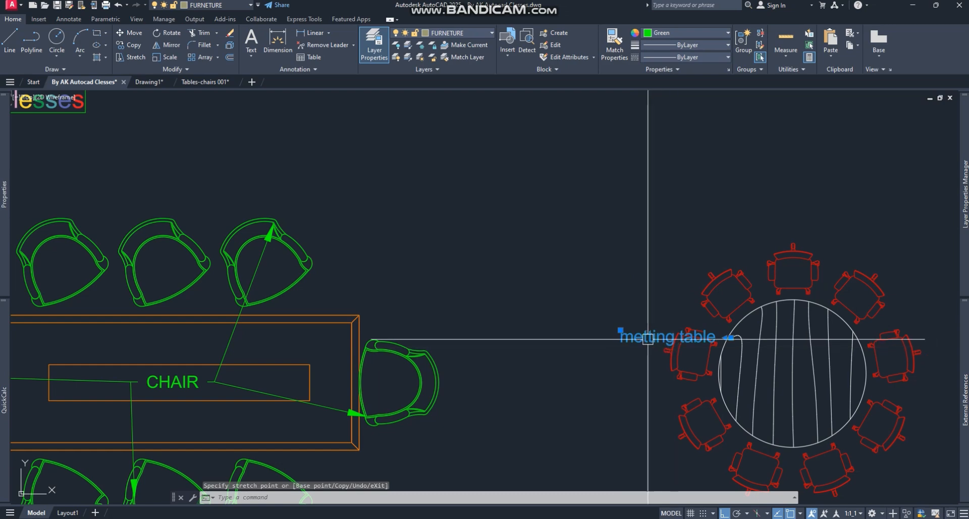
- Undo the last landing stretch and move the "metting table" multileader's landing point down, closer to the round table
key("ctrl+z")
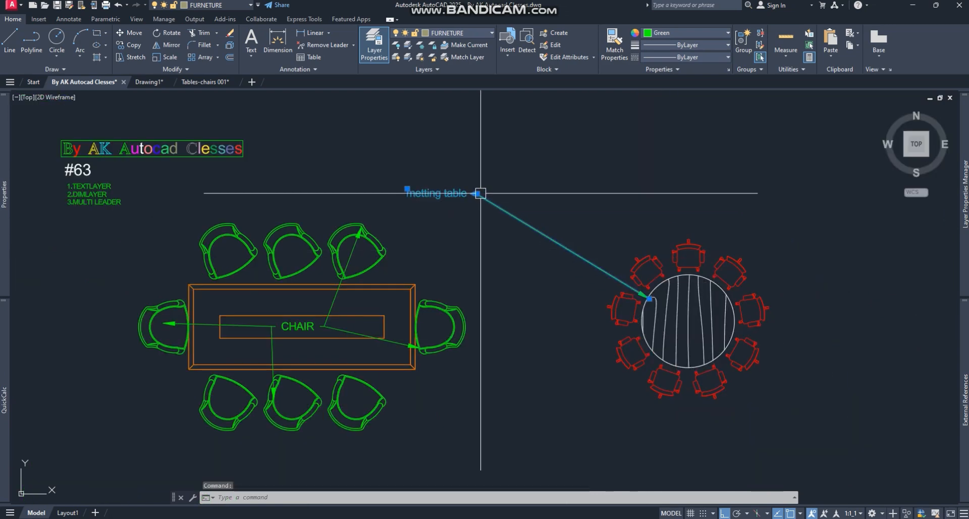
left_click(476, 193)
scroll(552, 243, "up", 3)
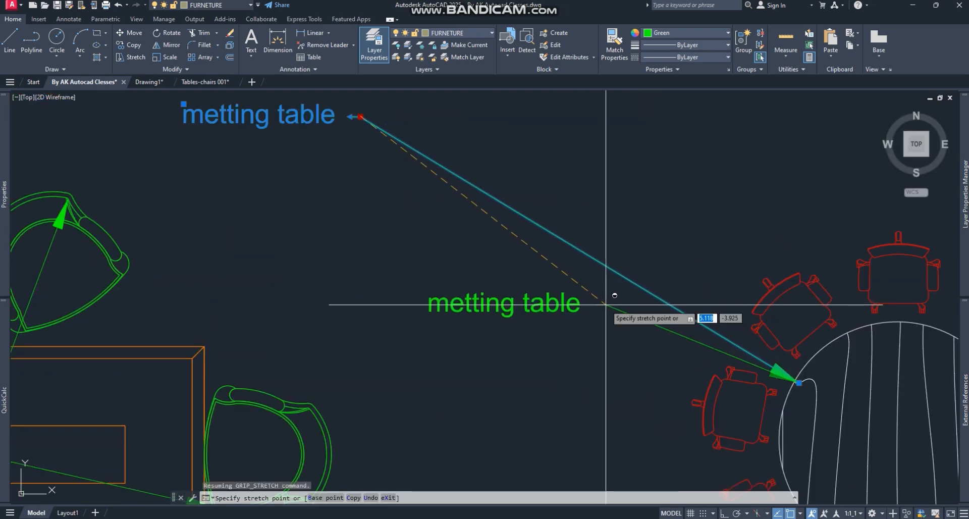
left_click(597, 304)
key("Escape")
scroll(597, 305, "down", 5)
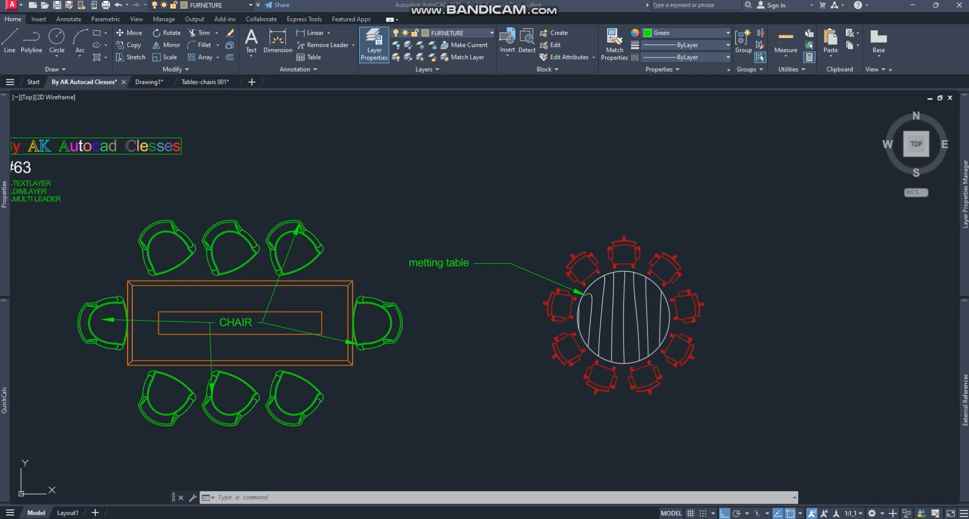
- Stretch the "metting table" multileader's landing point slightly up and to the right, steepening its leader line
left_click(497, 257)
key("Escape")
left_click(504, 264)
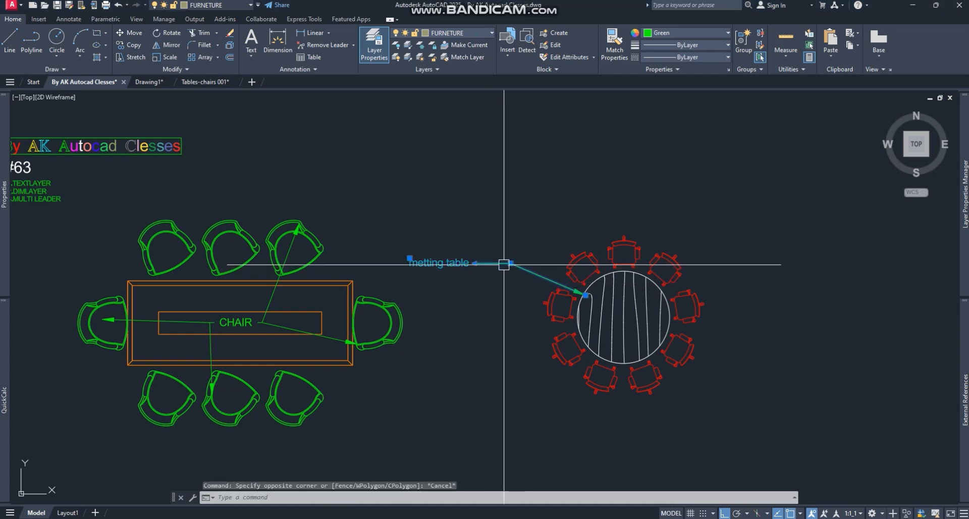
left_click(510, 263)
scroll(526, 256, "up", 2)
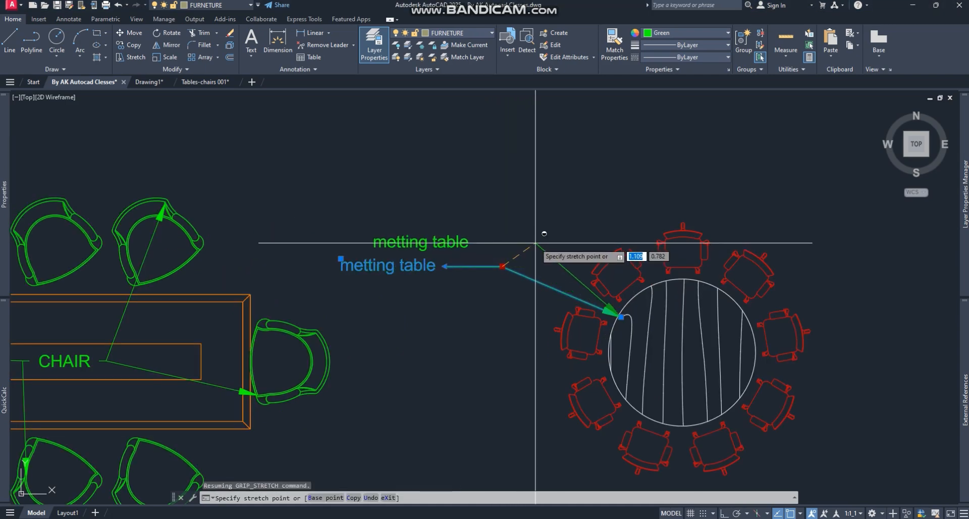
key("Down")
left_click(535, 242)
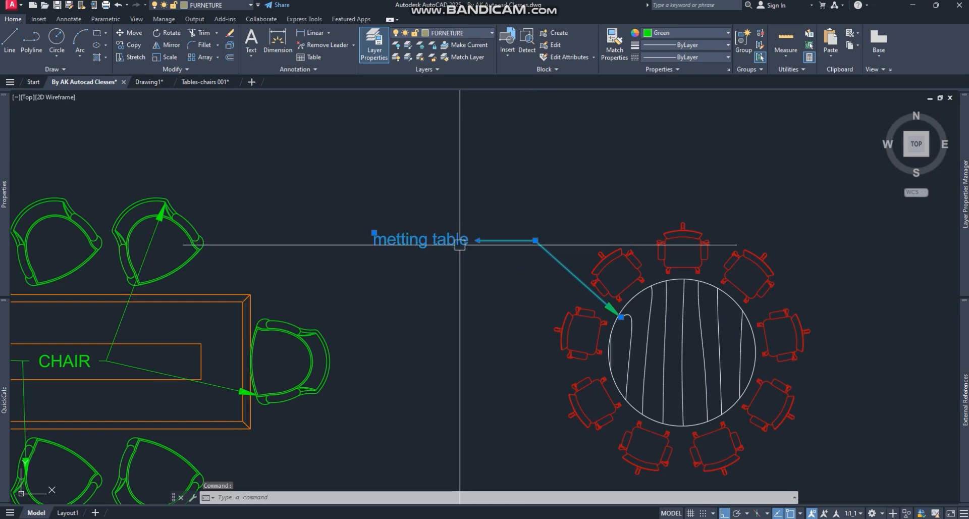
key("Escape")
double_click(421, 239)
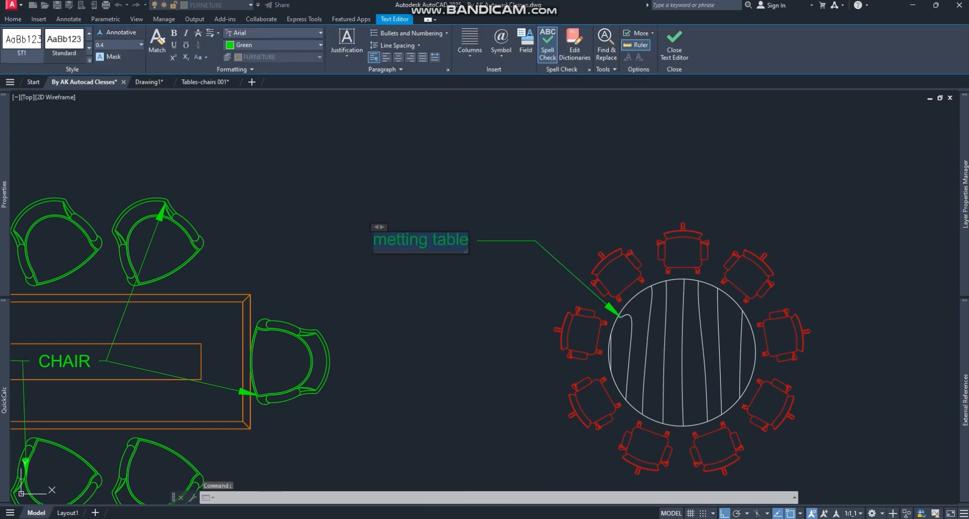
key("Escape")
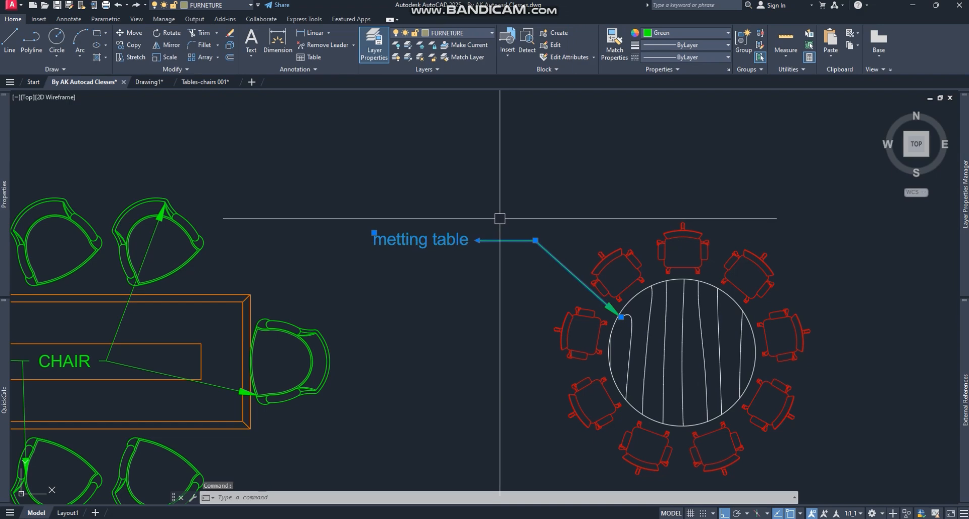
key("Escape")
double_click(421, 239)
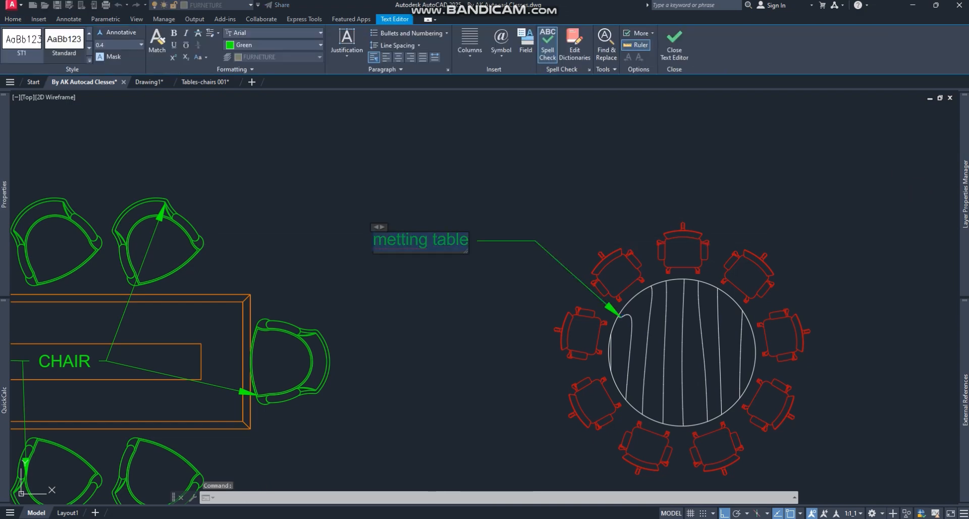
key("Escape")
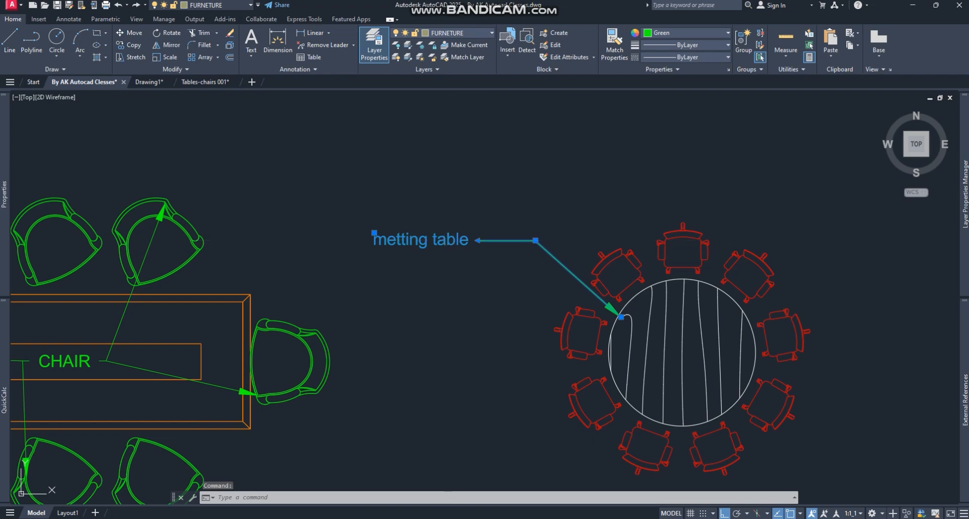
double_click(420, 239)
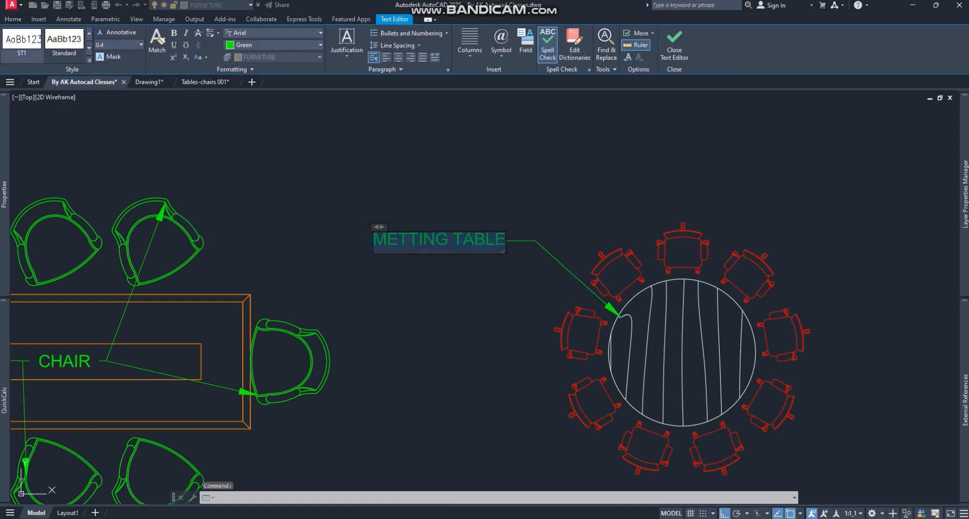
key("Escape")
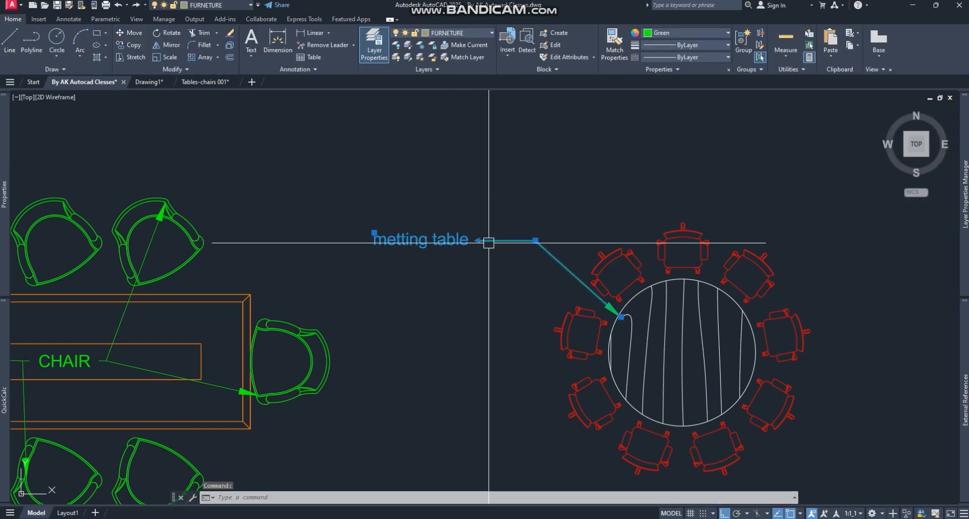
- Change the round table multileader's text to uppercase "METTING TABLE"
key("Escape")
double_click(421, 239)
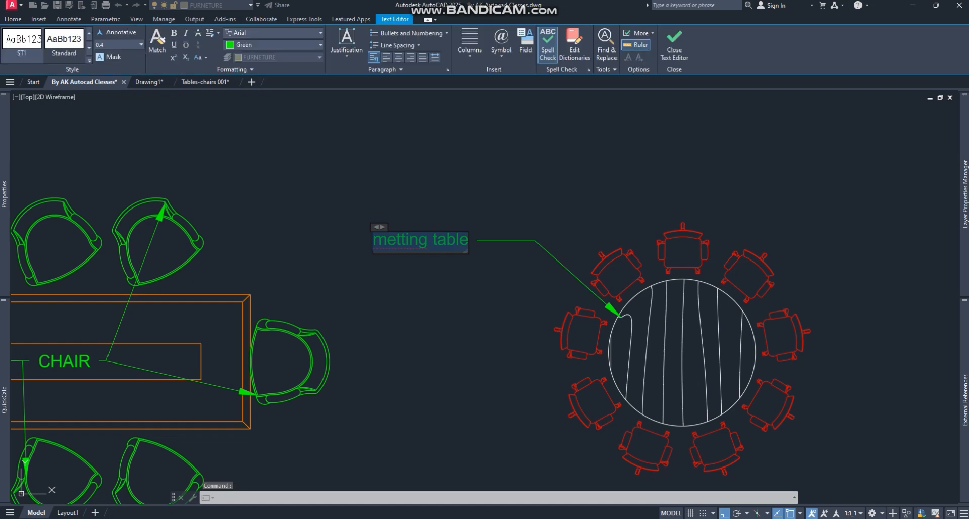
left_click(463, 184)
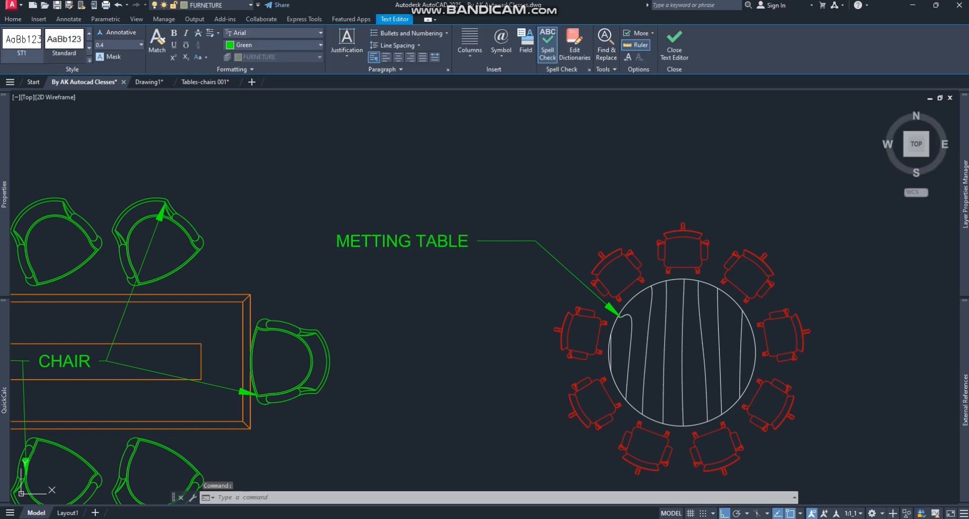
scroll(504, 195, "down", 2)
scroll(503, 204, "up", 2)
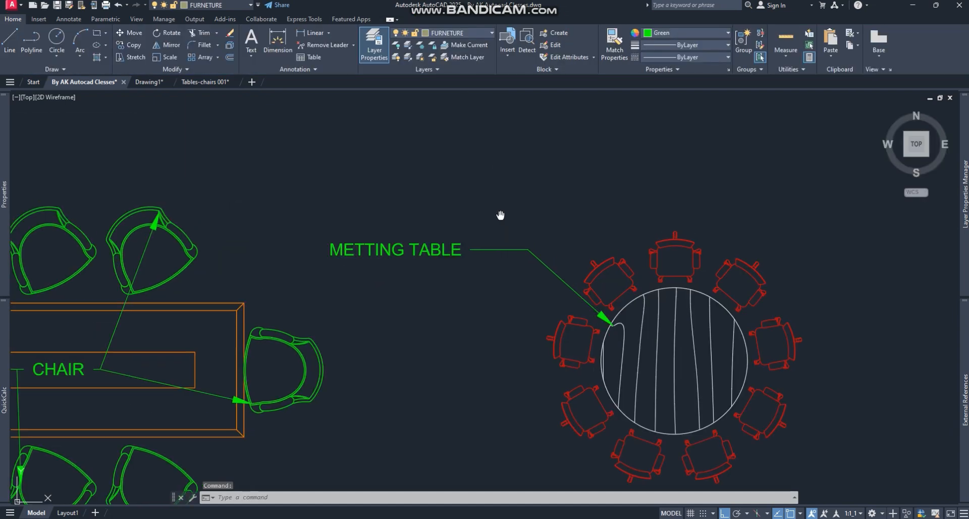
- Shorten the METTING TABLE multileader's horizontal landing and stretch its landing point right, nearer the round table
left_click(475, 266)
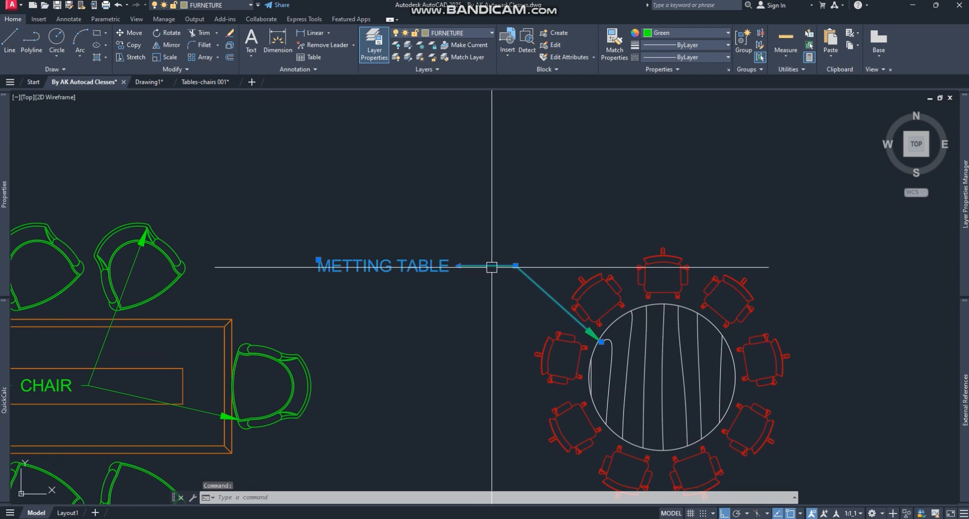
left_click(459, 265)
scroll(433, 281, "up", 2)
left_click(333, 300)
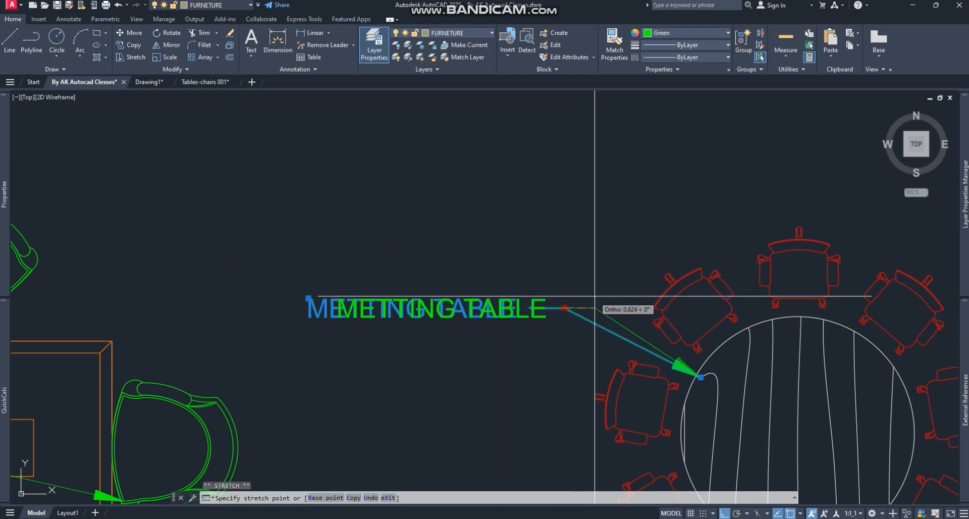
scroll(515, 258, "down", 4)
- Copy the METTING TABLE multileader straight up so that the copy's arrowhead sits on the upper-left red chair
left_click(516, 258)
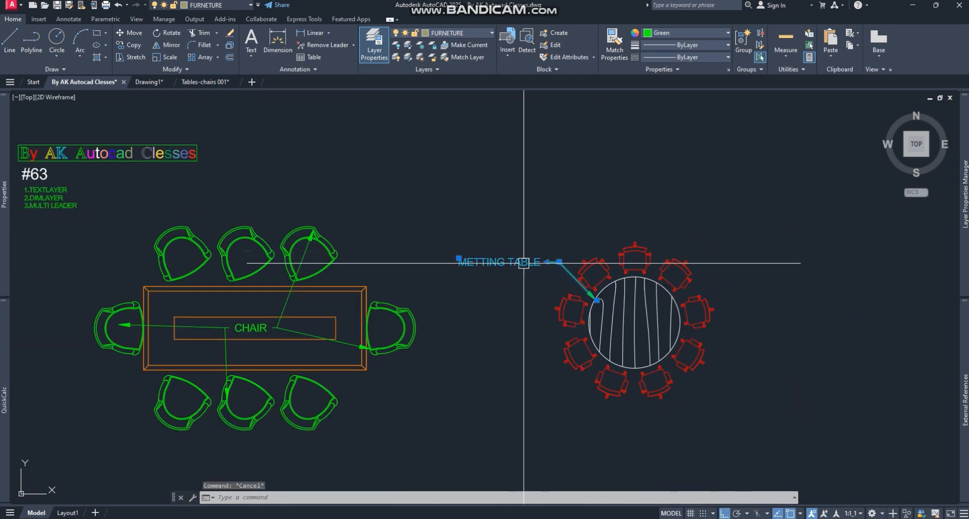
left_click(530, 226)
scroll(533, 227, "up", 2)
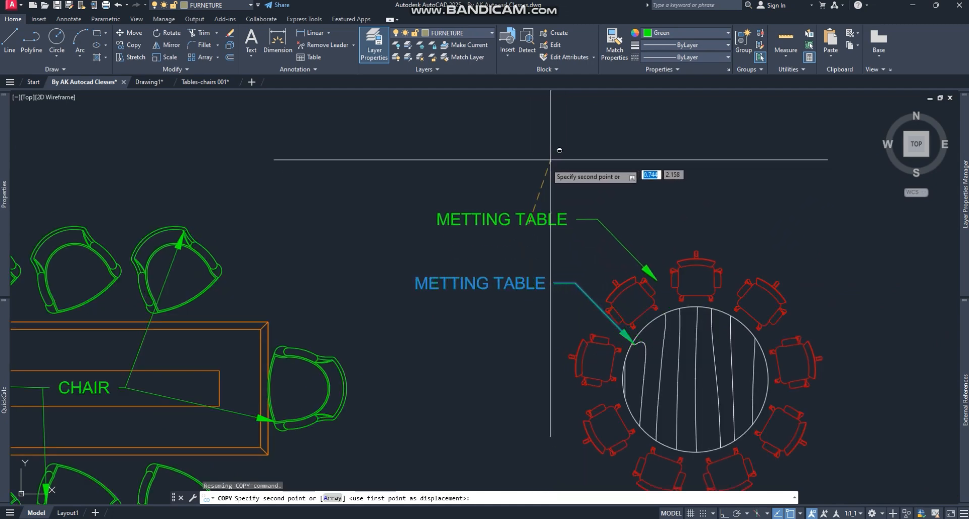
key("F8")
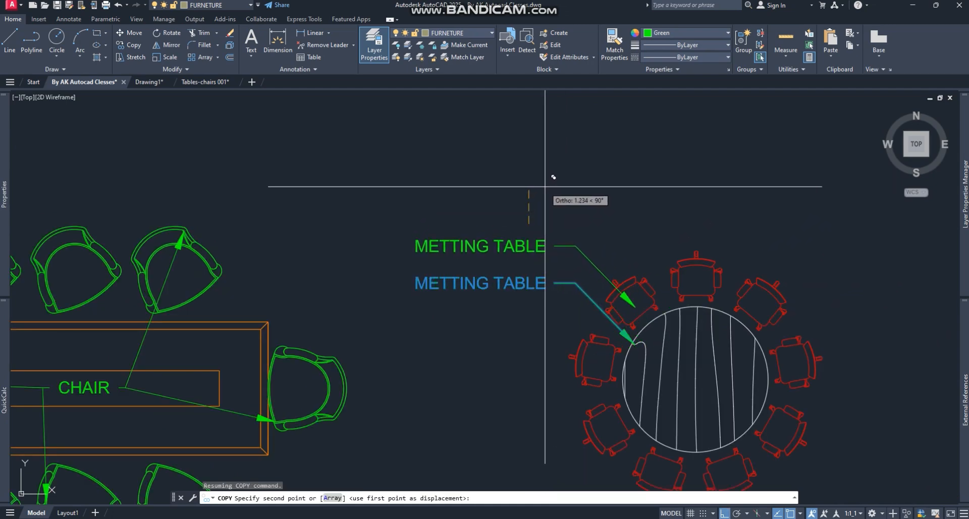
left_click(556, 191)
key("Escape")
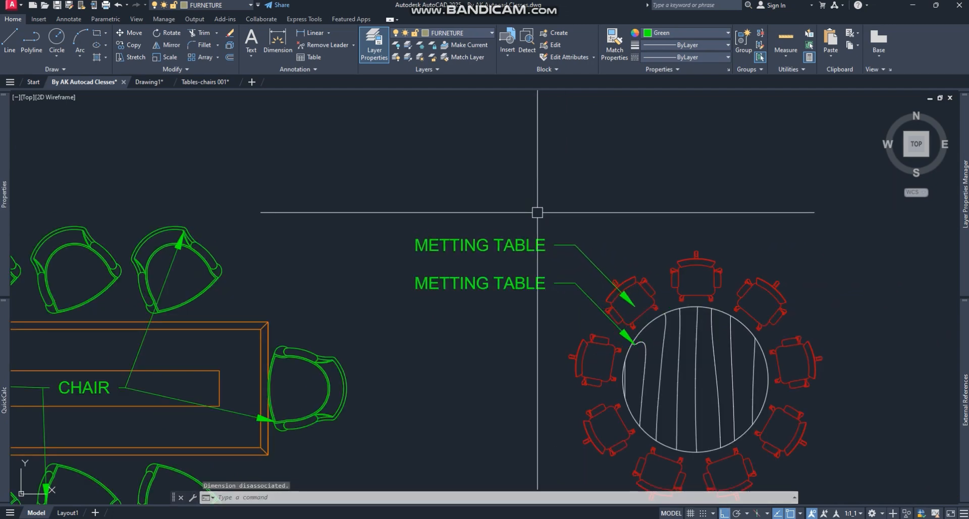
- Stretch the lower METTING TABLE multileader's arrowhead to the middle of the round table
left_click(561, 280)
left_click(635, 345)
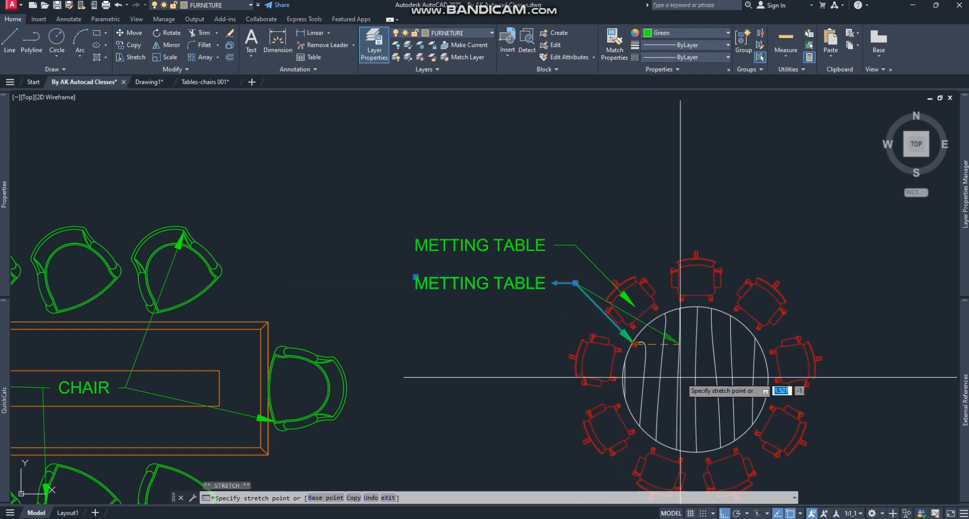
left_click(695, 387)
key("Escape")
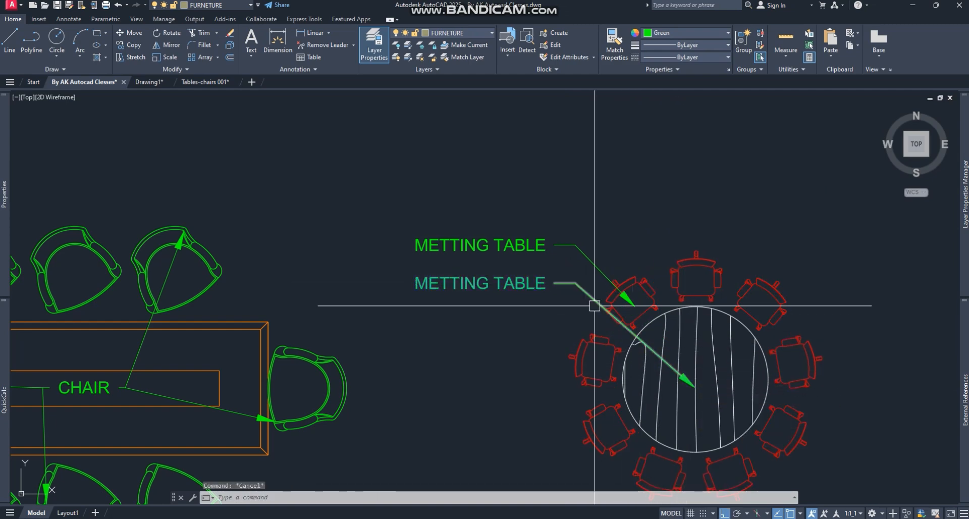
- Set the lower METTING TABLE multileader's arrowhead to Right angle in its properties
left_click(591, 294)
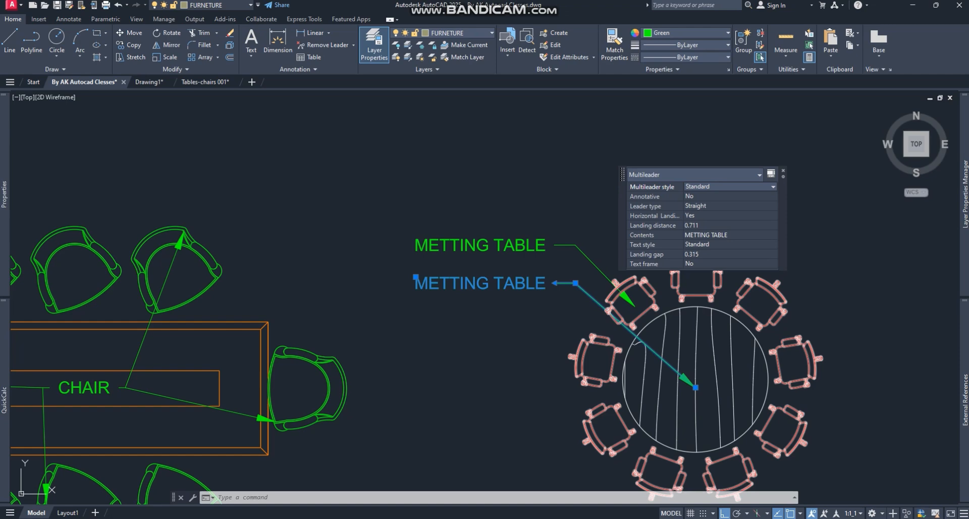
left_click(525, 331)
key("Escape")
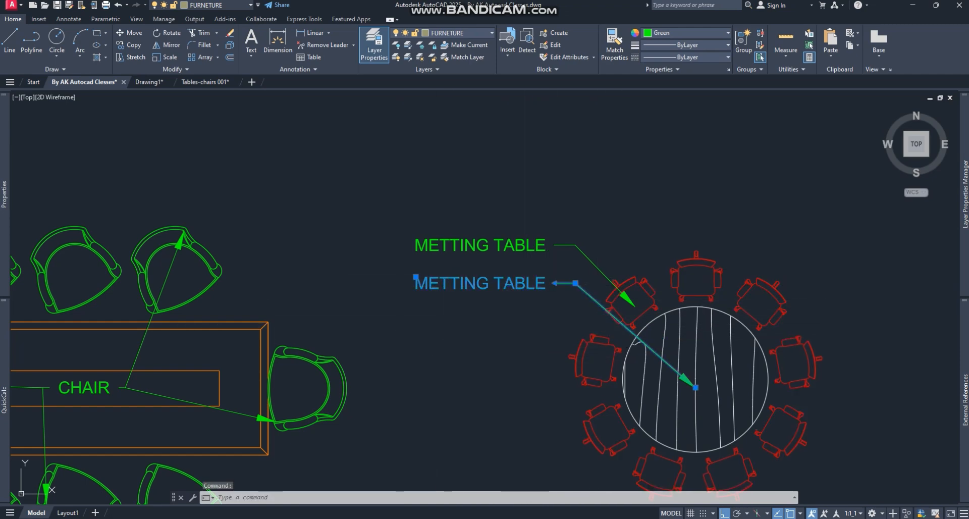
key("ctrl+1")
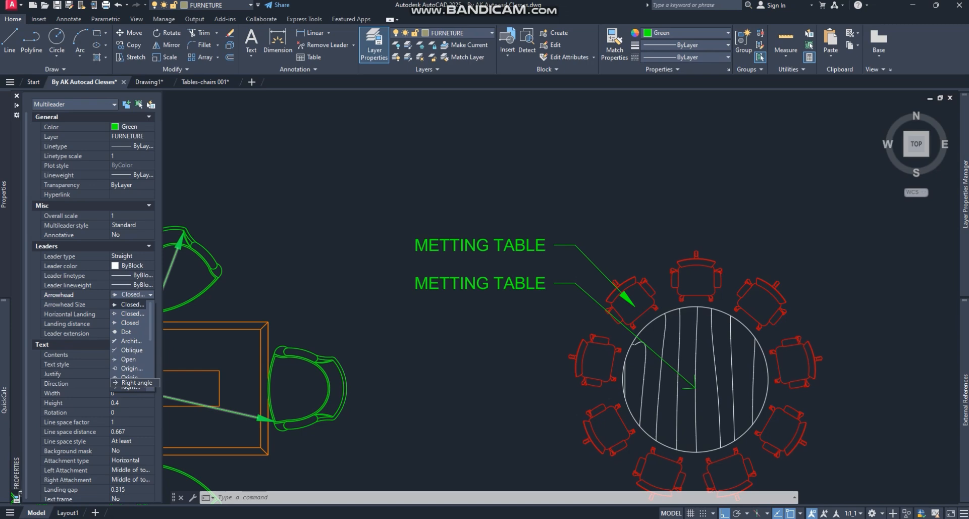
left_click(130, 386)
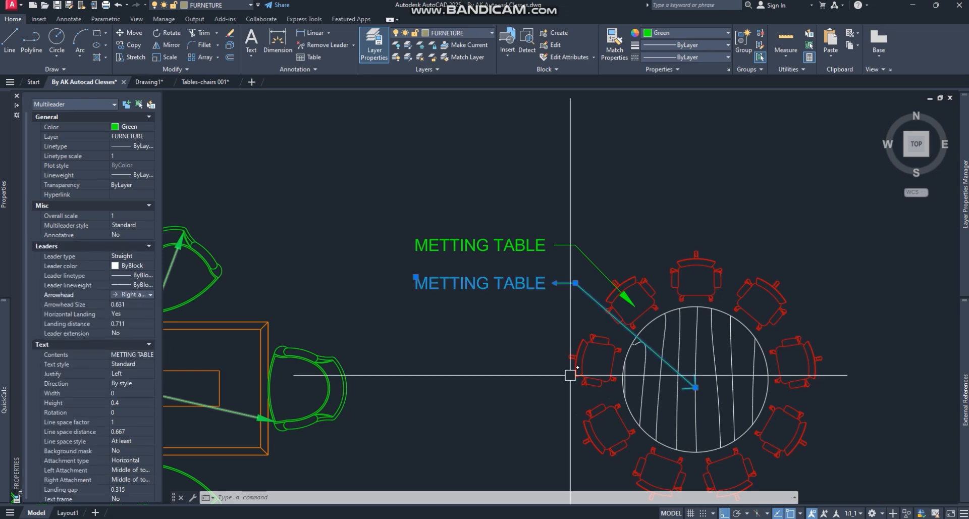
key("Escape")
- Match the lower METTING TABLE multileader's properties onto the copied multileader above it
left_click(559, 283)
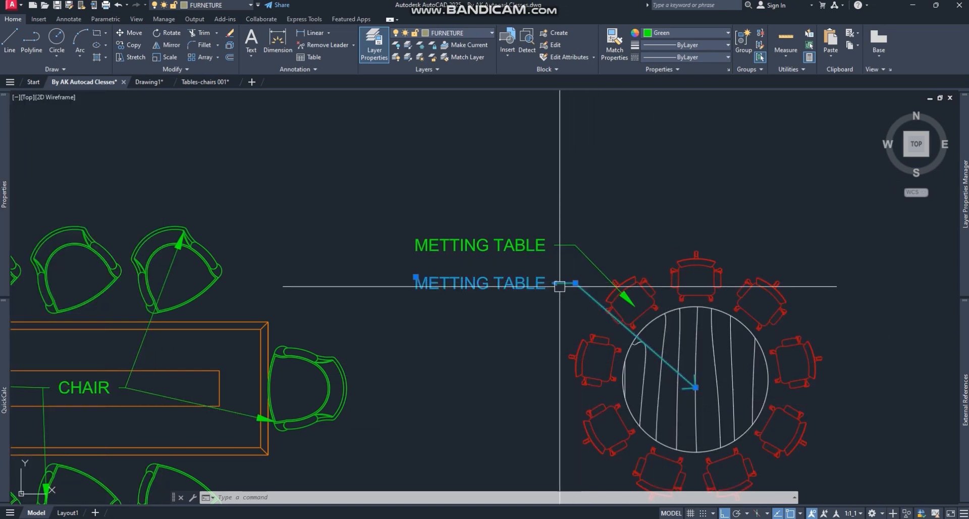
type("ma")
key("Return")
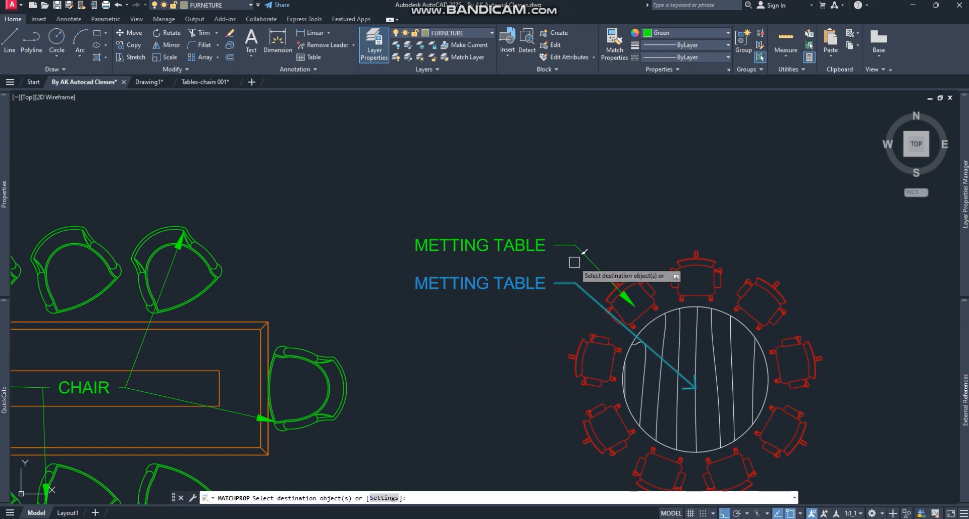
left_click(626, 298)
key("Return")
- Replace the upper copied multileader's text with "CHAIR"
left_click(472, 244)
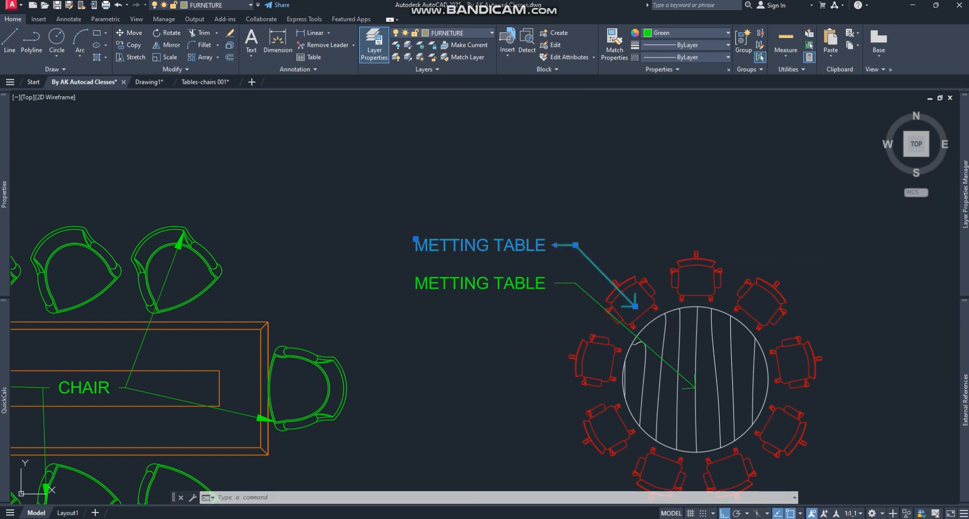
double_click(471, 245)
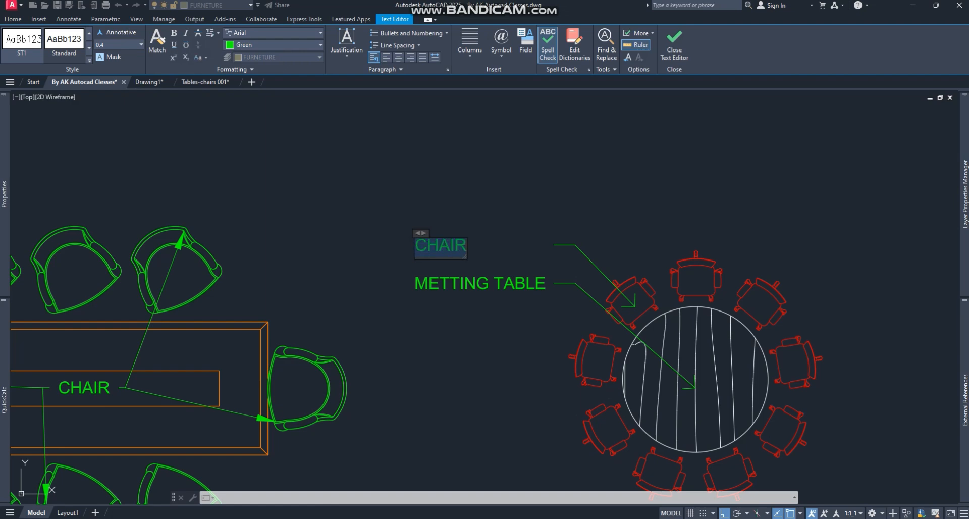
left_click(510, 205)
left_click(574, 244)
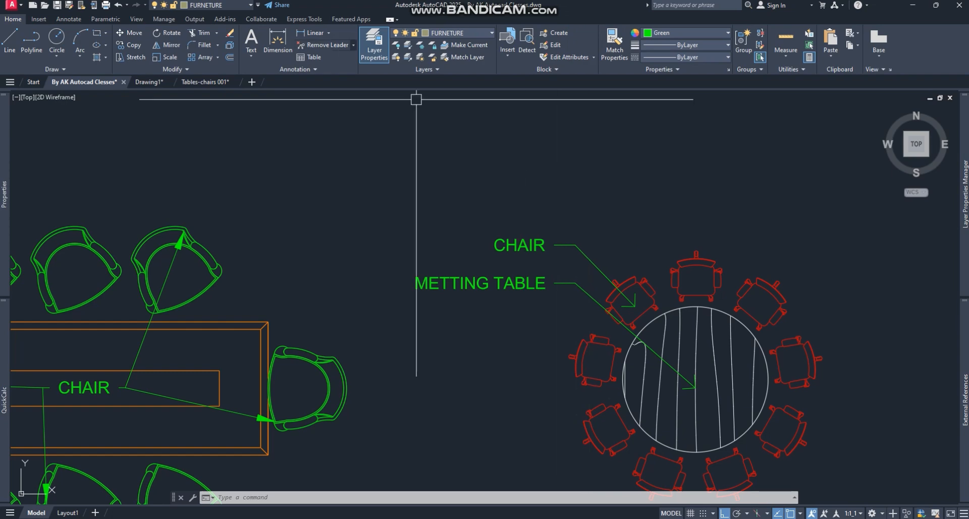
- Add three leaders to the round table's CHAIR multileader, pointing at the red chairs at its top, left and upper right
left_click(353, 44)
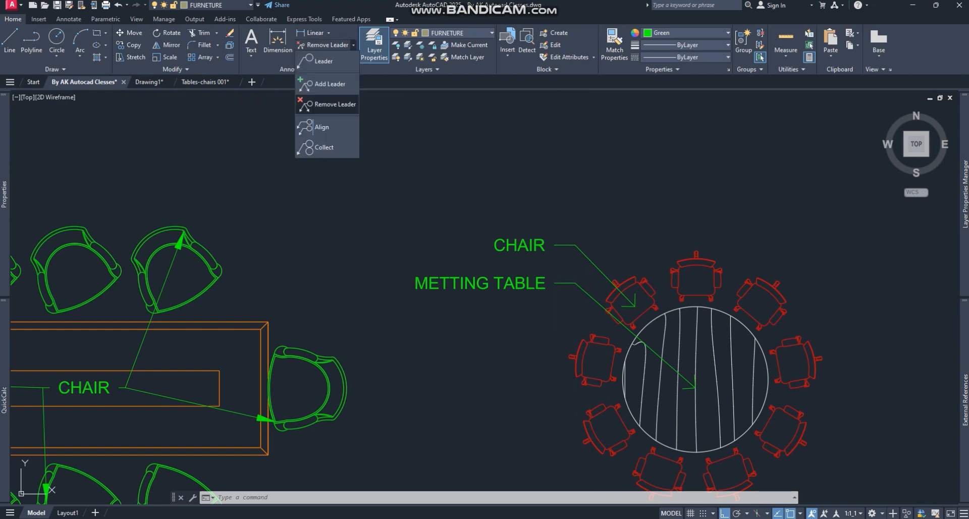
left_click(322, 84)
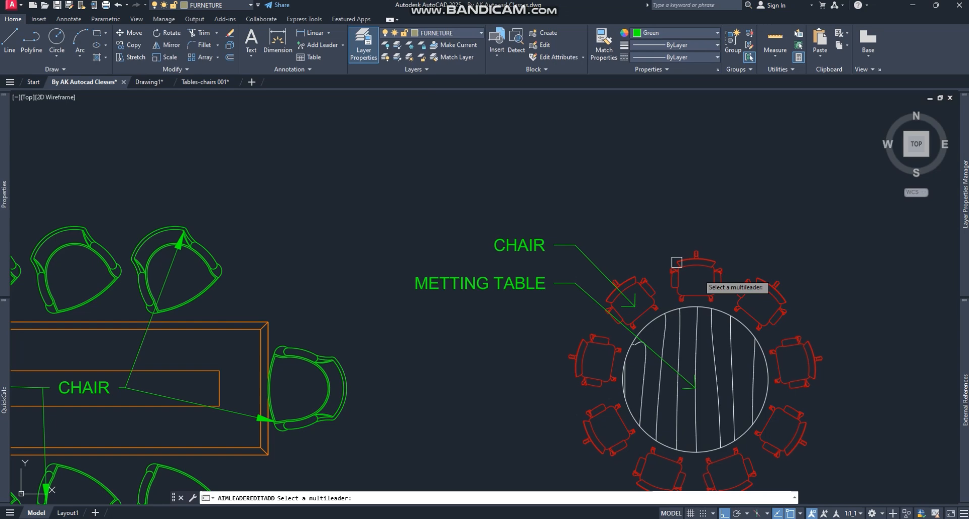
left_click(595, 266)
key("F8")
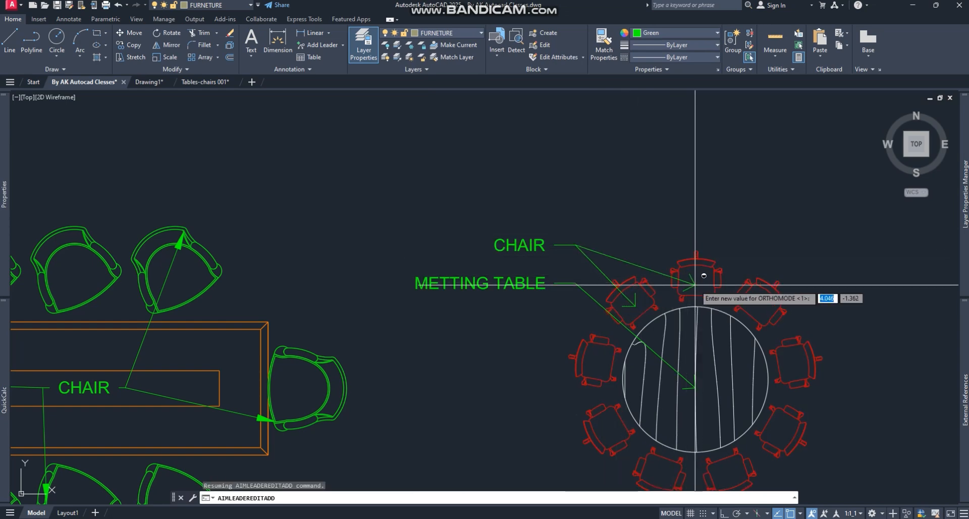
left_click(695, 283)
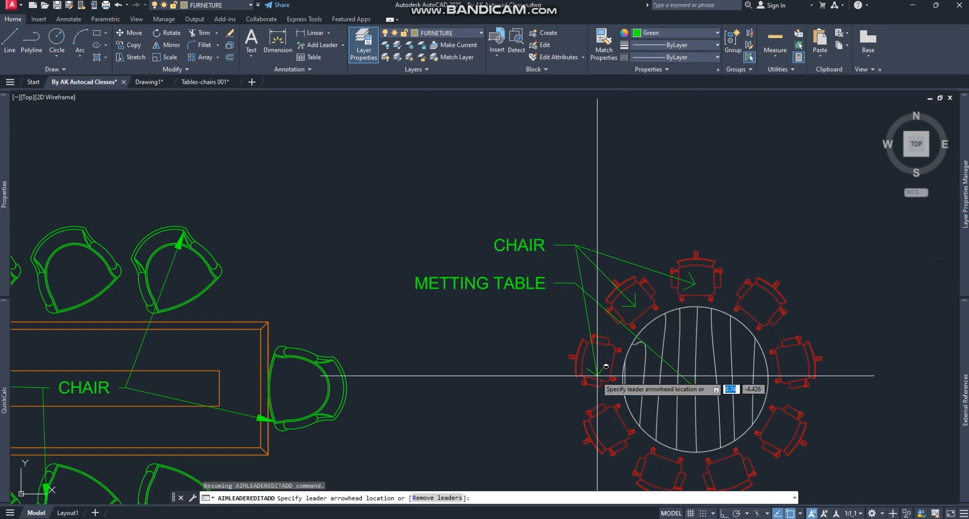
left_click(605, 356)
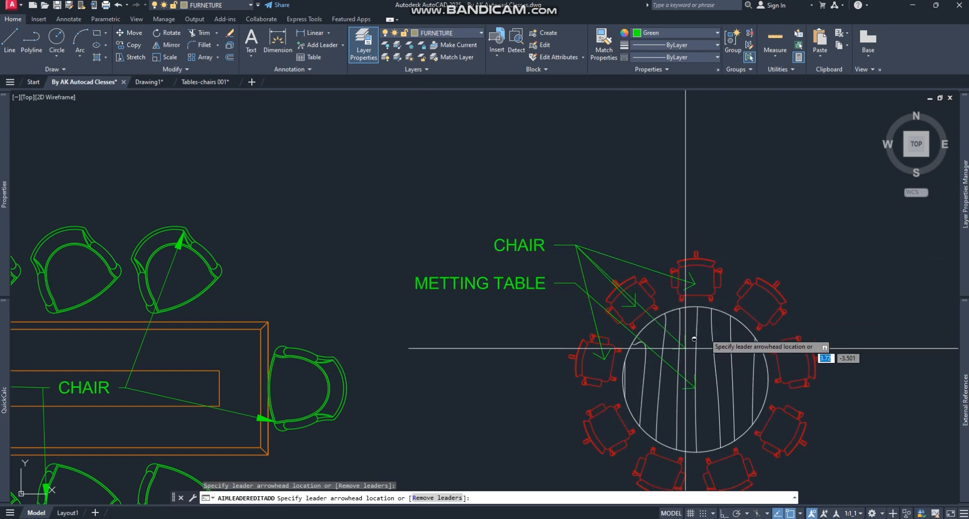
left_click(754, 303)
key("Escape")
- Stretch the METTING TABLE multileader's landing so its text sits to the right of the round table
left_click(502, 282)
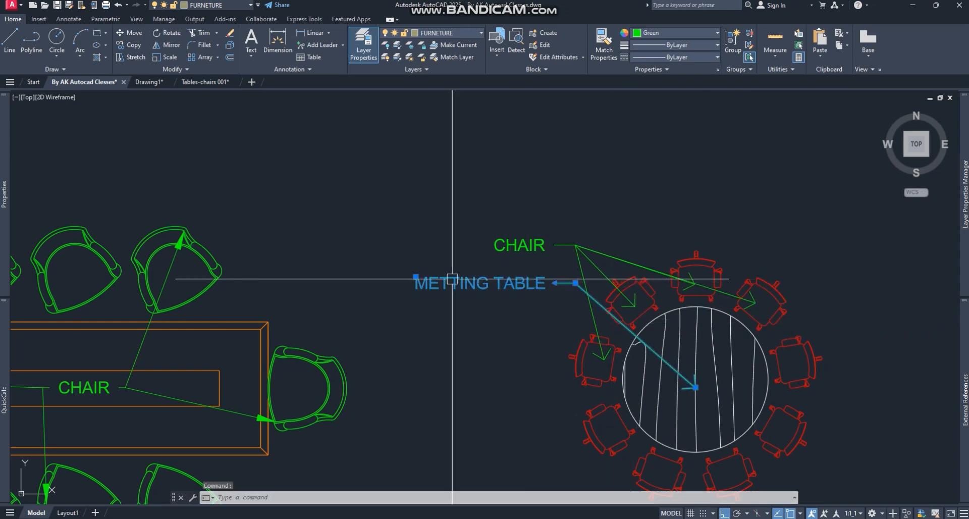
left_click(575, 283)
middle_click_drag(701, 281, 571, 284)
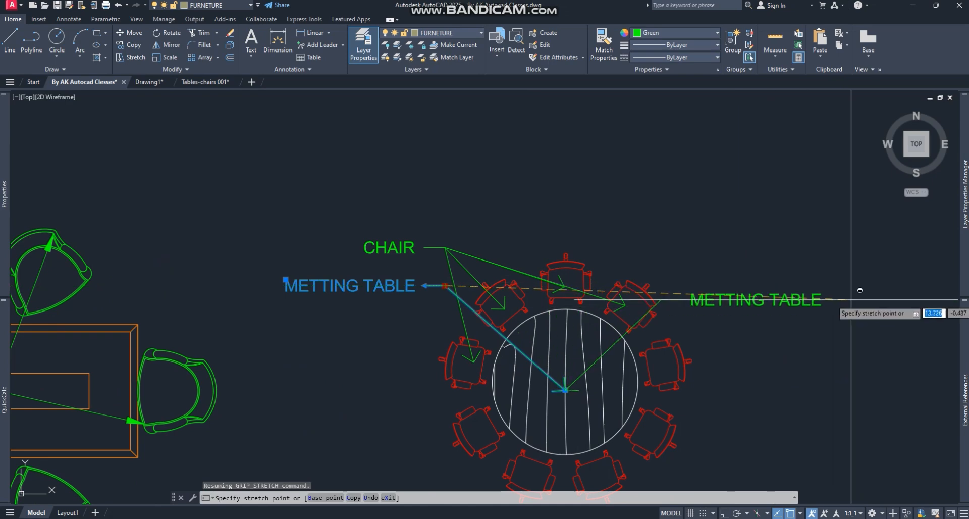
left_click(845, 321)
scroll(845, 320, "down", 4)
key("Escape")
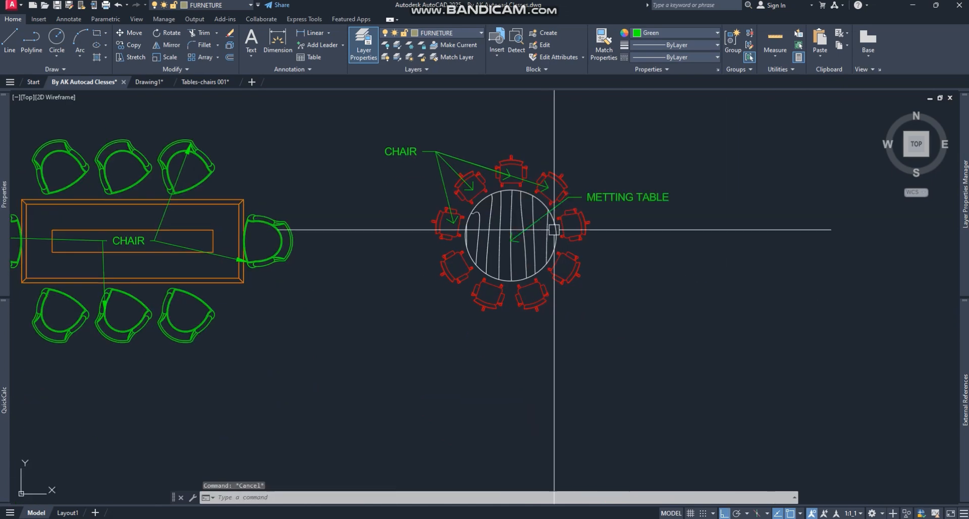
- Erase the rectangular table's CHAIR multileader and undo that erasure
scroll(465, 259, "up", 2)
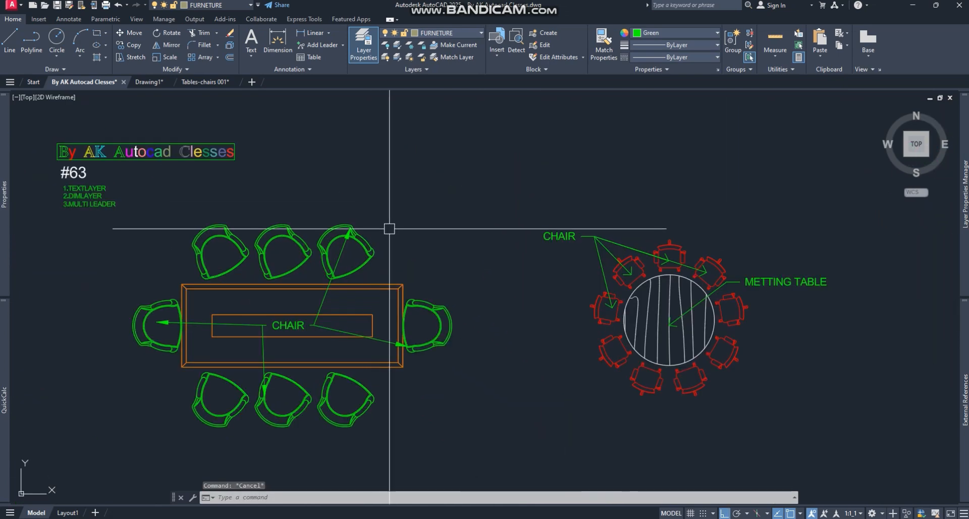
scroll(389, 227, "down", 2)
scroll(437, 264, "up", 2)
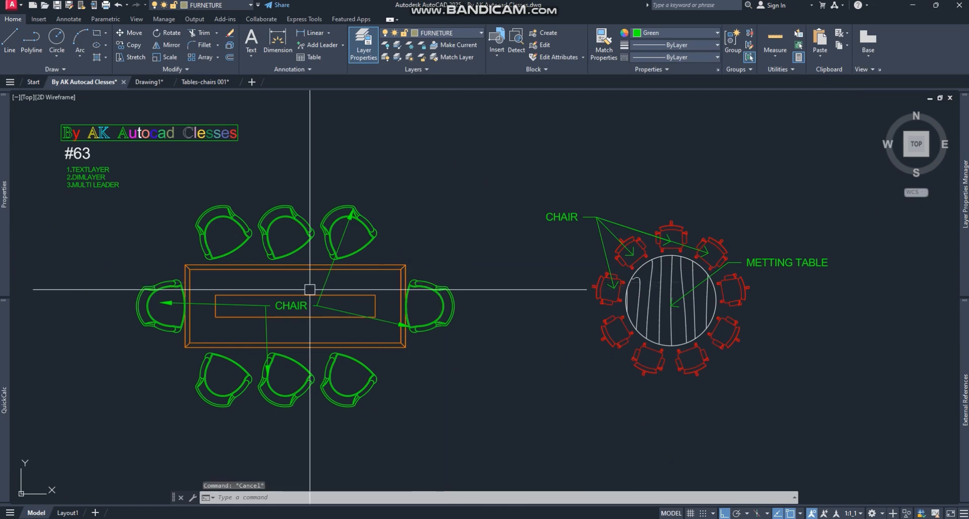
left_click(317, 305)
type("e")
key("Return")
key("ctrl+z")
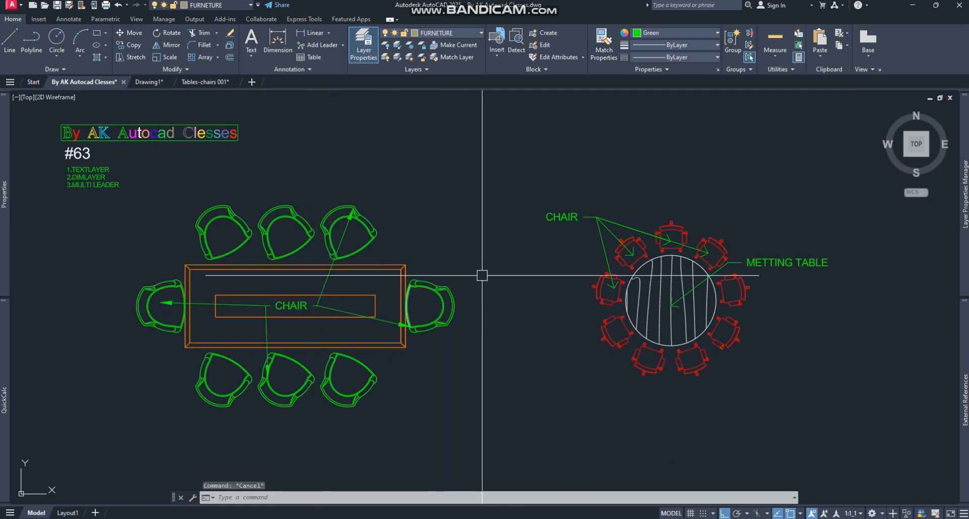
left_click(646, 204)
scroll(380, 318, "down", 2)
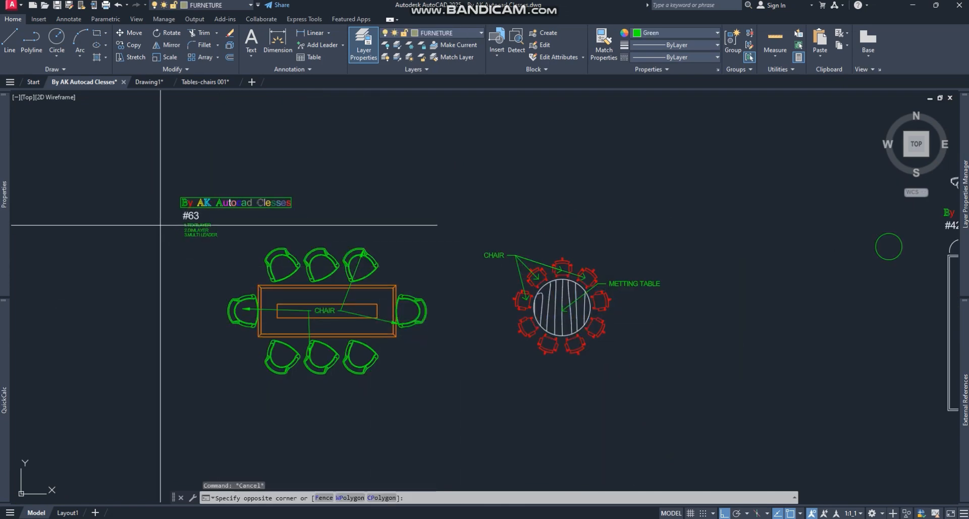
key("Escape")
scroll(236, 256, "up", 2)
middle_click_drag(390, 287, 340, 274)
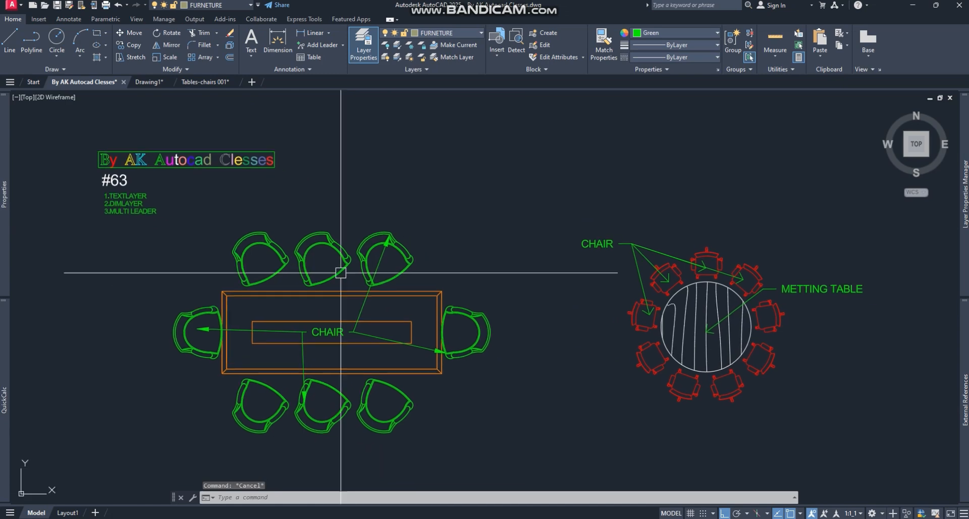
left_click(625, 244)
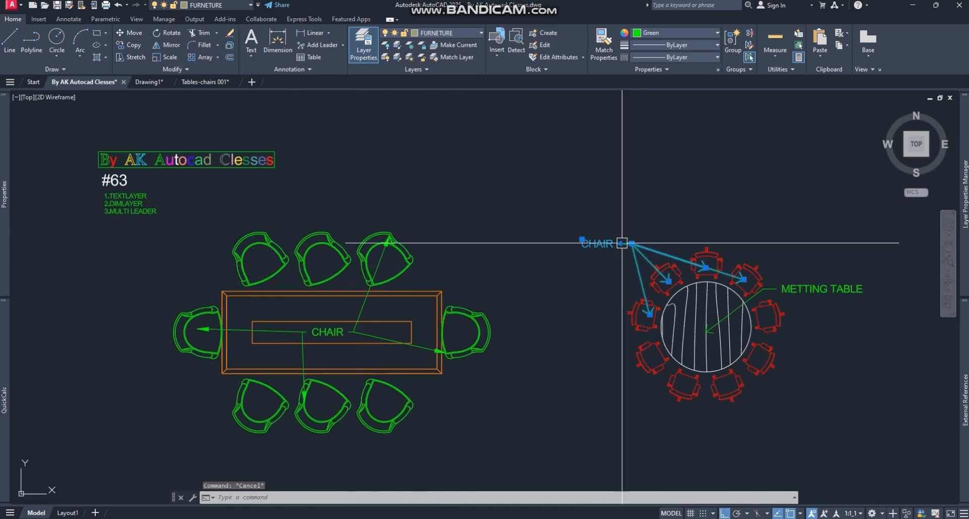
key("Escape")
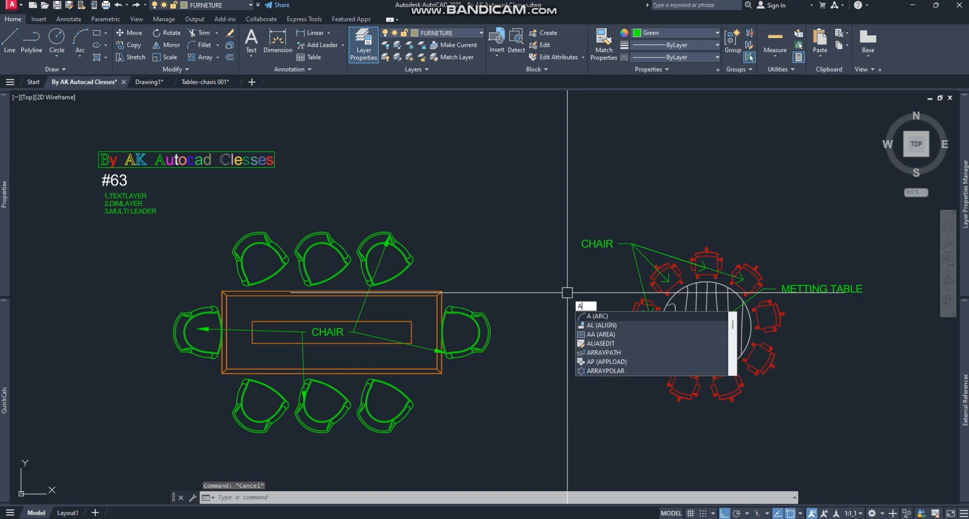
type("IMLE")
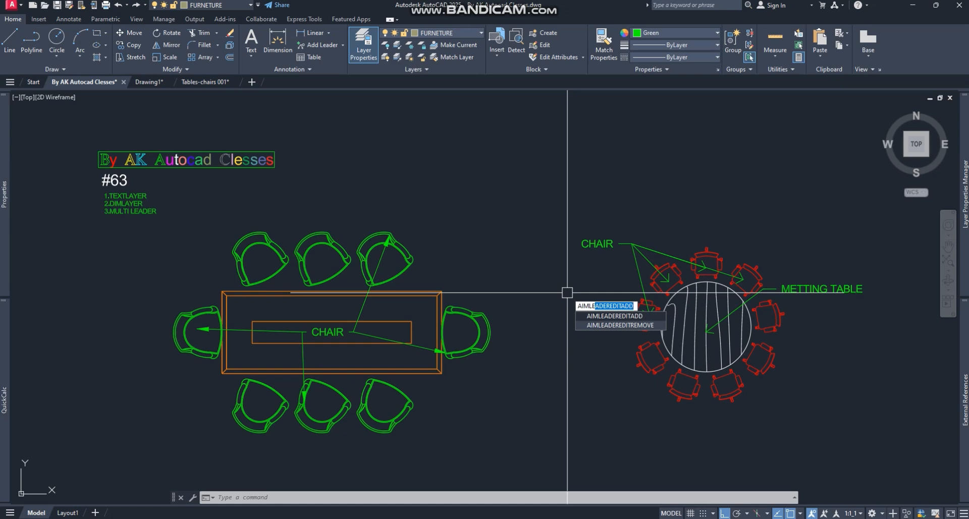
key("Return")
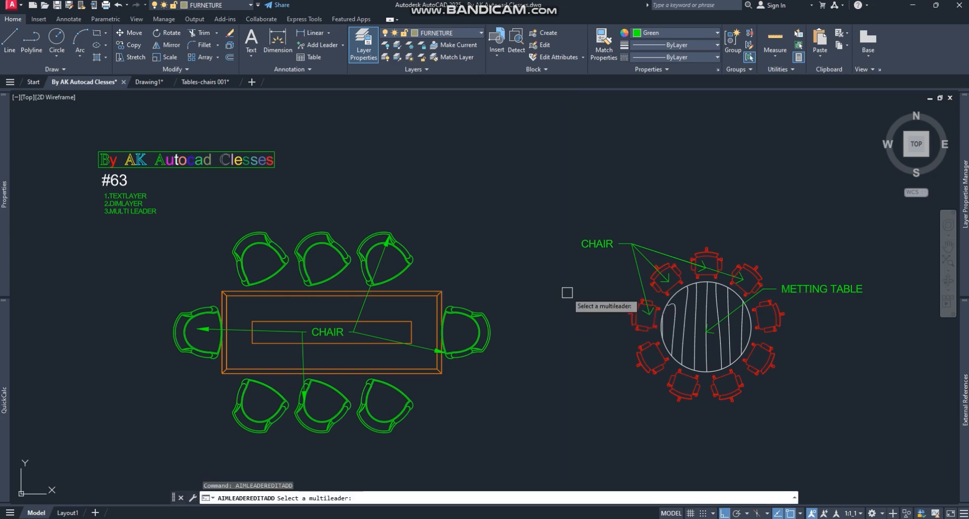
left_click(808, 285)
key("F8")
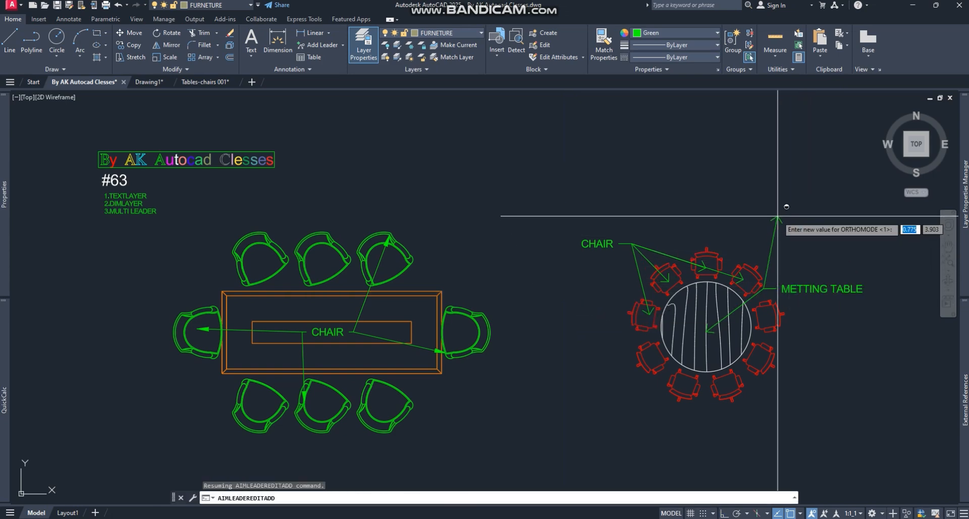
middle_click_drag(824, 354, 651, 354)
key("Escape")
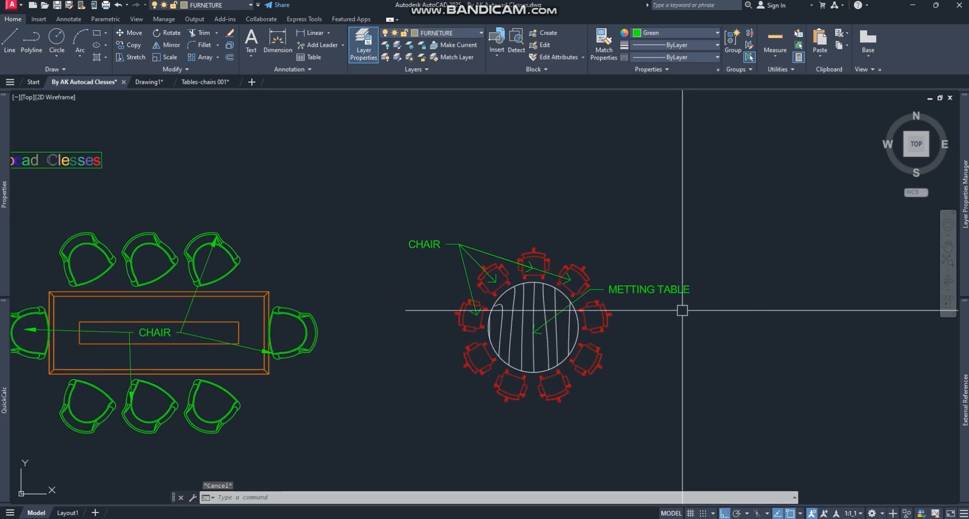
- Add three leaders from the round table's CHAIR multileader to the rectangular table's upper-right, right-end and lower-right green chairs
left_click(460, 261)
mouse_move(447, 245)
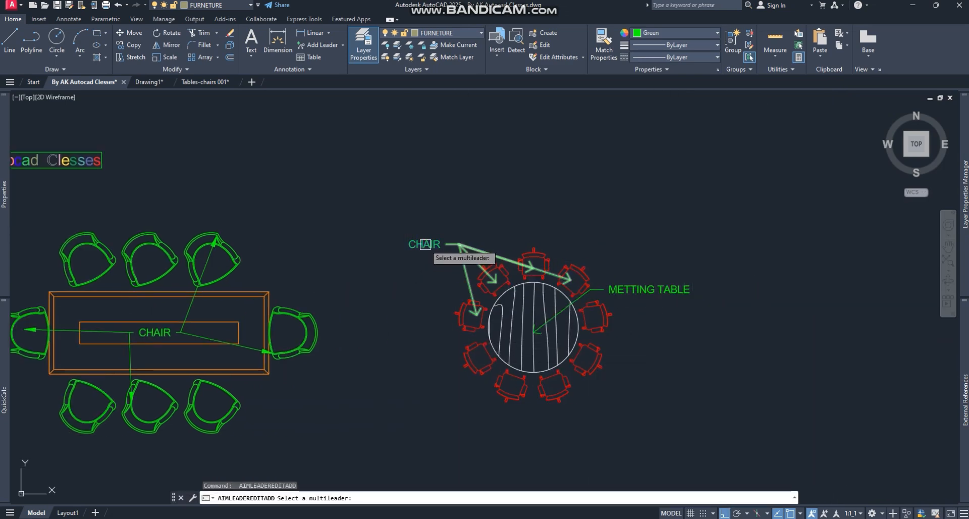
left_click(467, 260)
left_click(313, 316)
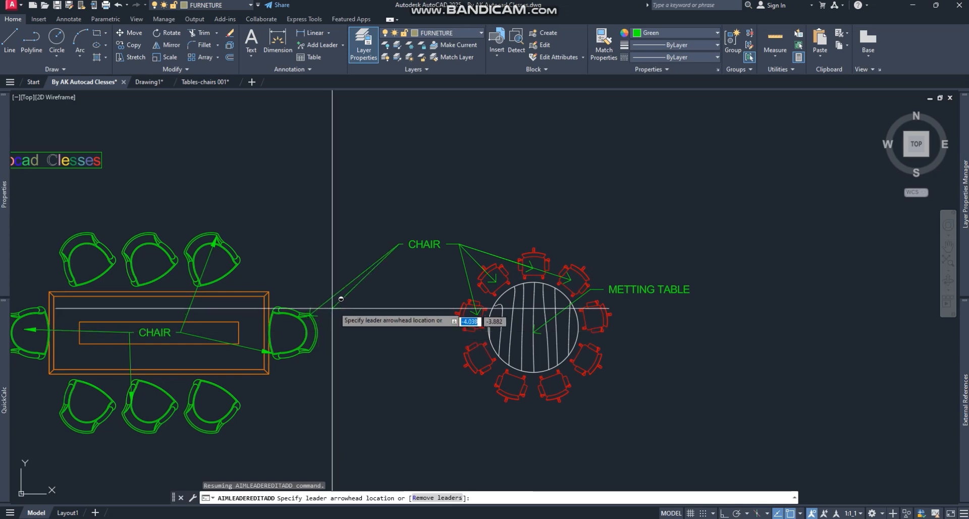
left_click(238, 270)
left_click(224, 422)
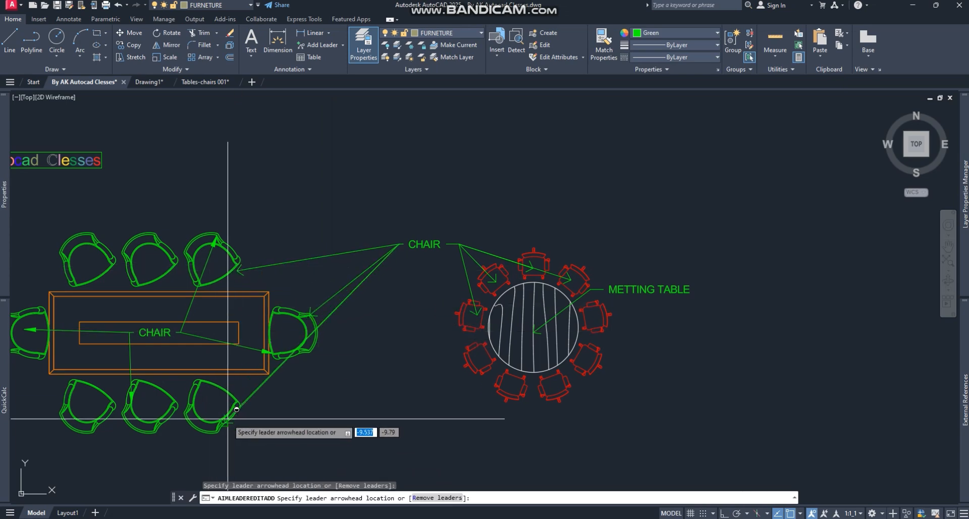
key("Escape")
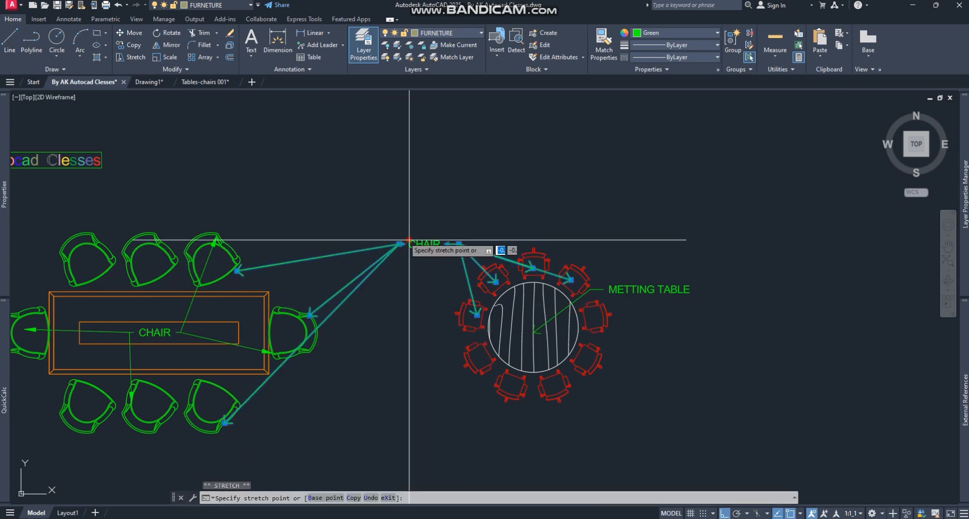
- Move the shared CHAIR multileader's text up and left between the two tables, and erase the rectangular table's own CHAIR multileader
scroll(363, 230, "up", 2)
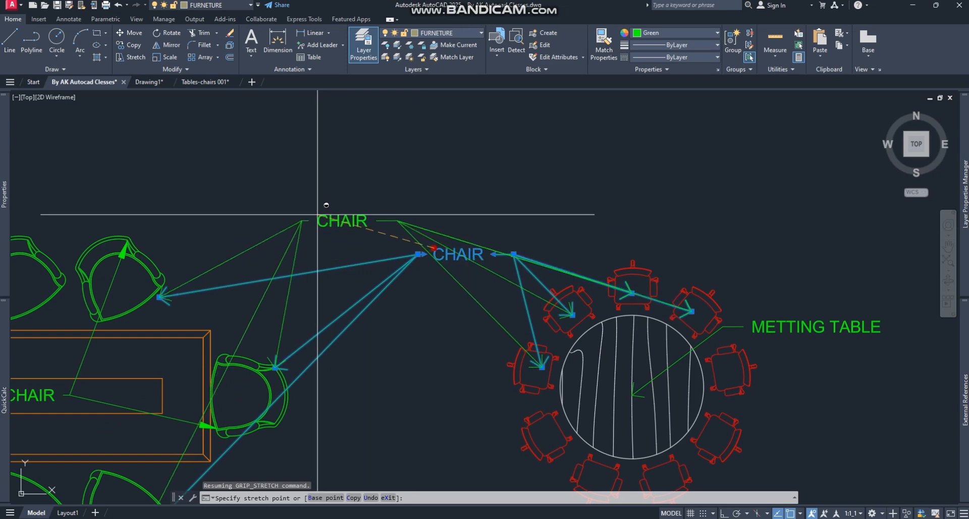
scroll(449, 201, "down", 4)
key("Escape")
scroll(410, 216, "down", 3)
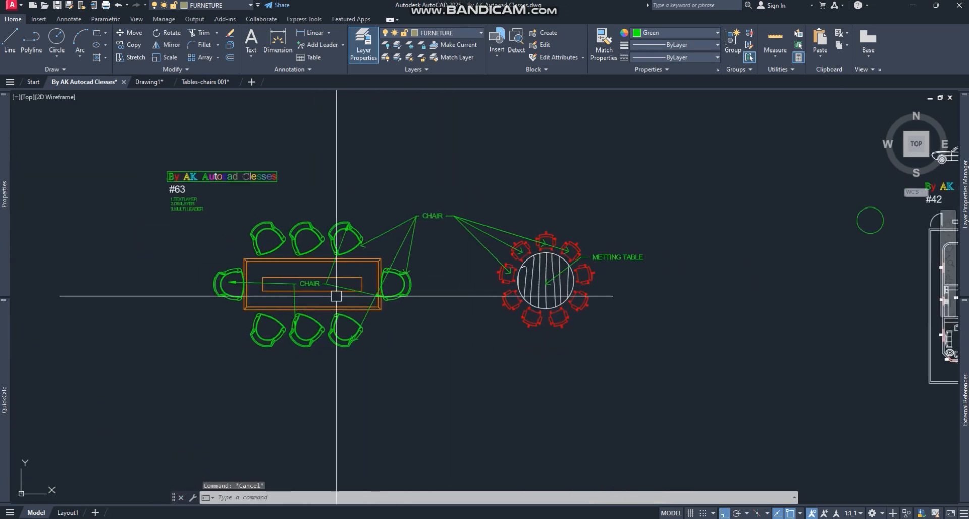
scroll(388, 235, "up", 3)
left_click(386, 222)
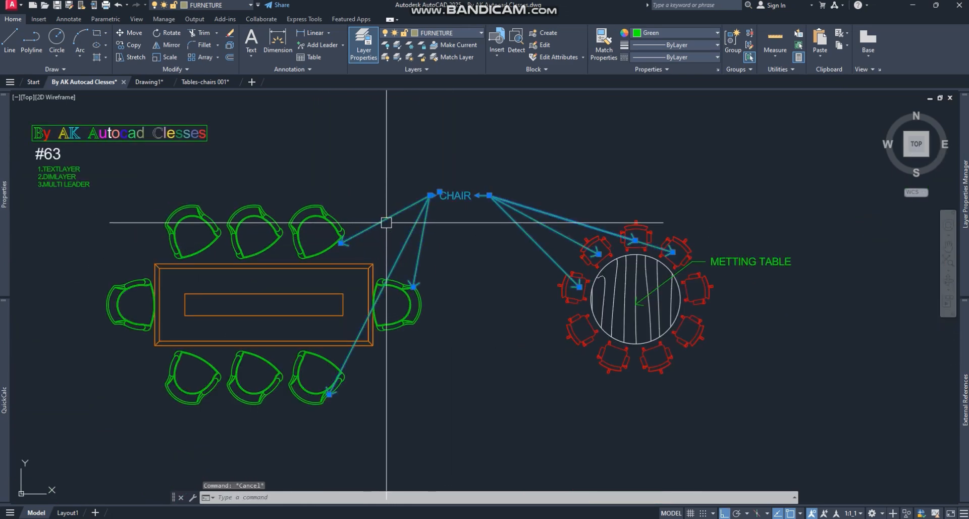
key("Escape")
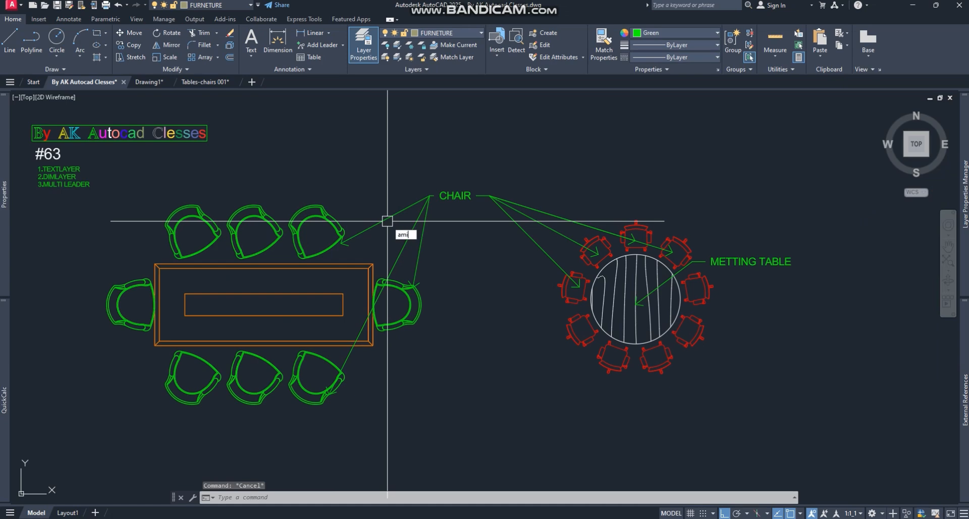
type("All")
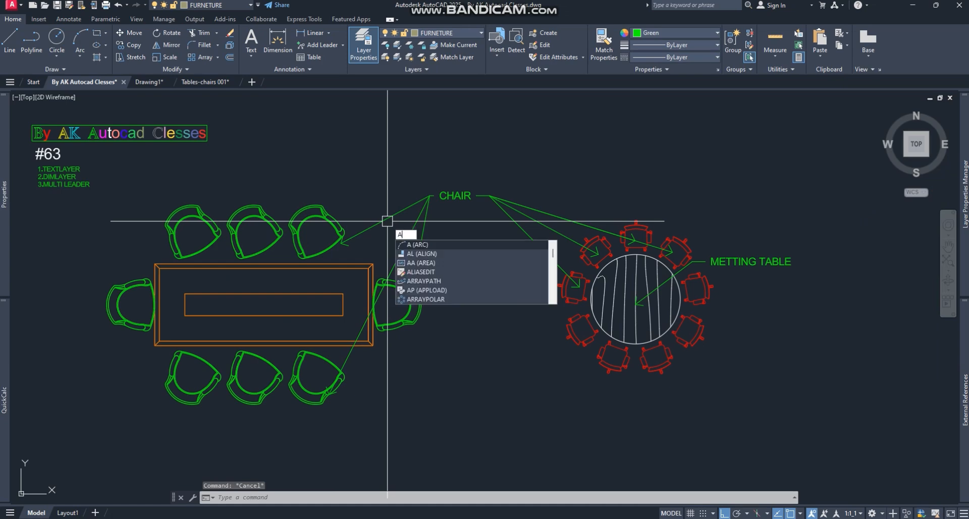
key("BackSpace")
key("BackSpace")
type("IMLEADEREDITADD")
key("Return")
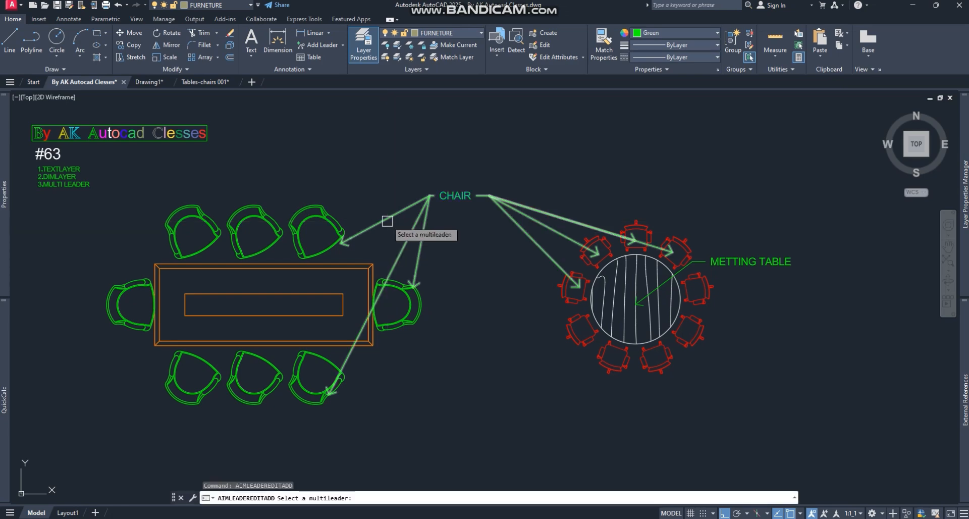
left_click(422, 207)
key("Return")
key("Return")
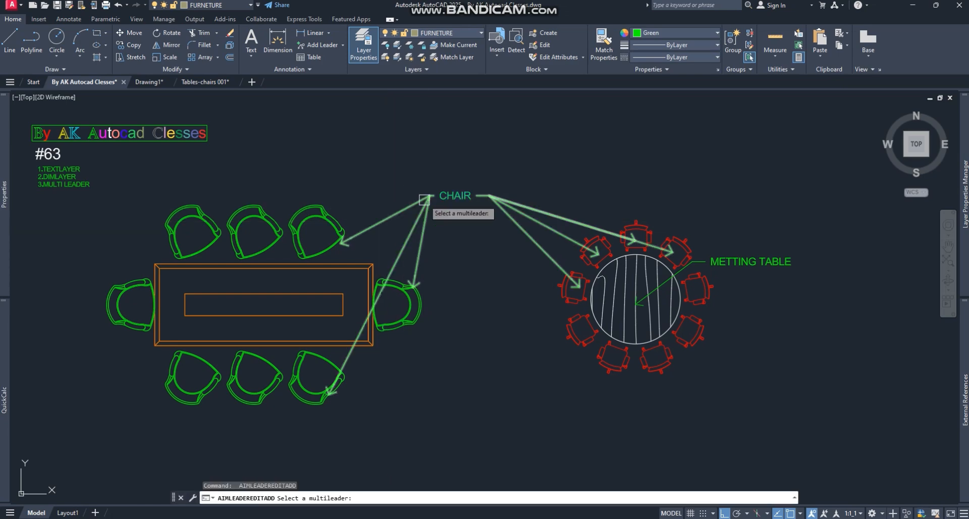
key("Escape")
- Add five leaders from the shared CHAIR multileader to the rectangular table's remaining green chairs with AIMLEADEREDITADD
right_click(417, 175)
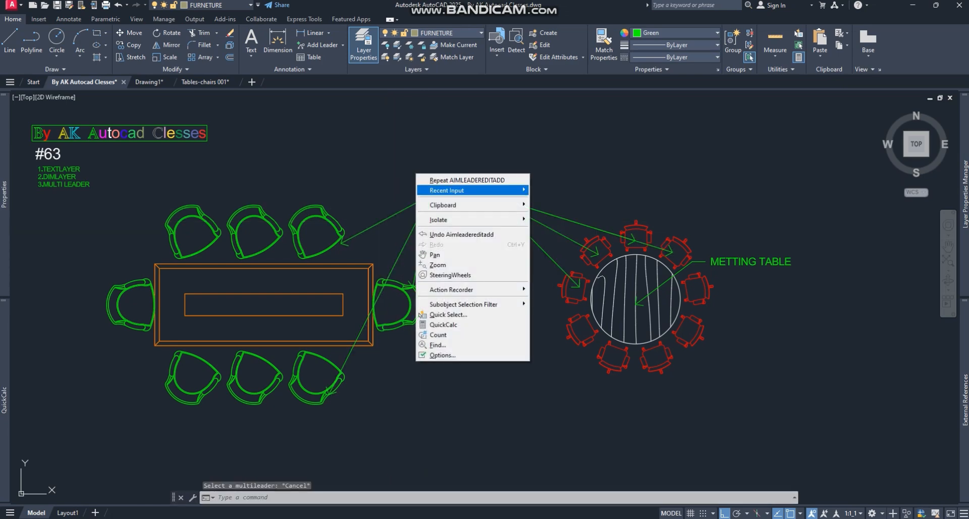
mouse_move(474, 190)
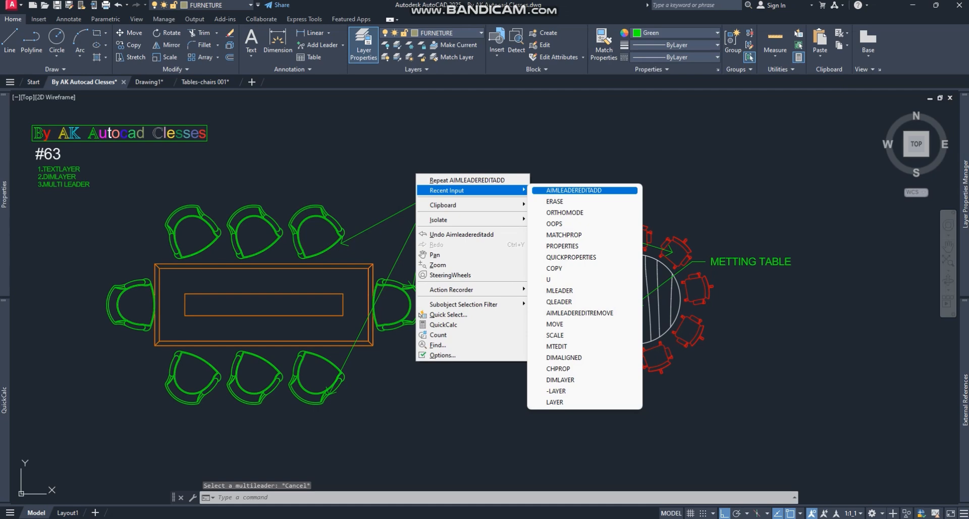
left_click(574, 190)
left_click(460, 200)
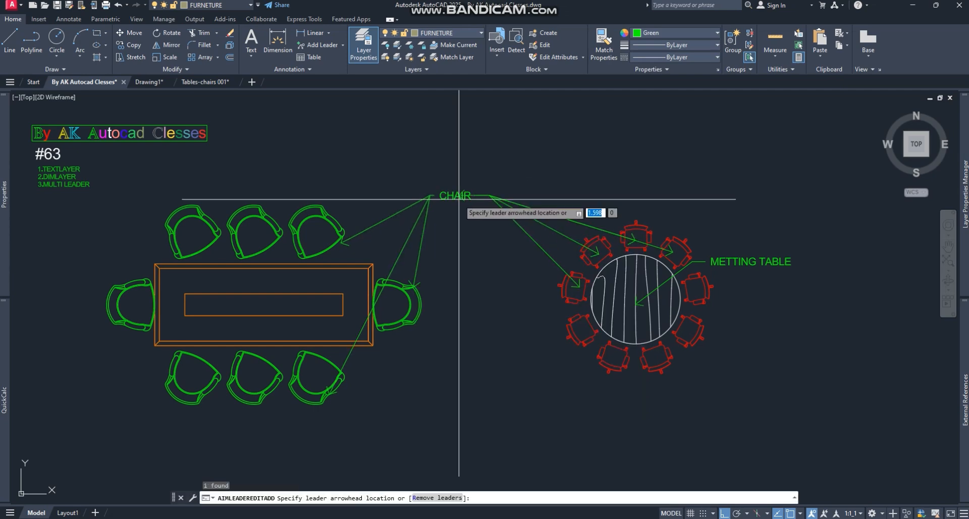
left_click(267, 210)
left_click(202, 217)
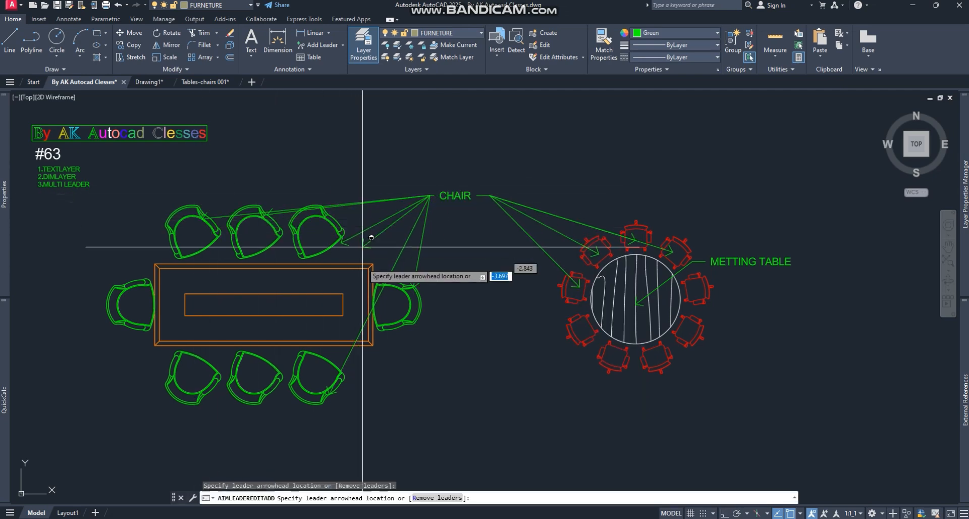
left_click(278, 372)
left_click(198, 379)
left_click(146, 302)
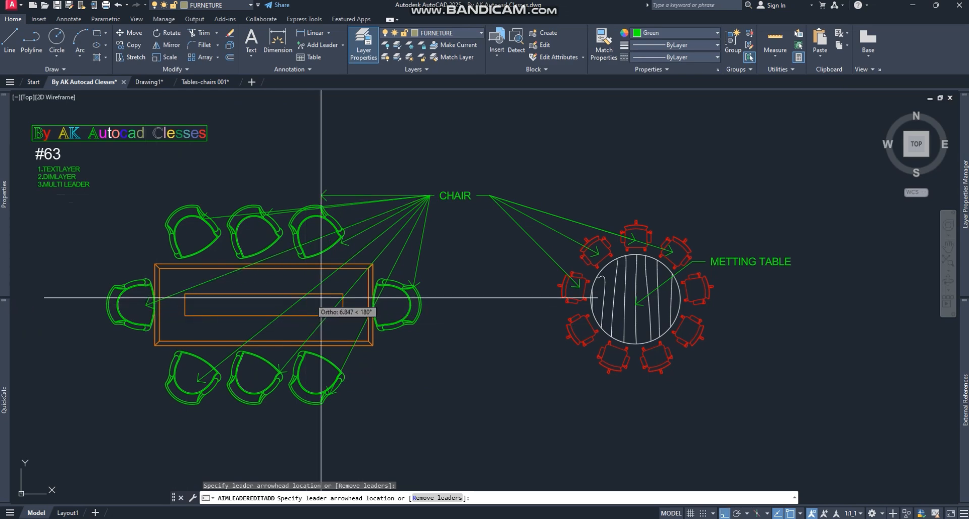
- Move the shared CHAIR multileader's text down level with the rectangular table's lower chairs and back up level with its upper chairs
key("Return")
left_click(454, 194)
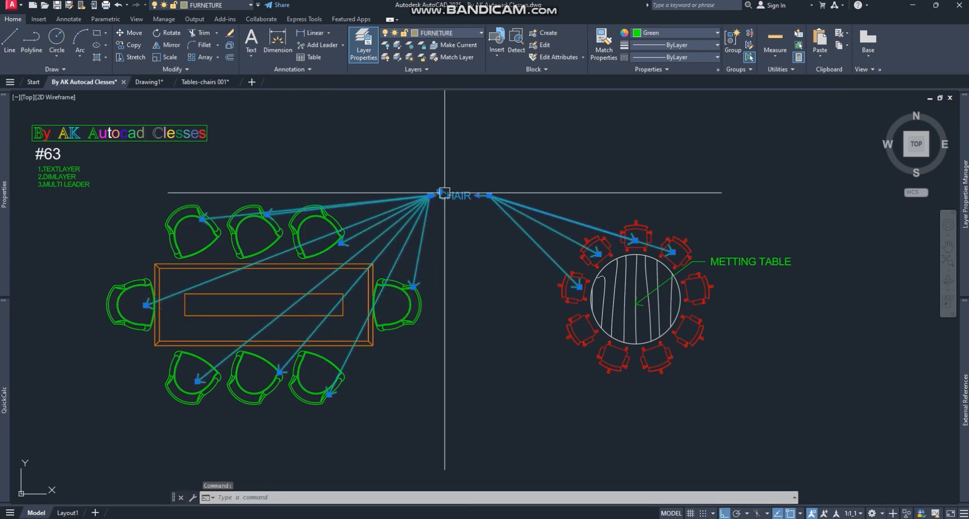
left_click(444, 193)
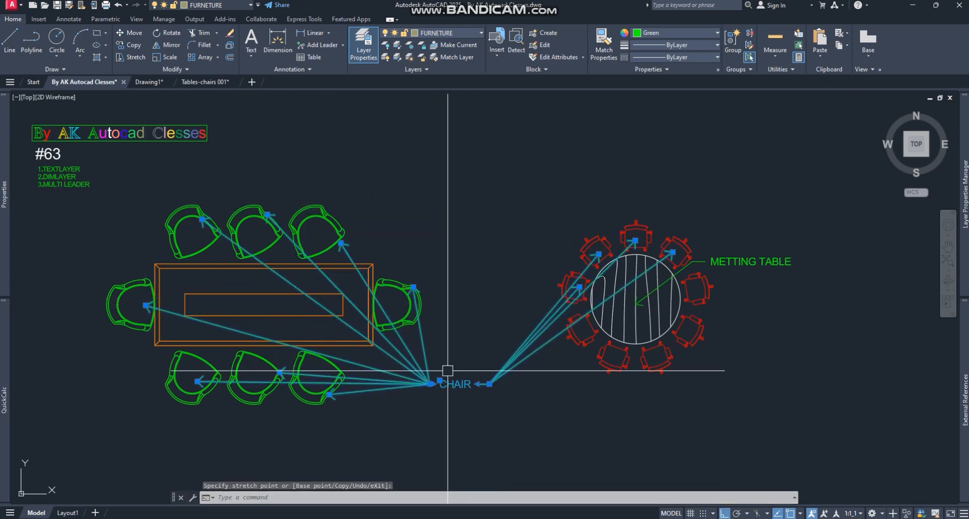
left_click(438, 384)
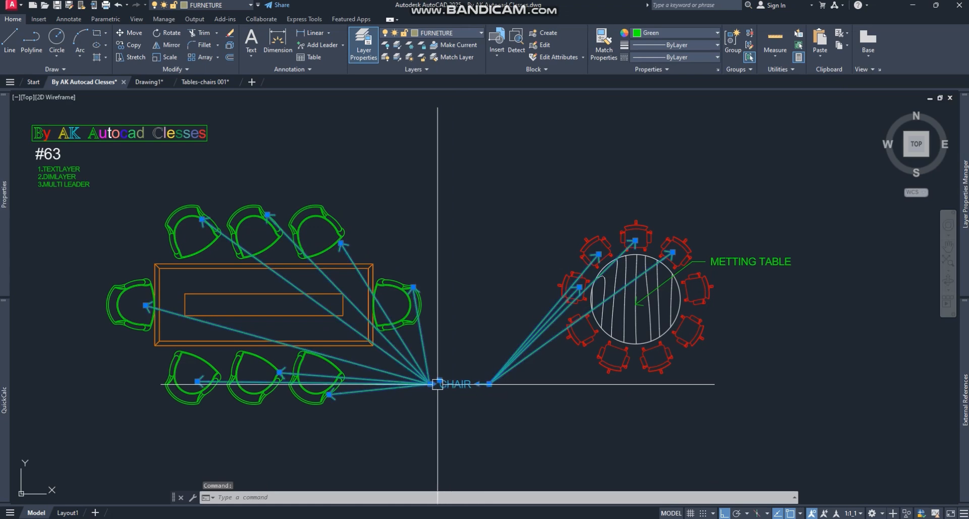
left_click(437, 384)
left_click(443, 214)
key("Escape")
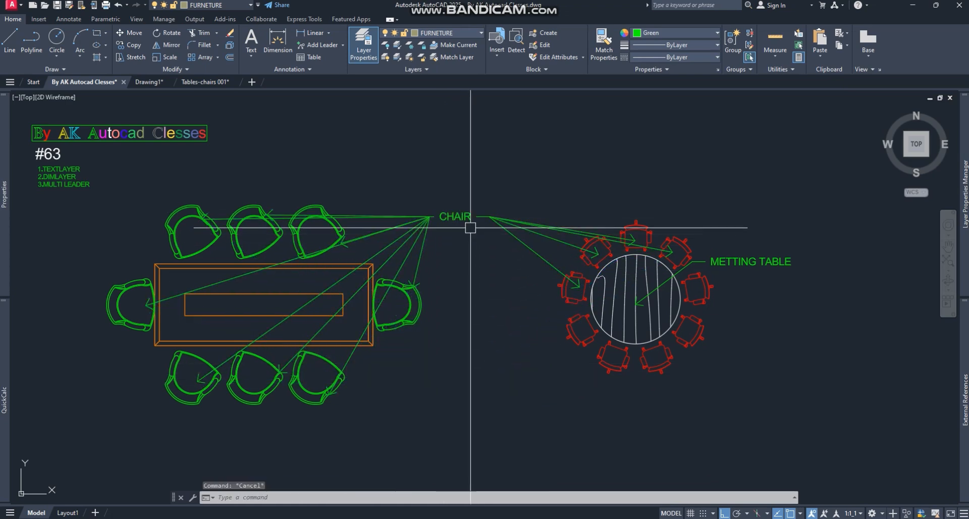
- Change the shared multileader's text to CHAIRS in capital letters
double_click(455, 217)
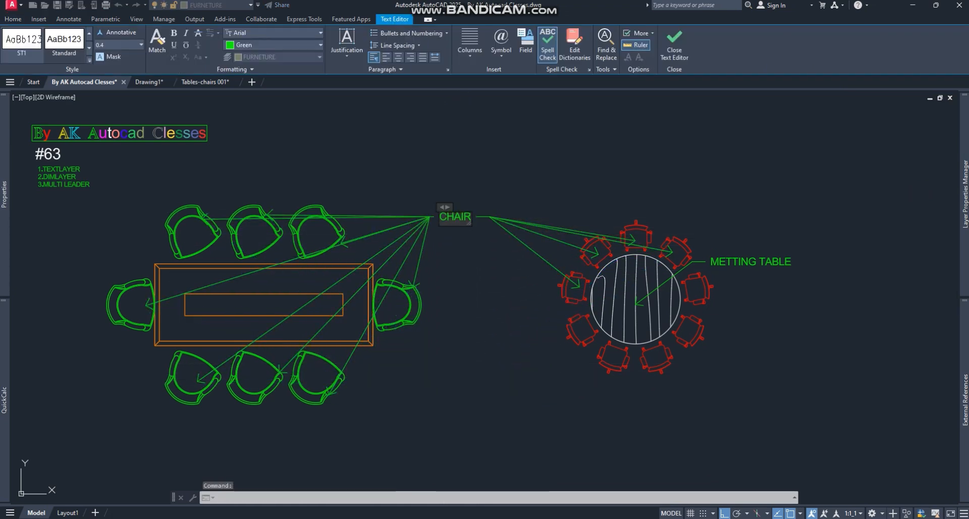
type("s")
key("Escape")
key("Return")
scroll(470, 218, "up", 2)
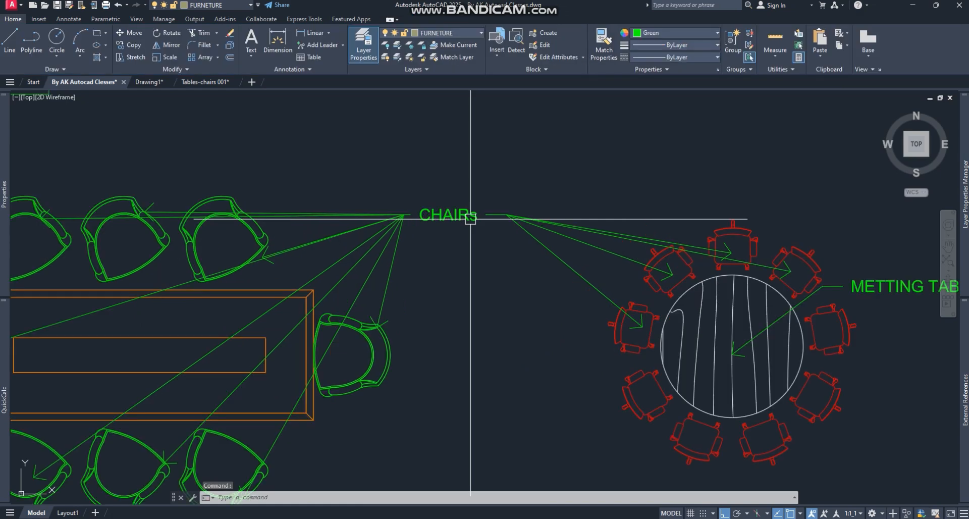
double_click(448, 216)
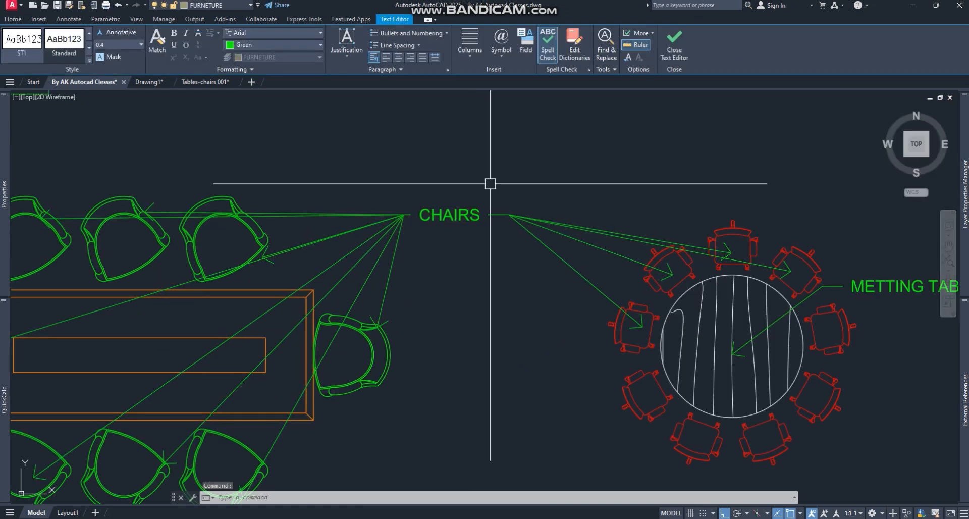
- Raise the CHAIRS multileader's text above the upper chairs, between the two tables, and clear the selection
left_click(454, 238)
scroll(439, 255, "down", 3)
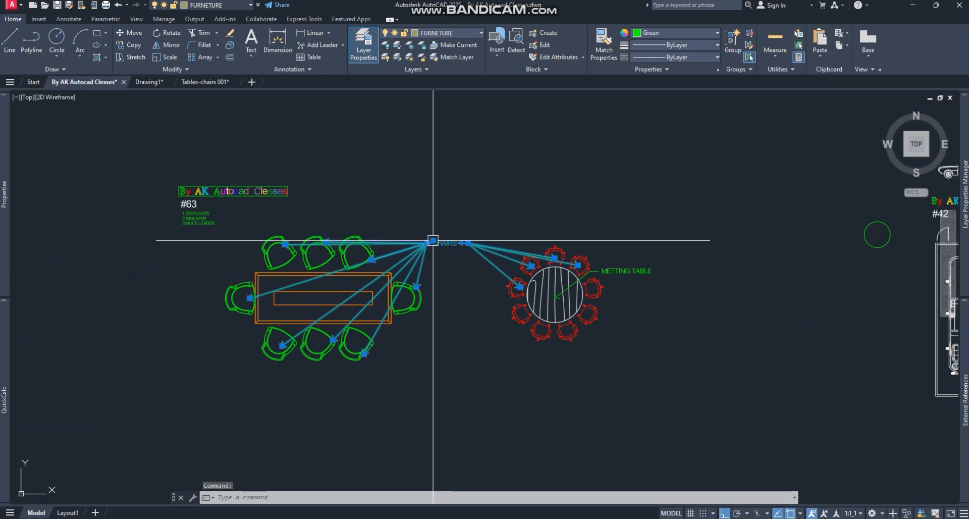
left_click(437, 208)
key("Escape")
scroll(378, 269, "up", 2)
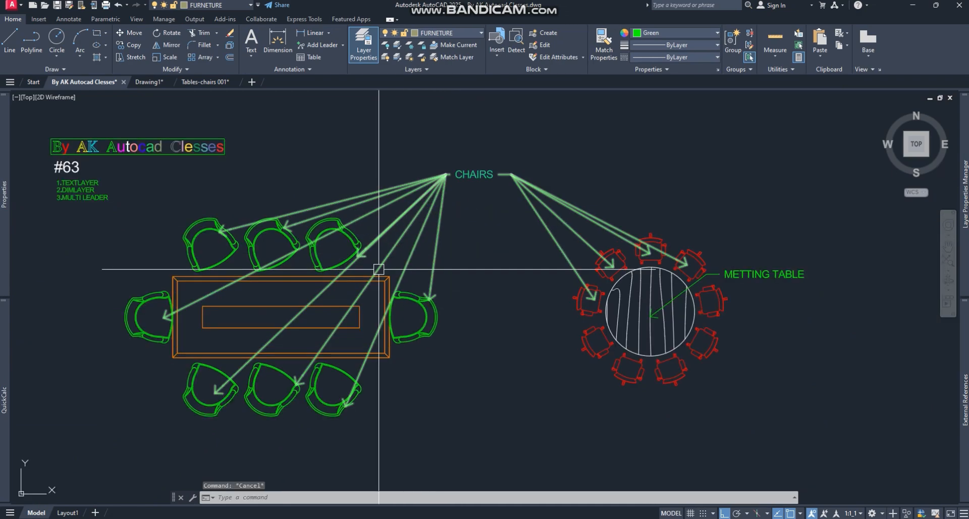
mouse_move(379, 269)
middle_mouse_down()
mouse_move(426, 306)
mouse_move(374, 281)
middle_mouse_up()
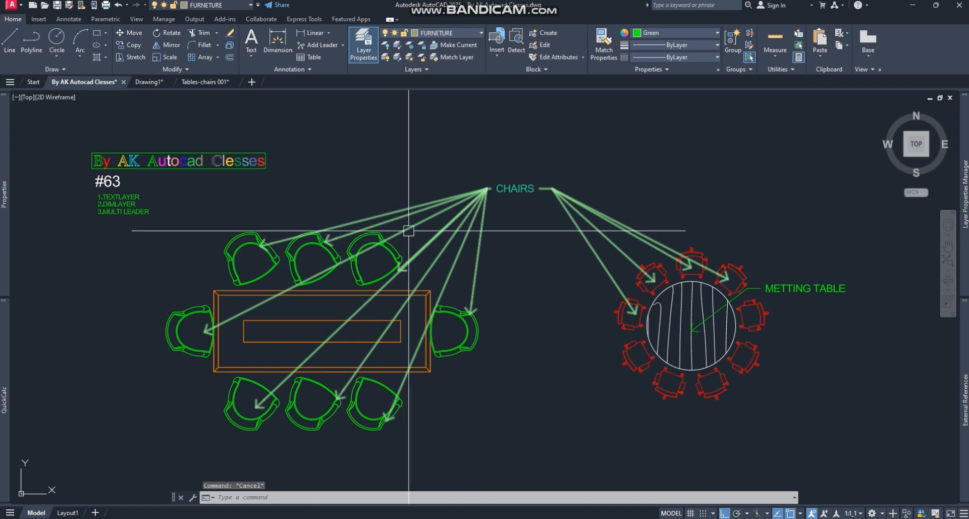
middle_click_drag(408, 230, 397, 233)
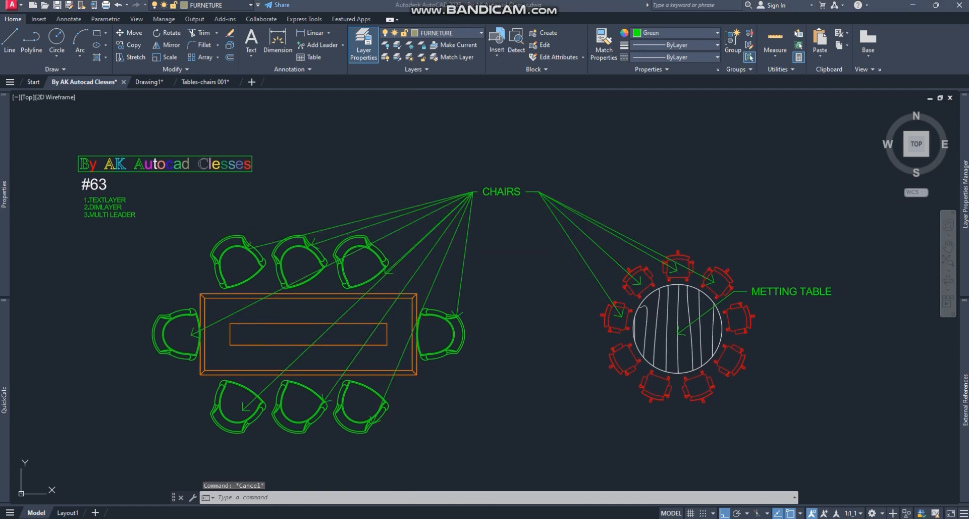